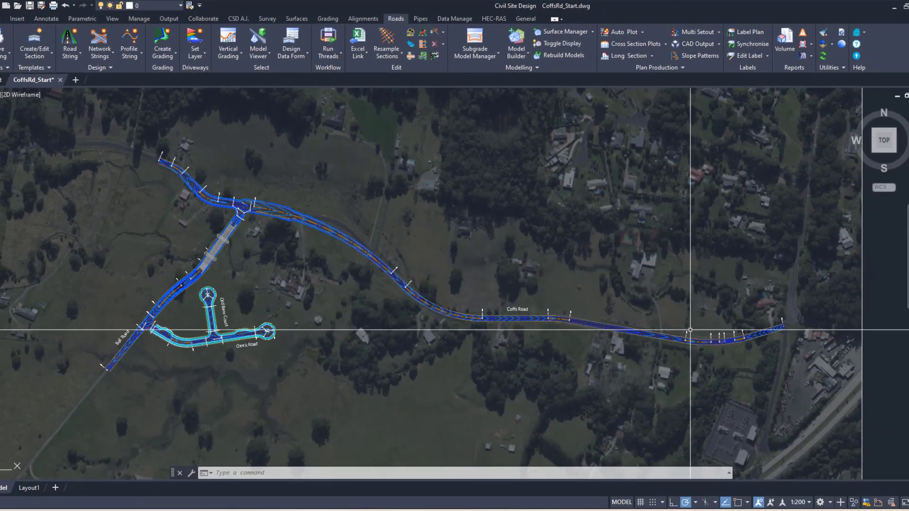
# Open the Excel Export tool for the road design data
pyautogui.moveTo(694, 295); pyautogui.dragTo(694, 288, button='middle')
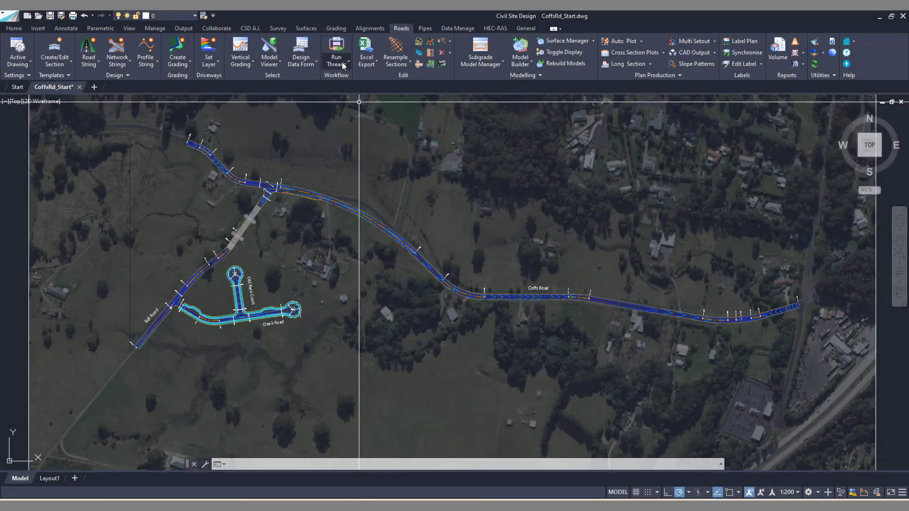
pyautogui.click(368, 65)
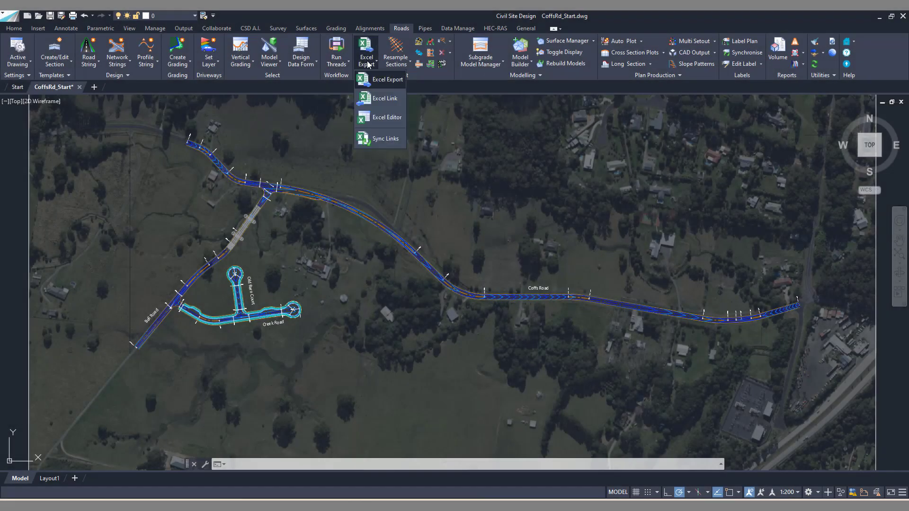
pyautogui.click(374, 79)
pyautogui.moveTo(450, 110); pyautogui.dragTo(426, 111)
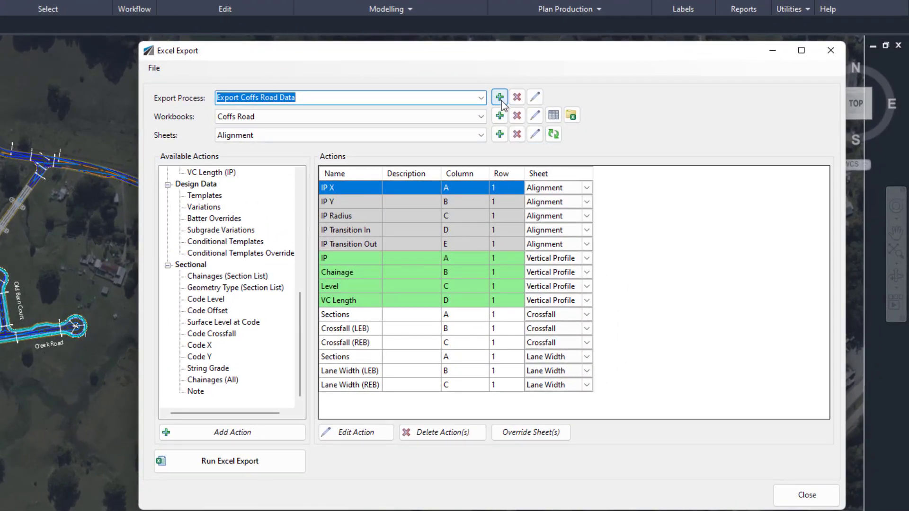
# Examine the available export actions under Cogo Point, Alignment, Profile, Design Data and Sectional
pyautogui.click(500, 98)
pyautogui.scroll(3, 229, 270)
pyautogui.scroll(2, 228, 269)
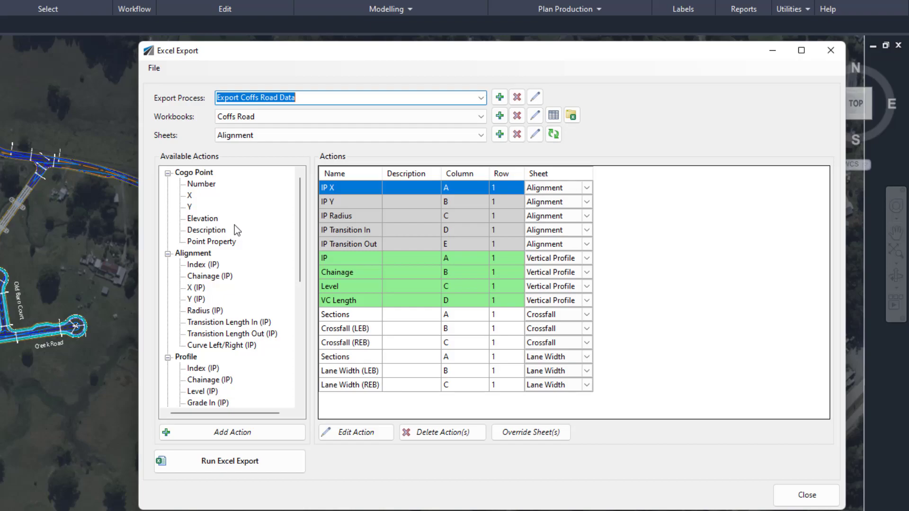
pyautogui.click(201, 174)
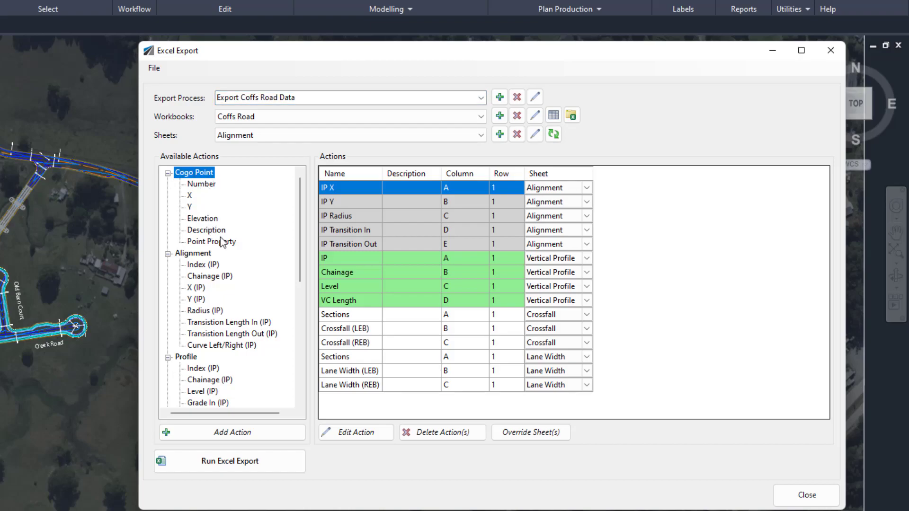
pyautogui.scroll(-1, 214, 238)
pyautogui.click(204, 220)
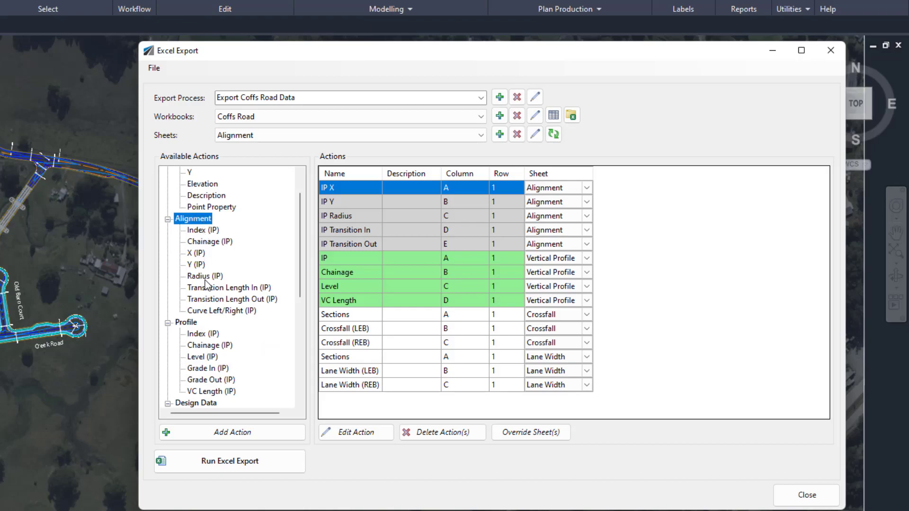
pyautogui.scroll(-2, 256, 301)
pyautogui.click(193, 255)
pyautogui.click(211, 336)
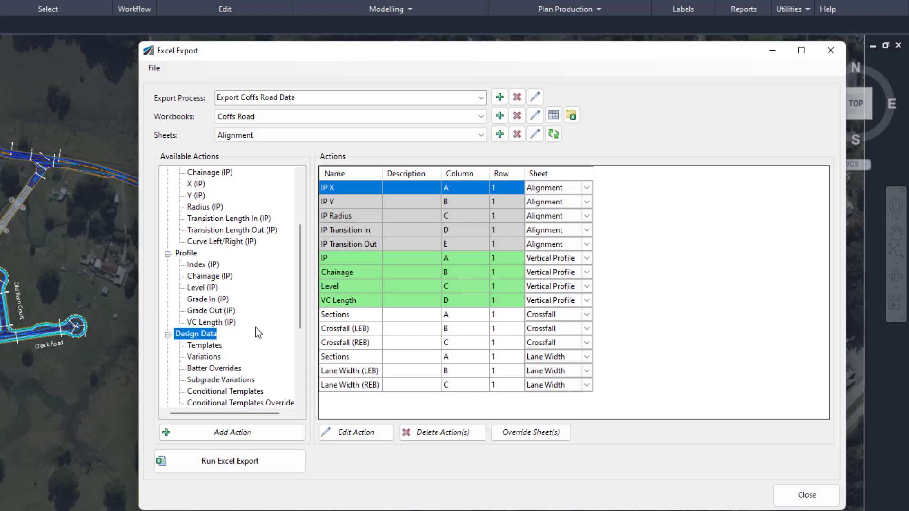
pyautogui.scroll(-1, 257, 328)
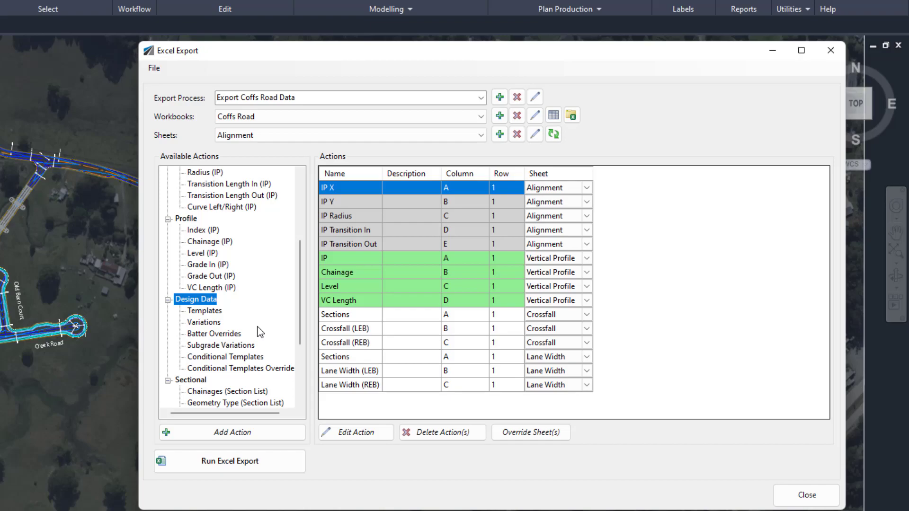
pyautogui.scroll(4, 226, 304)
# Review the Coffs Road workbook's properties, including its file name and location, and leave them unedited
pyautogui.moveTo(242, 56); pyautogui.dragTo(279, 51)
pyautogui.click(253, 119)
pyautogui.click(253, 119)
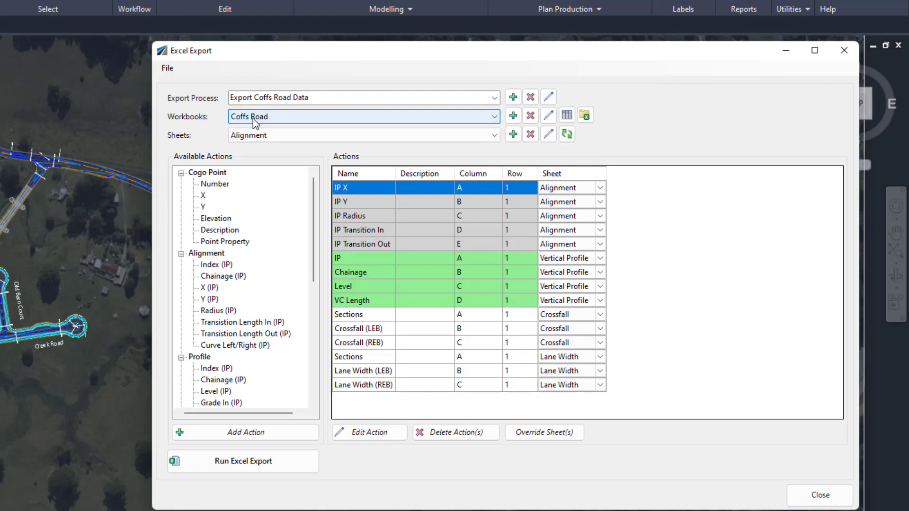
pyautogui.click(548, 118)
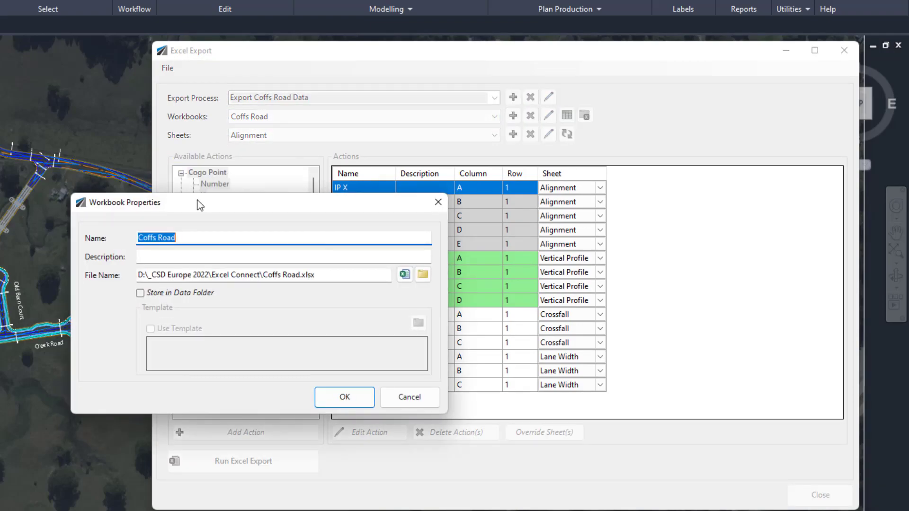
pyautogui.click(342, 249)
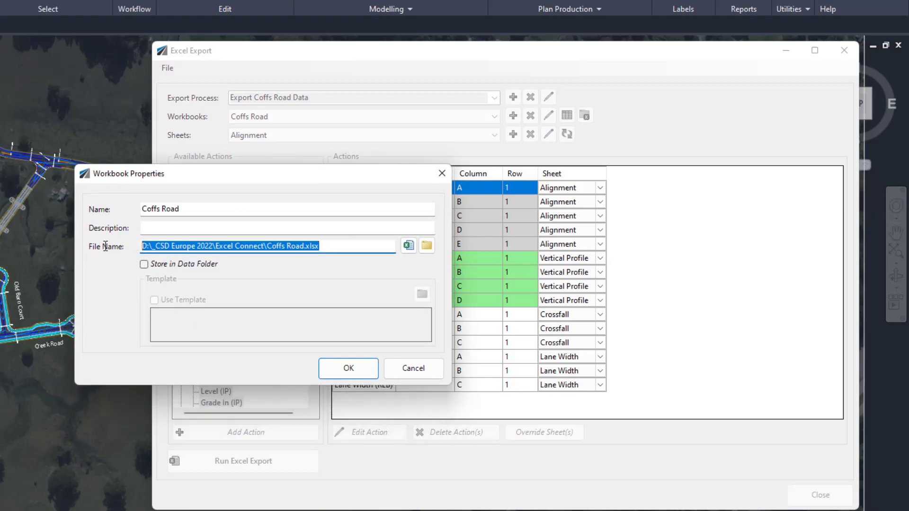
pyautogui.click(342, 248)
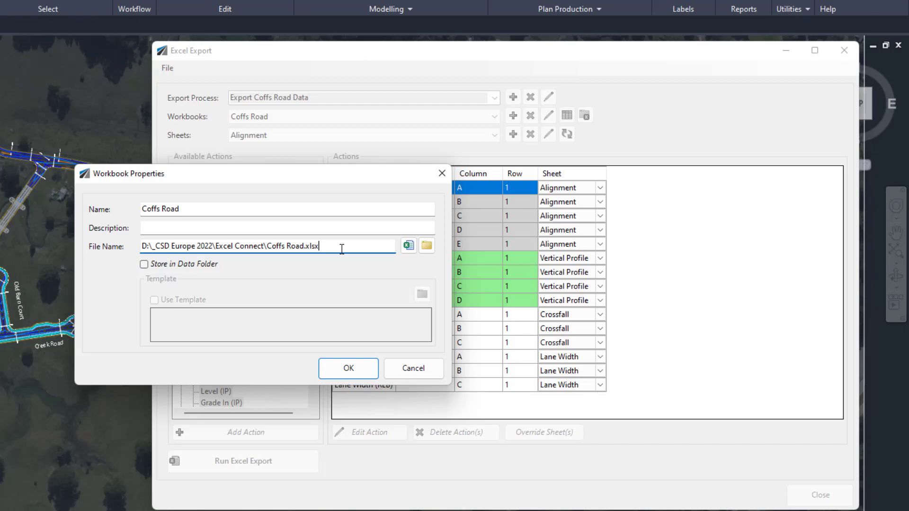
pyautogui.click(412, 368)
# Check the sheets defined for the Coffs Road workbook and the sheet choices offered for the IP X action
pyautogui.click(240, 138)
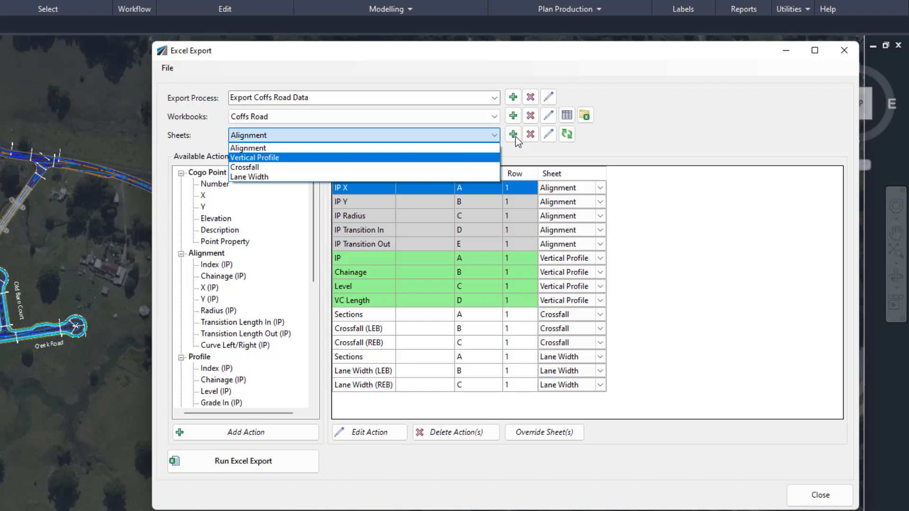
pyautogui.click(621, 141)
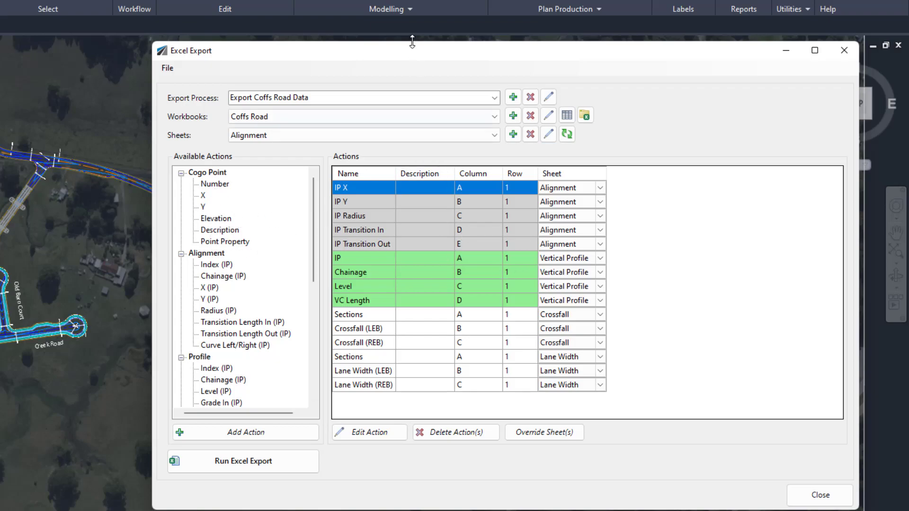
pyautogui.moveTo(415, 50); pyautogui.dragTo(403, 30)
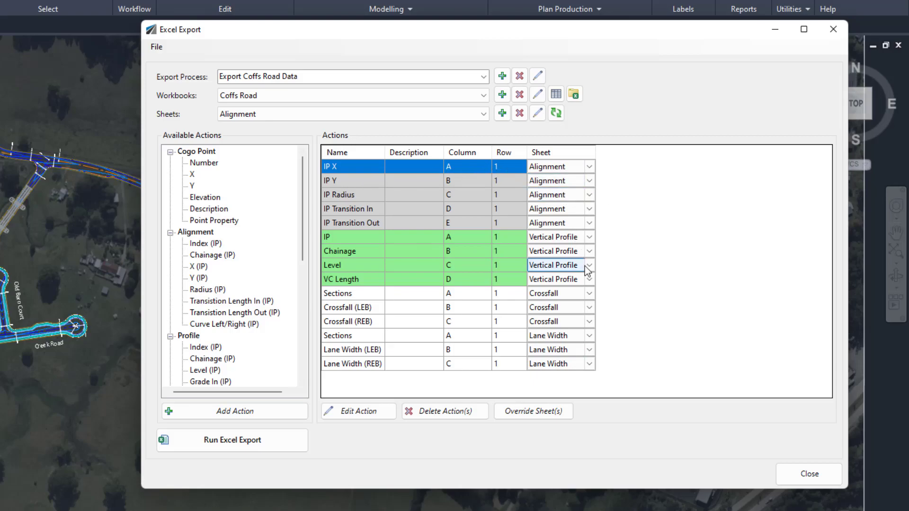
pyautogui.click(568, 165)
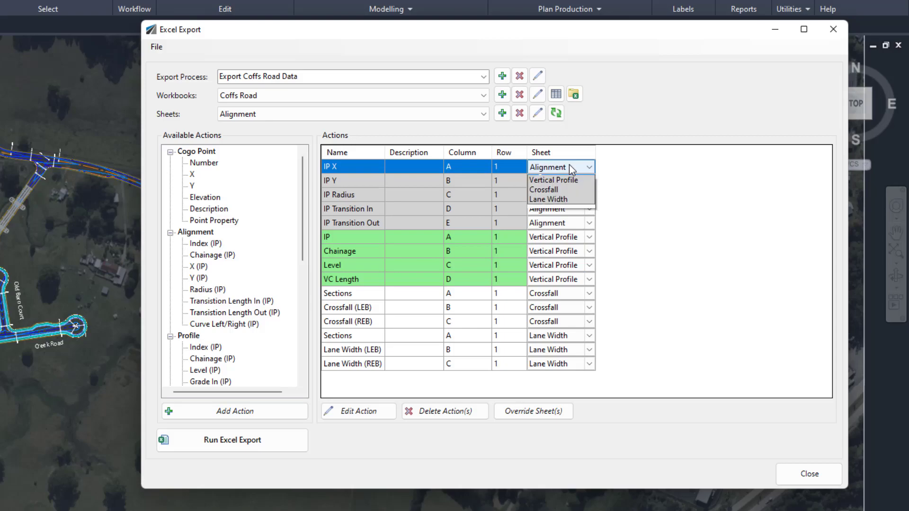
pyautogui.click(569, 164)
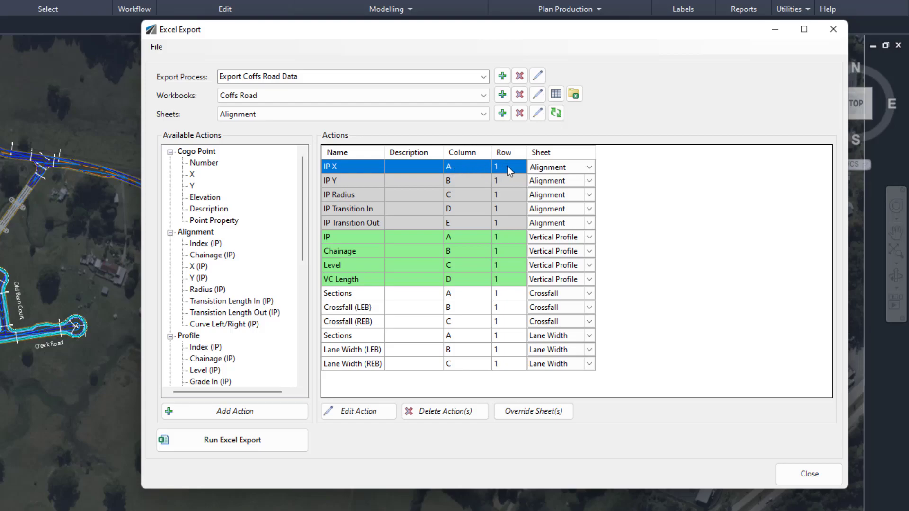
# Review the IP X action's alignment, chainage range and cell location settings, and close them without changes
pyautogui.doubleClick(362, 169)
pyautogui.moveTo(267, 76); pyautogui.dragTo(320, 70)
pyautogui.moveTo(192, 71); pyautogui.dragTo(202, 103)
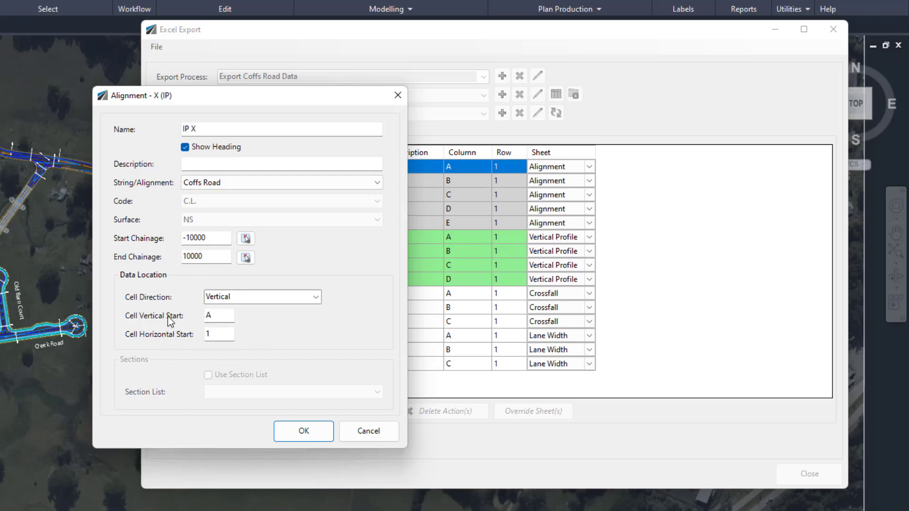
pyautogui.doubleClick(222, 316)
pyautogui.press('Tab')
pyautogui.click(362, 428)
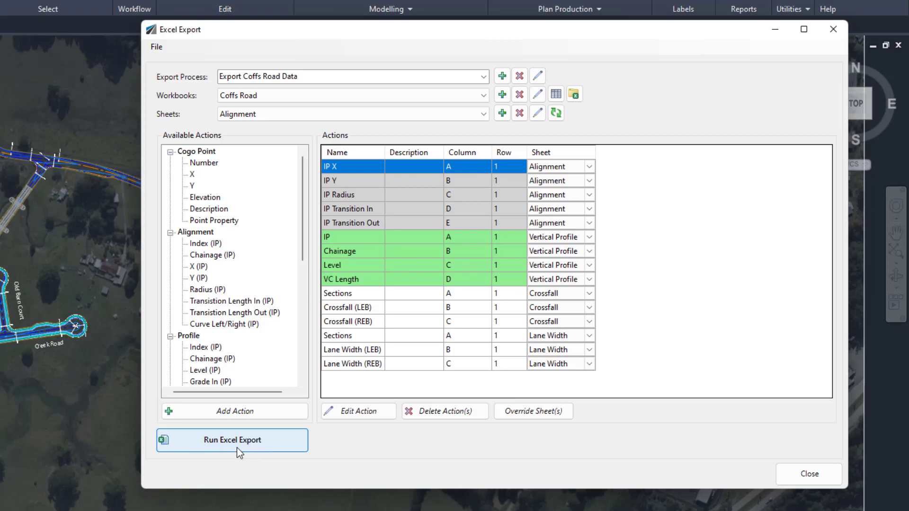
# Run the Excel export of the Coffs Road data and place the resulting workbook beside the export window
pyautogui.click(255, 444)
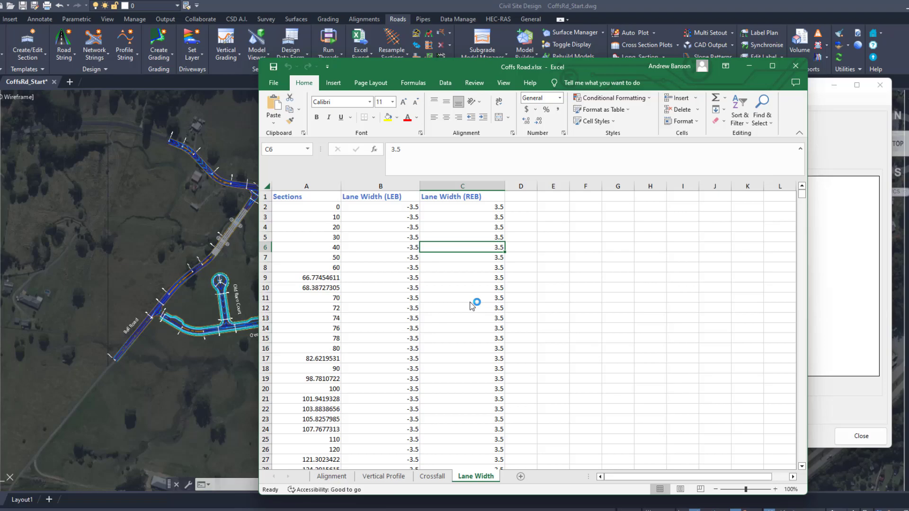
pyautogui.moveTo(473, 69); pyautogui.dragTo(721, 88)
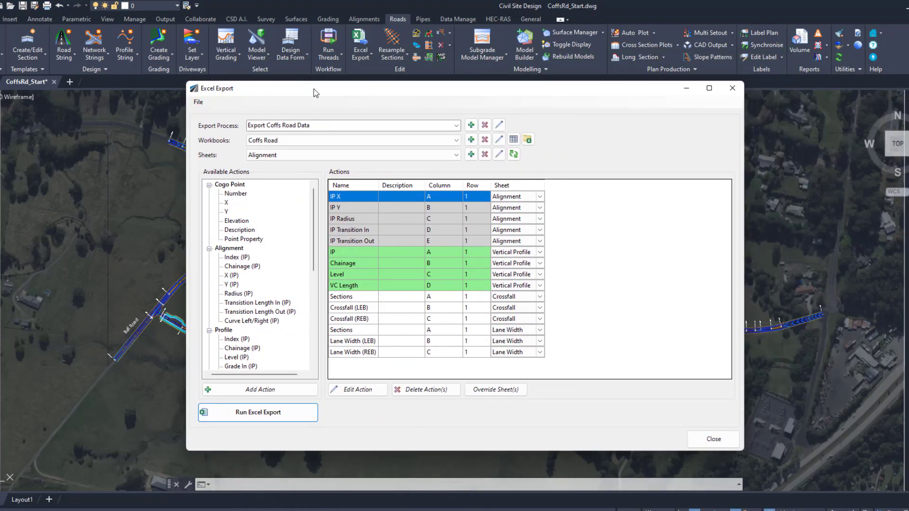
pyautogui.moveTo(289, 85); pyautogui.dragTo(154, 85)
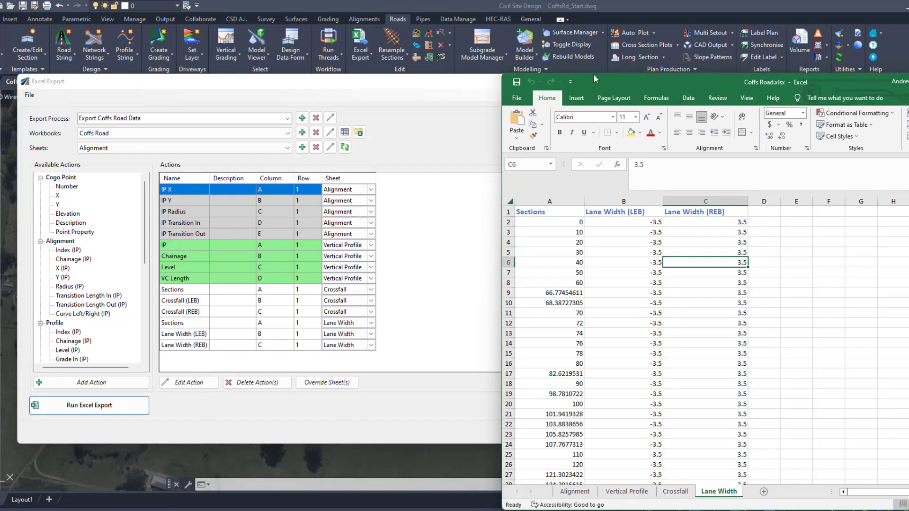
pyautogui.moveTo(592, 73); pyautogui.dragTo(566, 56)
# Review the exported Alignment, Vertical Profile, Crossfall and Lane Width sheets in the Coffs Road workbook
pyautogui.click(548, 468)
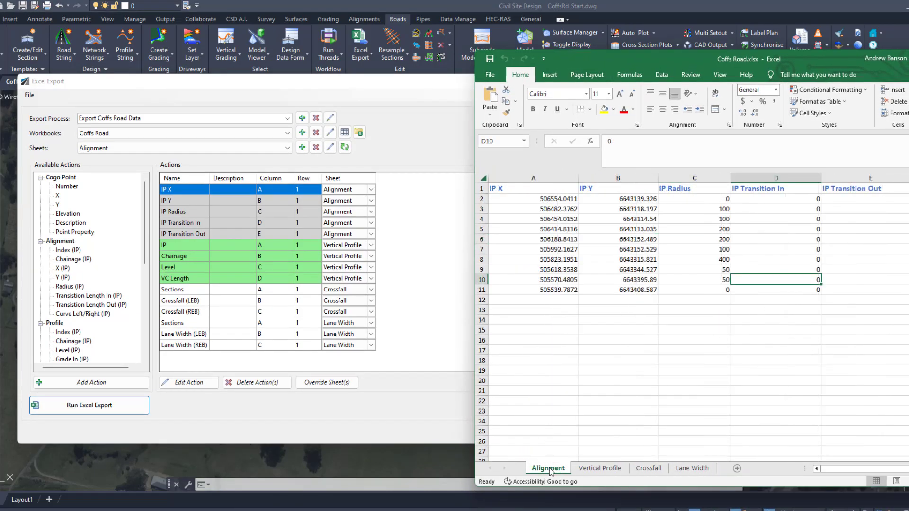
pyautogui.moveTo(626, 60); pyautogui.dragTo(556, 58)
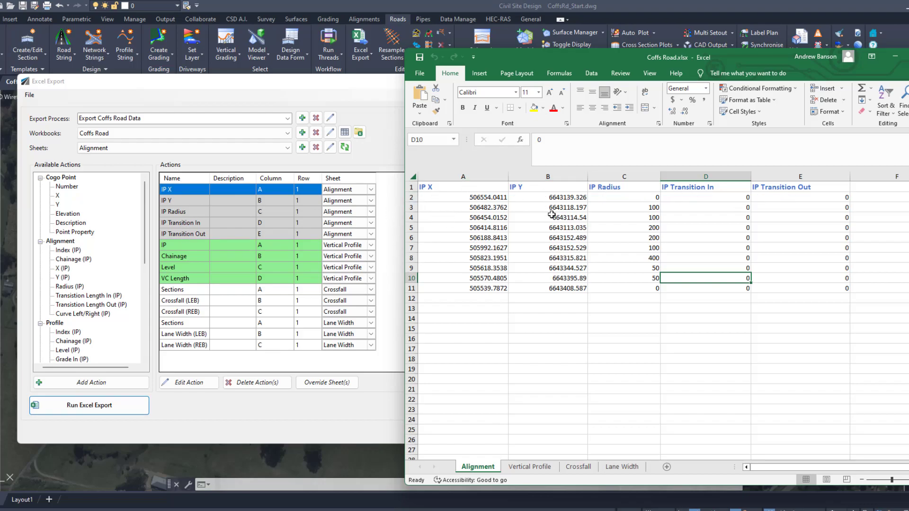
pyautogui.press('ctrl')
pyautogui.press('ctrl')
pyautogui.click(534, 471)
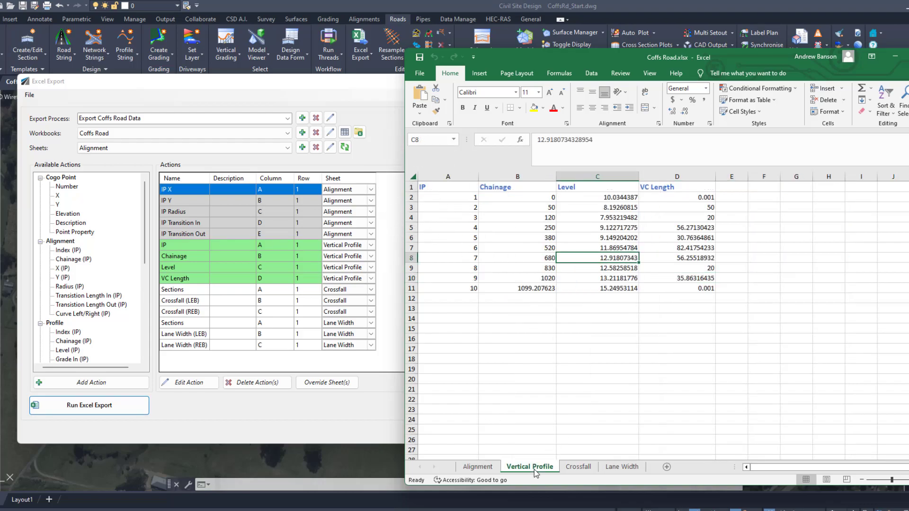
pyautogui.click(581, 468)
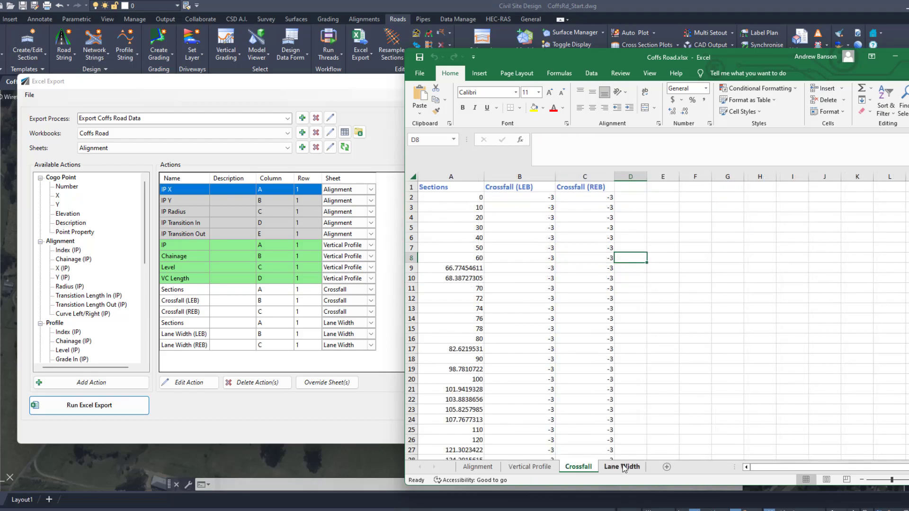
pyautogui.click(624, 468)
# Examine the section chainages and edge crossfalls down the length of the Crossfall sheet
pyautogui.click(586, 469)
pyautogui.click(23, 368)
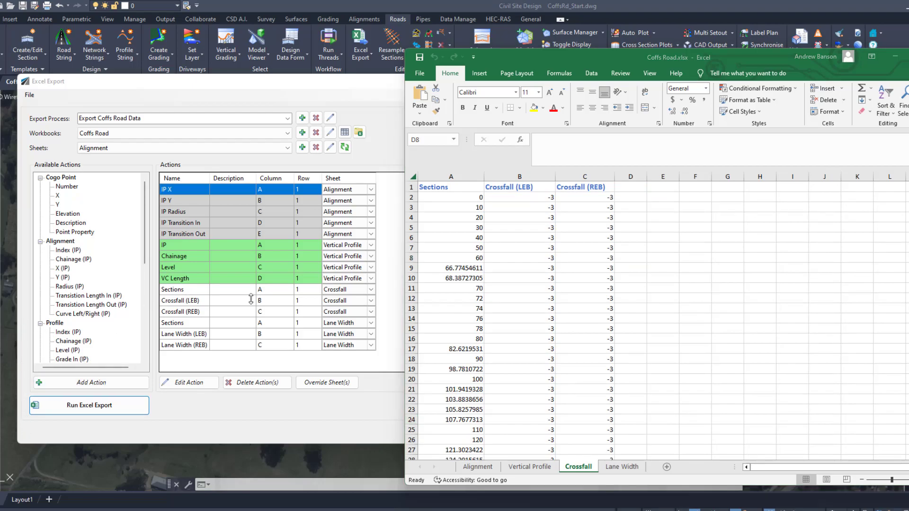
pyautogui.scroll(-15, 484, 297)
pyautogui.scroll(-16, 484, 297)
pyautogui.scroll(-19, 484, 298)
pyautogui.scroll(-9, 483, 315)
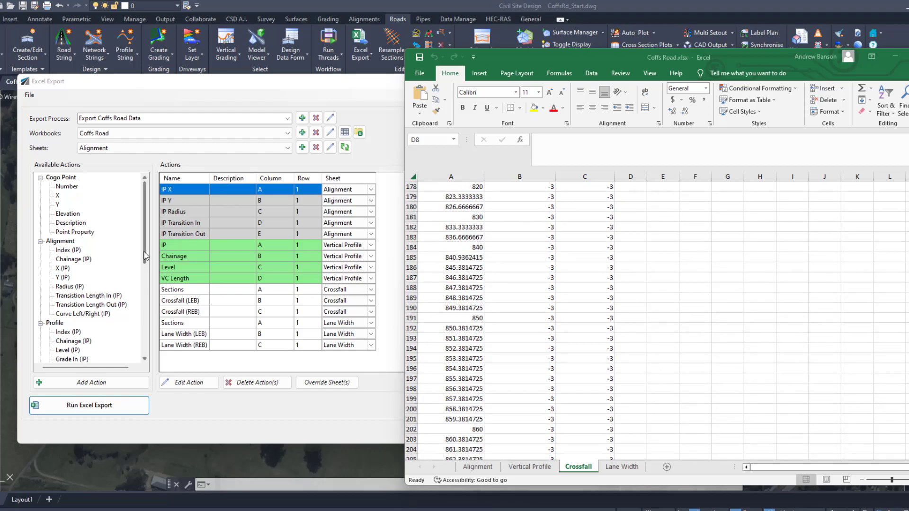
# Find the Sectional group among the available export actions and select Chainages (All)
pyautogui.moveTo(144, 256); pyautogui.dragTo(148, 352)
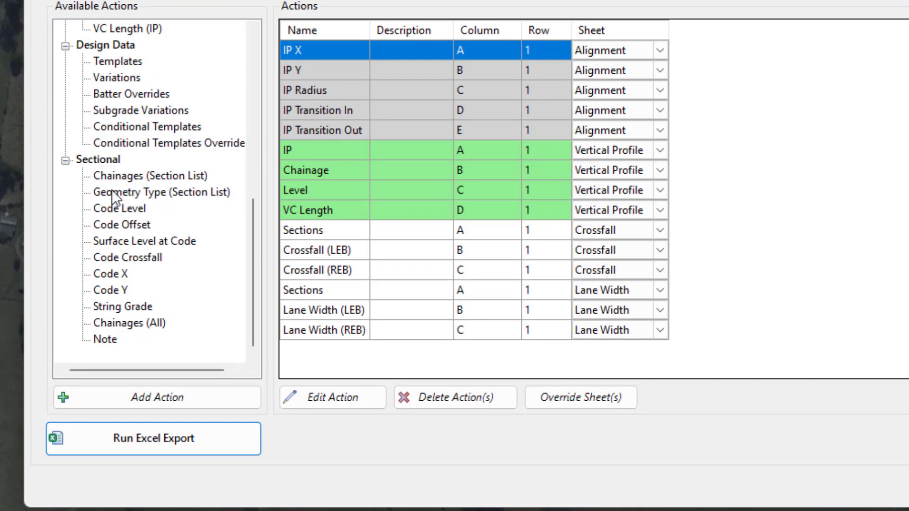
pyautogui.click(142, 326)
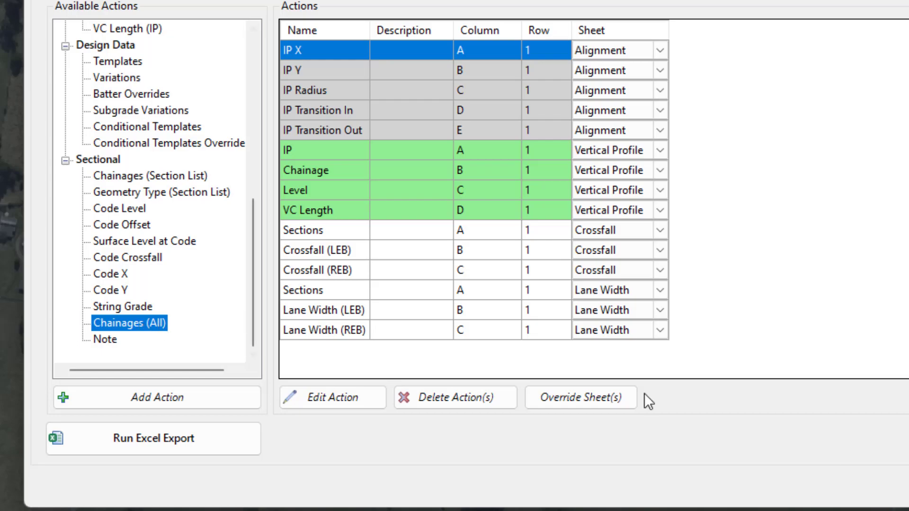
# Switch back to Excel and compare the section chainages and values on the Crossfall and Lane Width sheets
pyautogui.hotkey('alt', 'Tab')
pyautogui.scroll(-13, 802, 221)
pyautogui.scroll(17, 867, 265)
pyautogui.scroll(20, 868, 264)
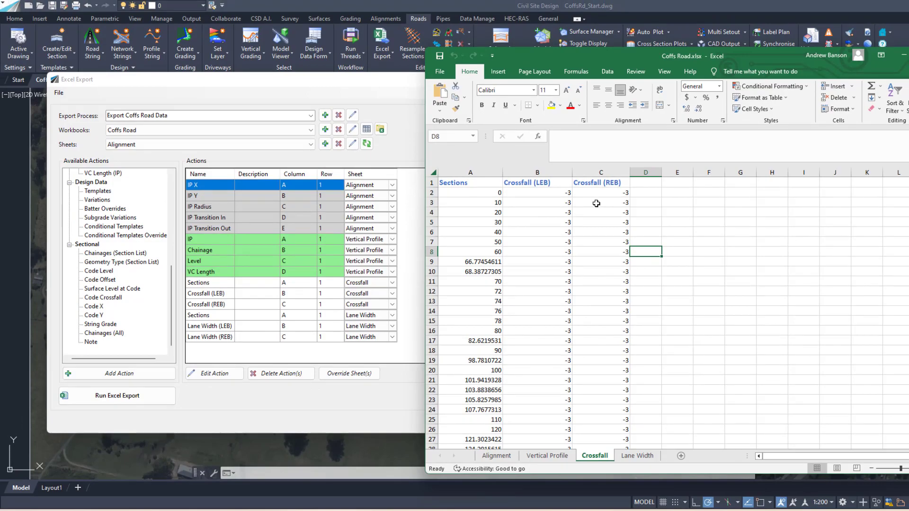
pyautogui.click(637, 455)
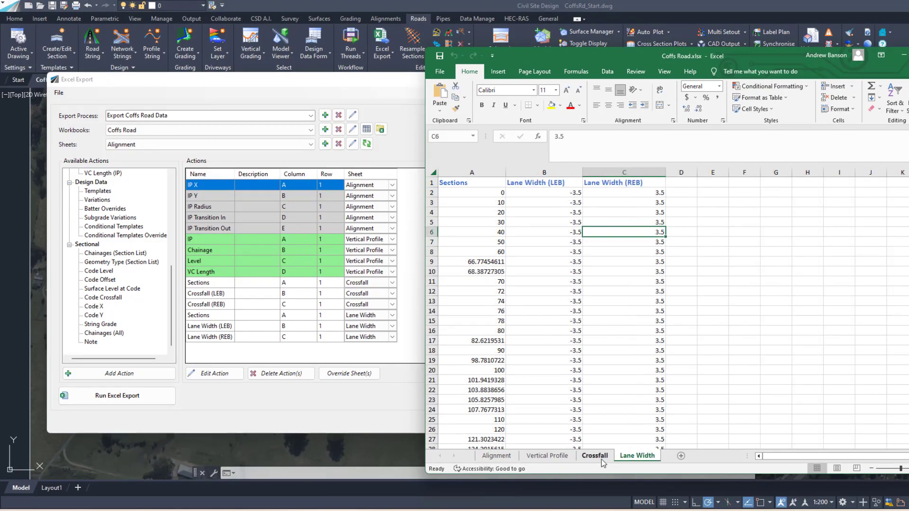
pyautogui.click(603, 459)
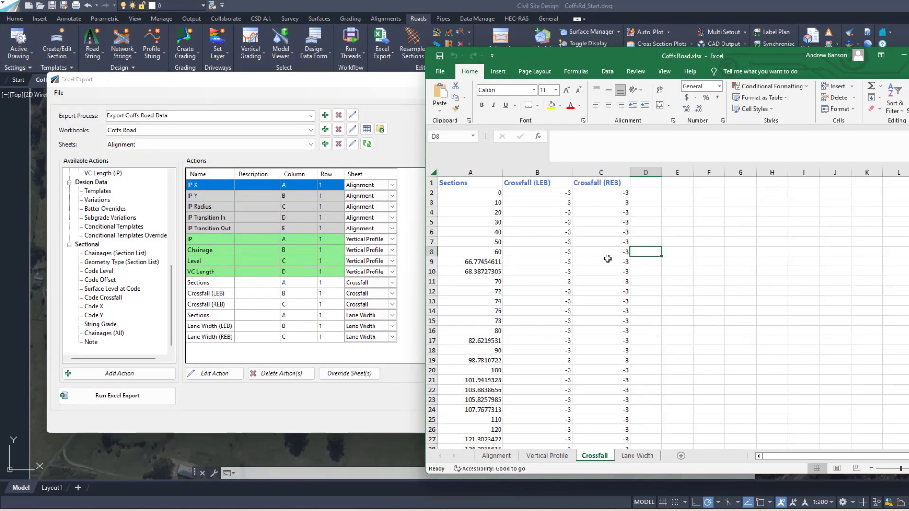
pyautogui.click(637, 456)
pyautogui.click(595, 456)
# Close the Coffs Road workbook and move the Excel Export window clear of the drawing's road network
pyautogui.moveTo(685, 57); pyautogui.dragTo(611, 67)
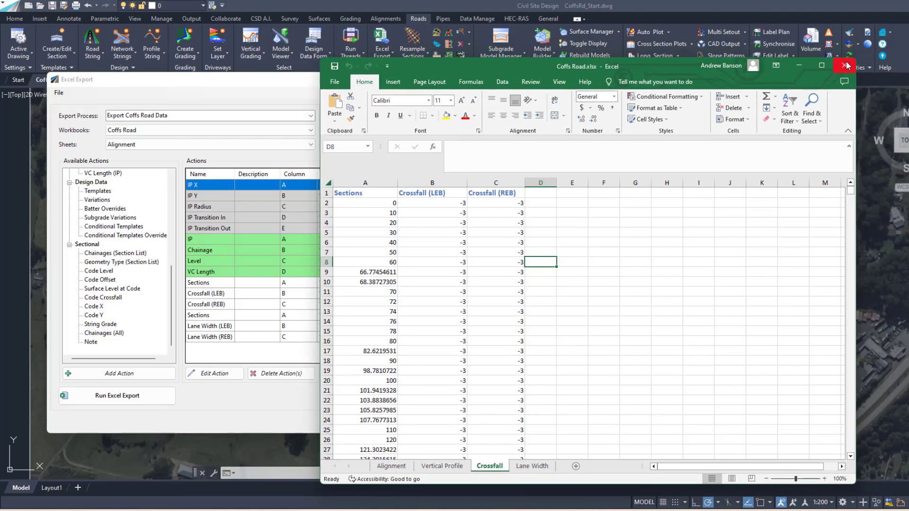
pyautogui.click(843, 66)
pyautogui.moveTo(382, 79); pyautogui.dragTo(670, 76)
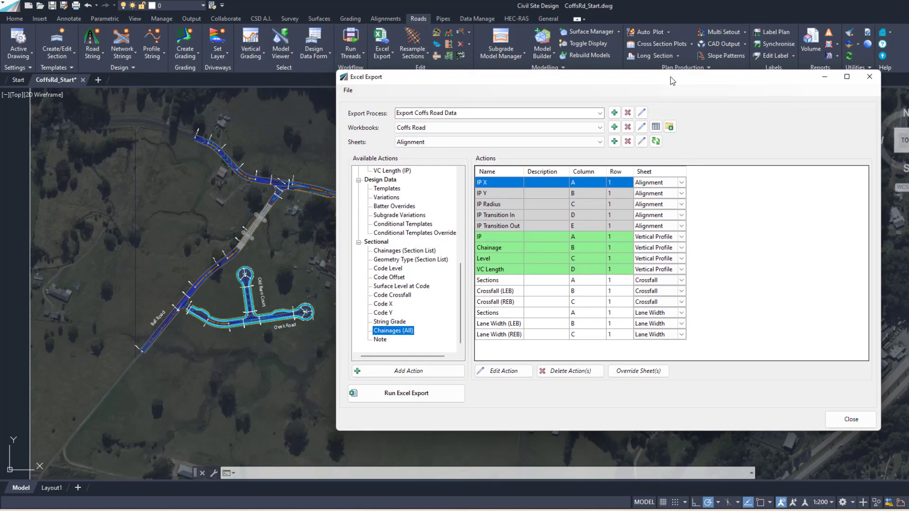
# Review the available Excel tools and open the Coffs Road workbook in the built-in spreadsheet editor, placing it clear of the export settings
pyautogui.moveTo(670, 77); pyautogui.dragTo(686, 96)
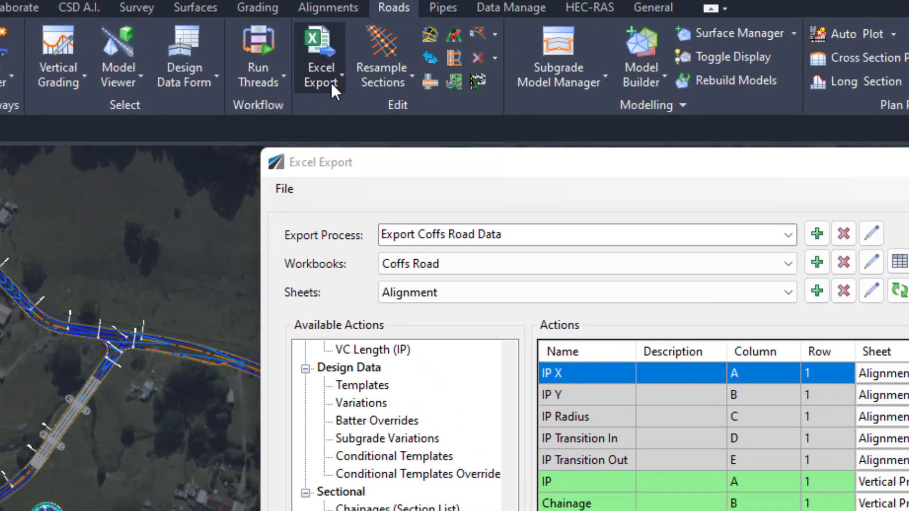
pyautogui.click(330, 82)
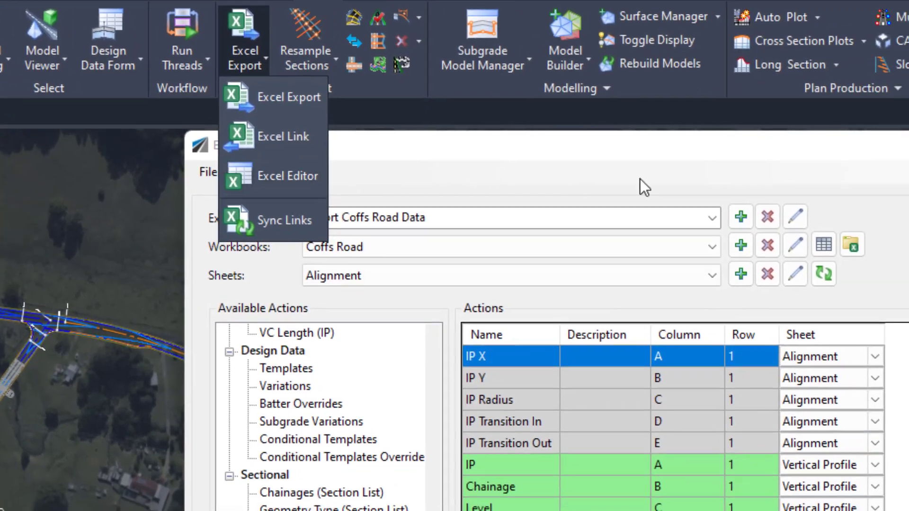
pyautogui.click(788, 182)
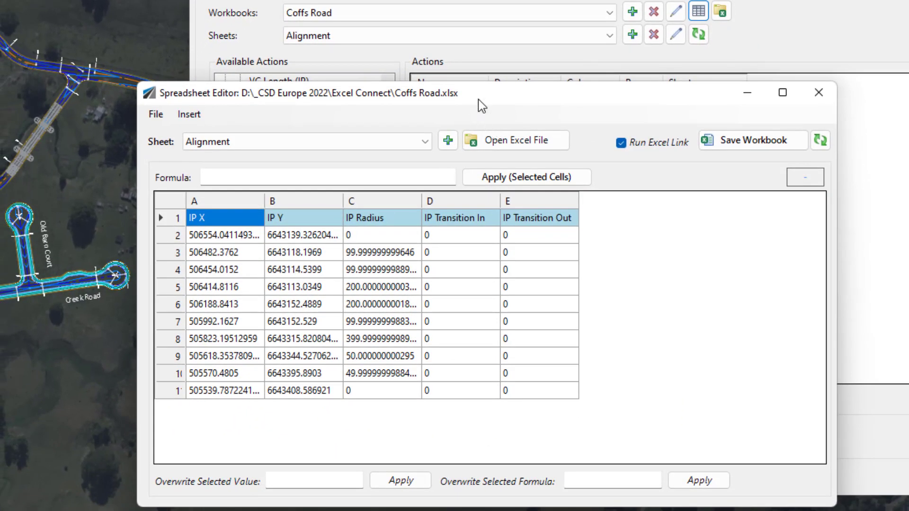
pyautogui.moveTo(478, 99); pyautogui.dragTo(445, 70)
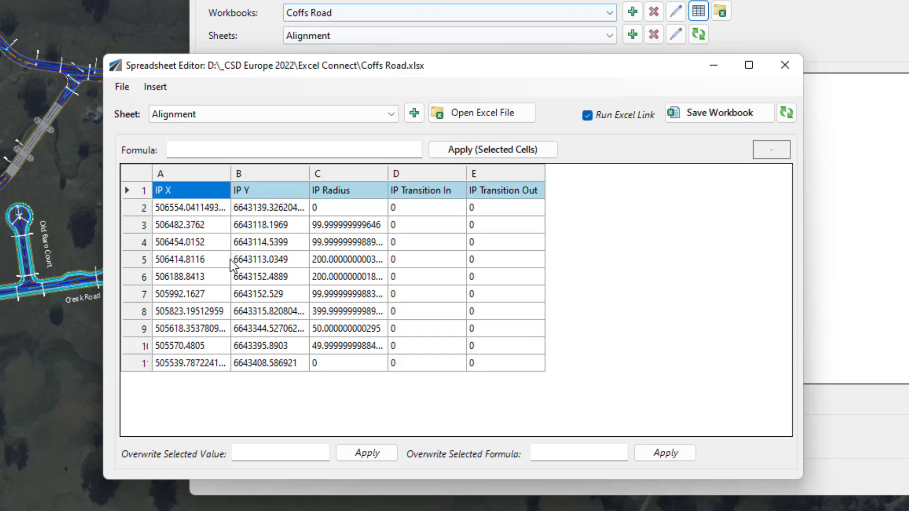
# Look through the workbook's other sheets in the spreadsheet editor and return to the Alignment sheet
pyautogui.click(190, 114)
pyautogui.click(197, 142)
pyautogui.click(203, 116)
pyautogui.click(201, 153)
pyautogui.click(197, 114)
pyautogui.click(196, 128)
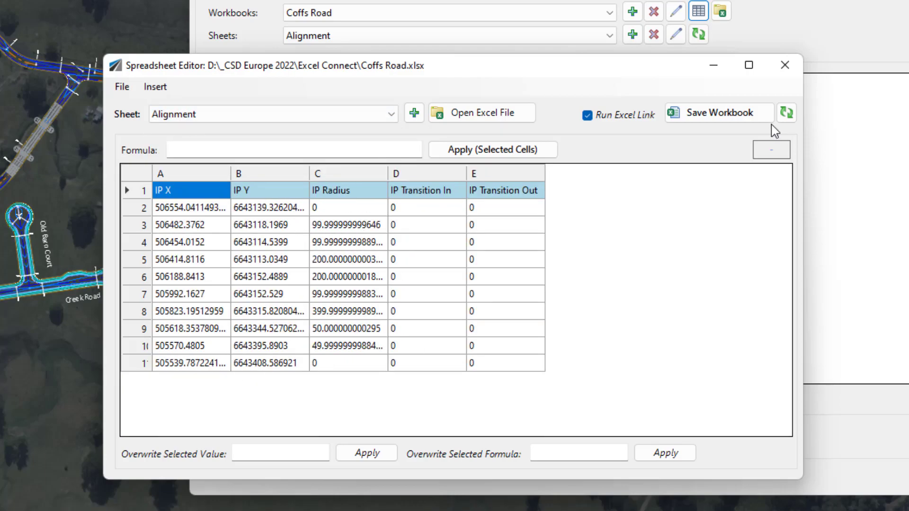
# Save the Coffs Road workbook from the spreadsheet editor and close the editor
pyautogui.click(716, 122)
pyautogui.moveTo(464, 68); pyautogui.dragTo(498, 76)
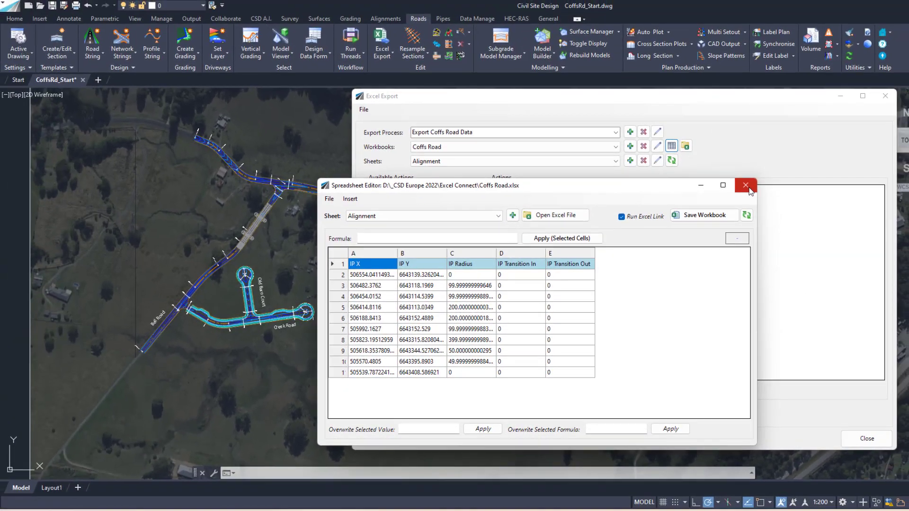
pyautogui.click(772, 144)
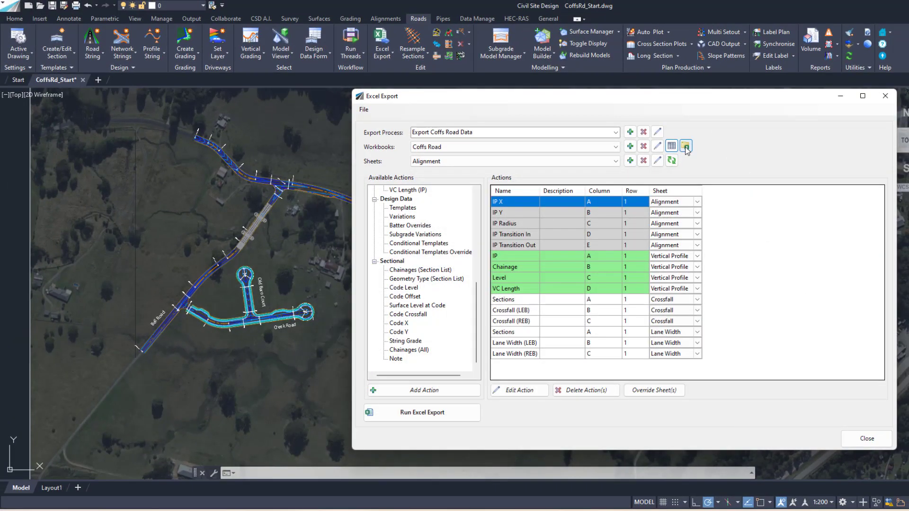
# Open the Coffs Road workbook in Excel, look through its four sheets and close it
pyautogui.click(686, 147)
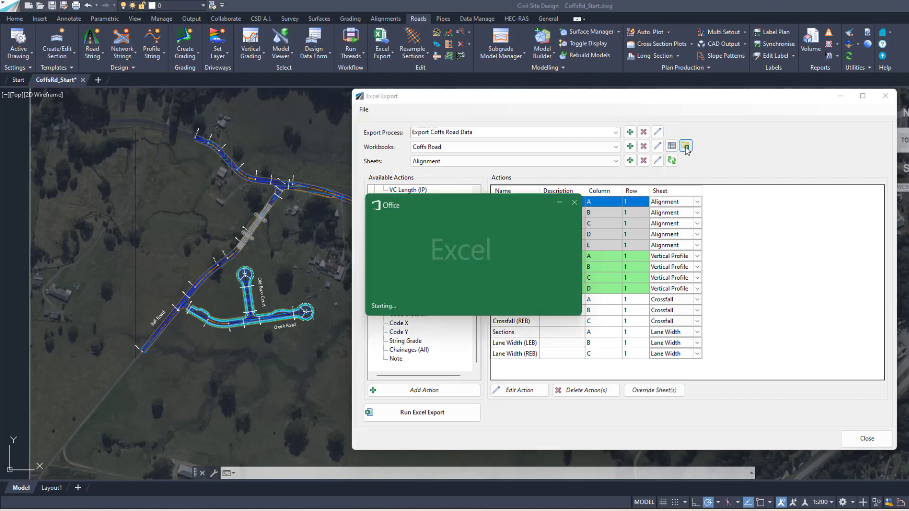
pyautogui.click(446, 468)
pyautogui.click(391, 466)
pyautogui.click(442, 466)
pyautogui.click(490, 467)
pyautogui.click(526, 467)
pyautogui.click(443, 467)
pyautogui.click(391, 467)
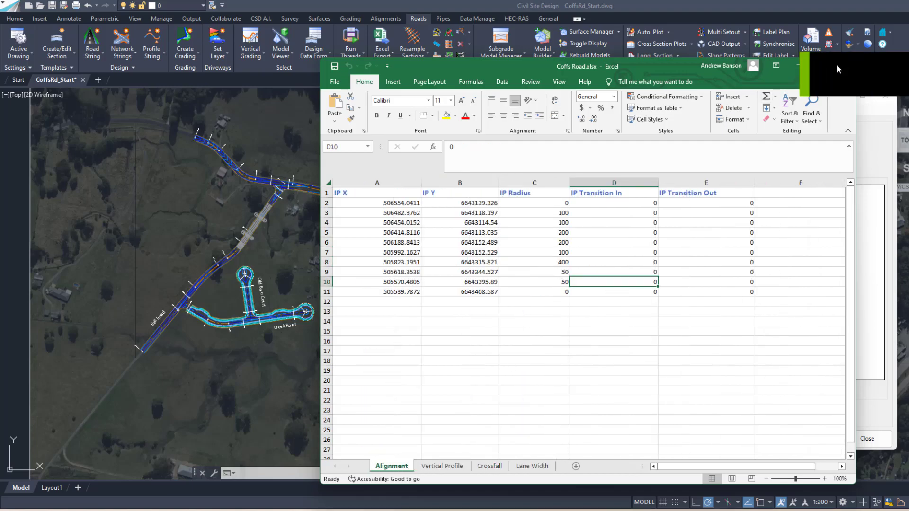
pyautogui.moveTo(696, 67); pyautogui.dragTo(582, 73)
pyautogui.click(730, 75)
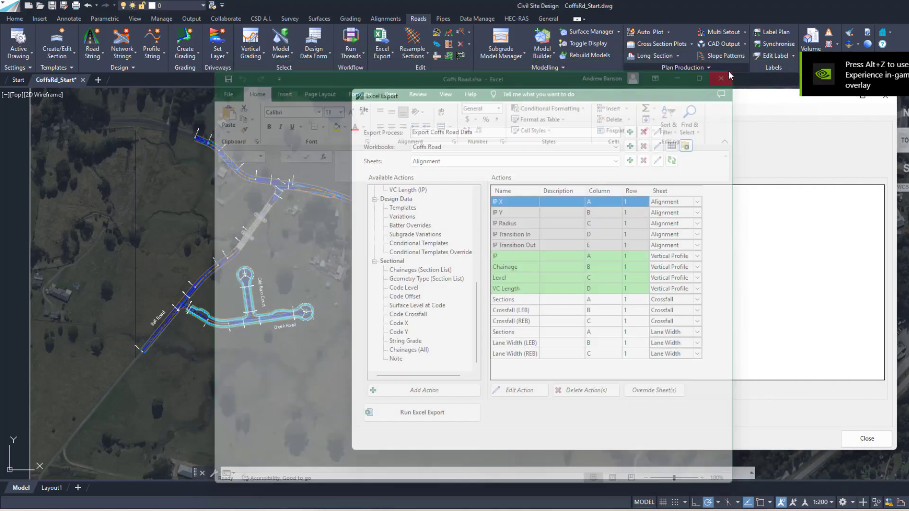
# Review the available export actions and the options for importing or exporting an action list
pyautogui.moveTo(635, 96); pyautogui.dragTo(621, 95)
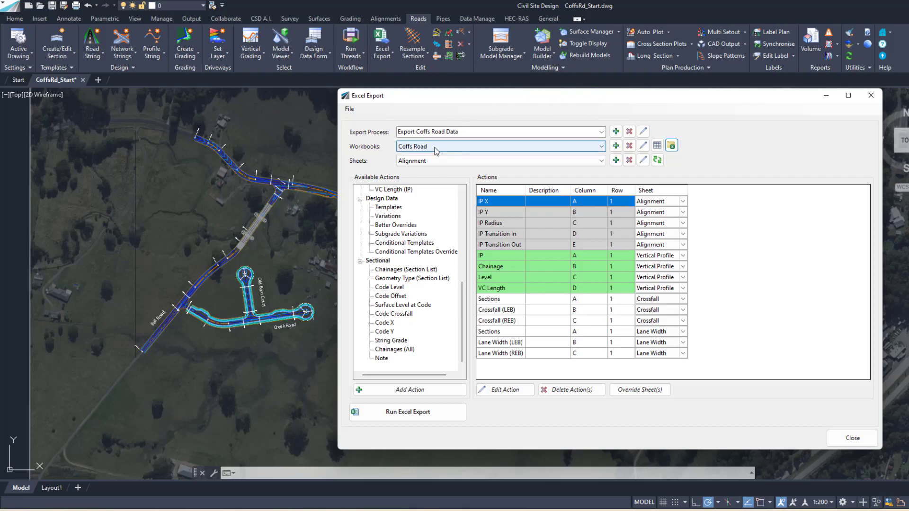
pyautogui.scroll(8, 380, 323)
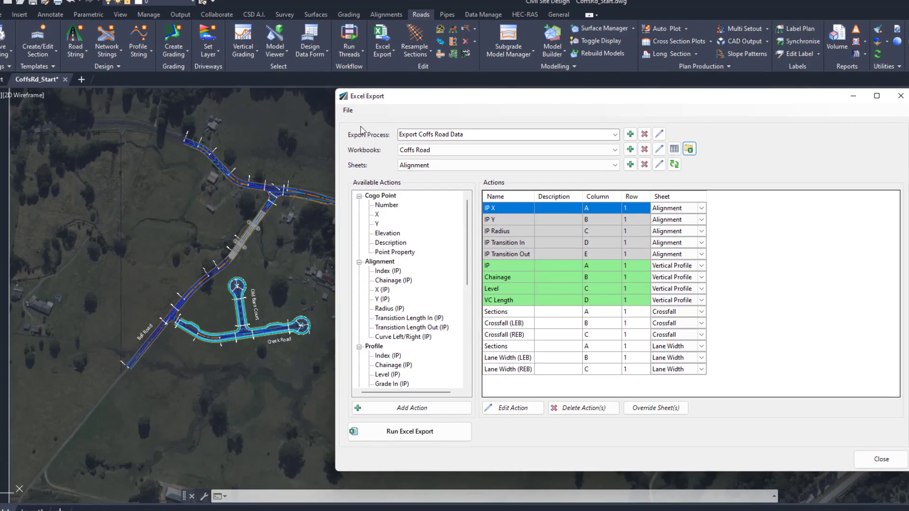
pyautogui.click(349, 109)
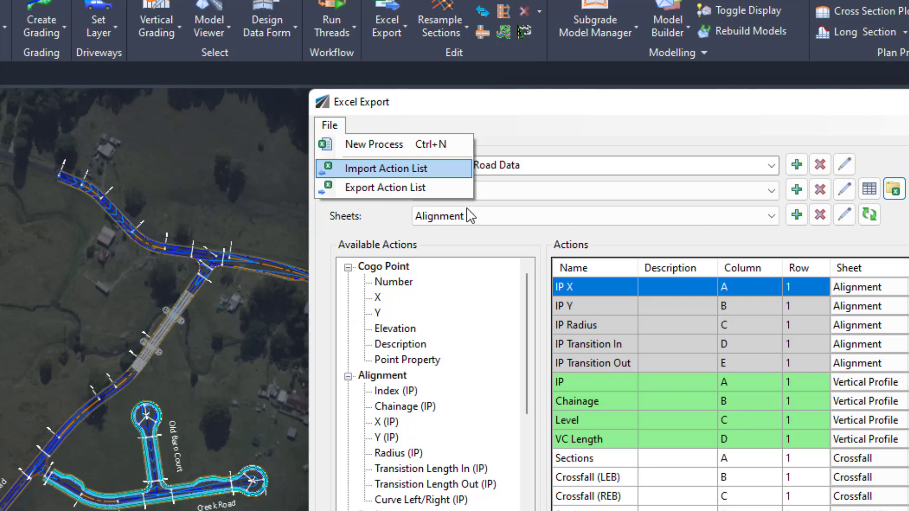
pyautogui.click(623, 478)
pyautogui.click(623, 477)
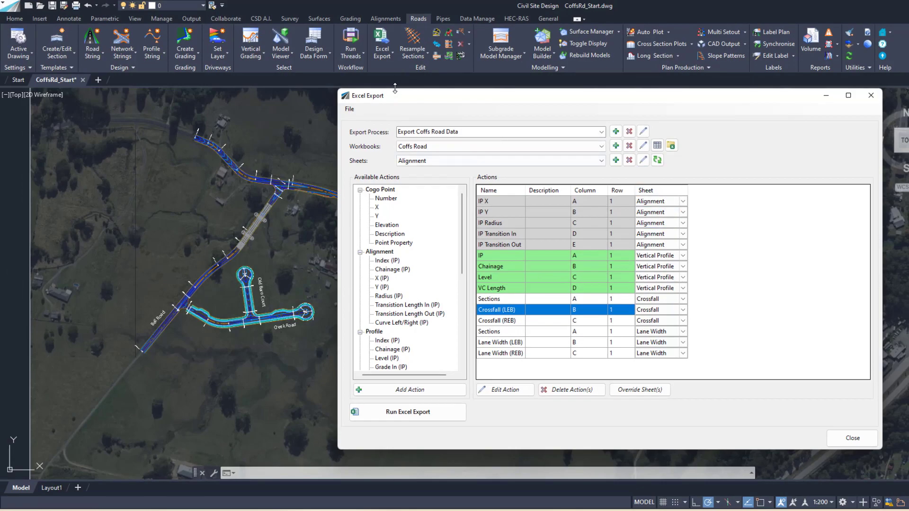
pyautogui.moveTo(399, 101); pyautogui.dragTo(401, 104)
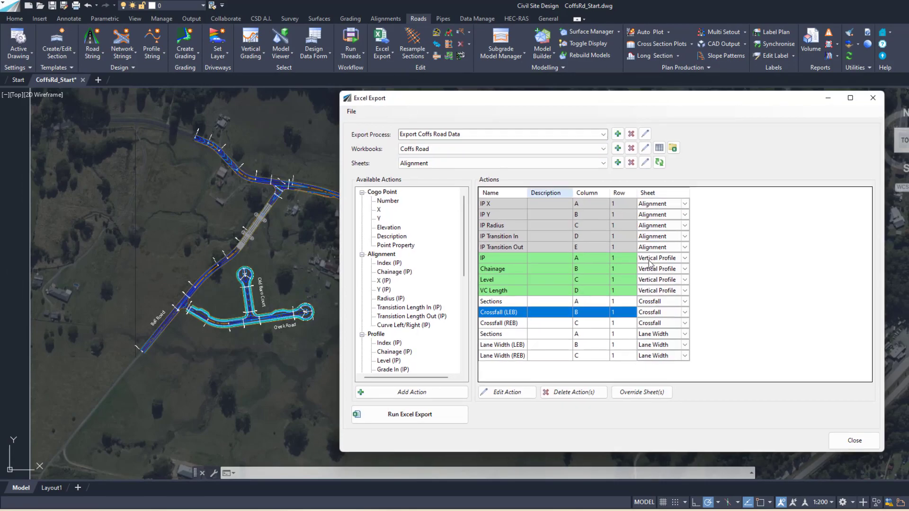
# Close the Excel Export window, open Excel Link and place its window clear of the road network
pyautogui.click(854, 441)
pyautogui.scroll(3, 332, 229)
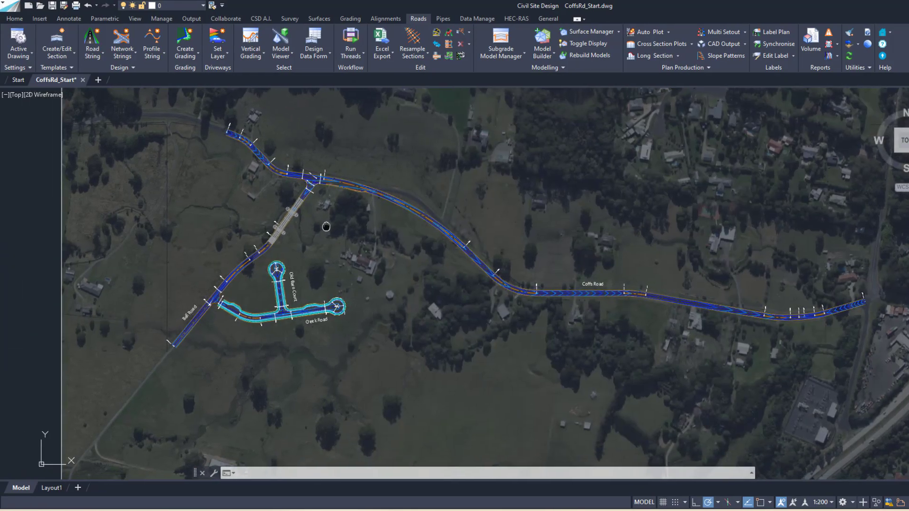
pyautogui.click(384, 58)
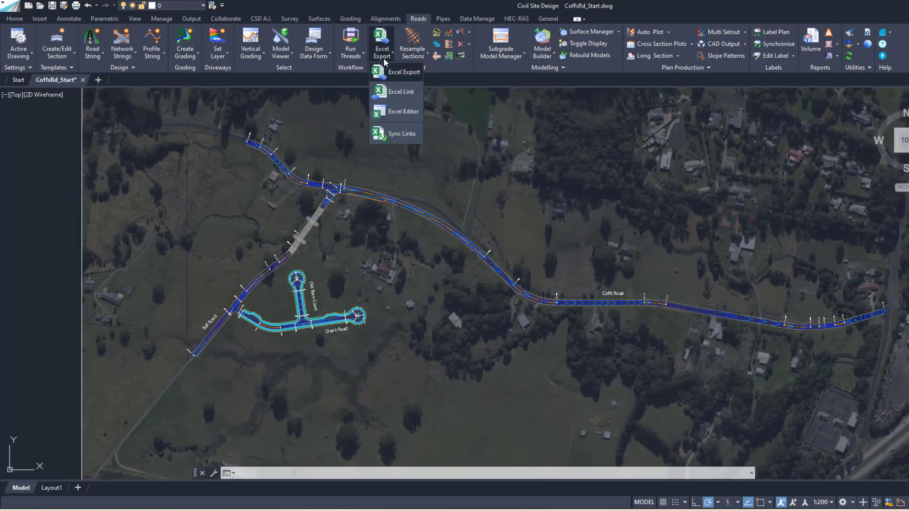
pyautogui.click(391, 93)
pyautogui.moveTo(392, 99); pyautogui.dragTo(492, 148)
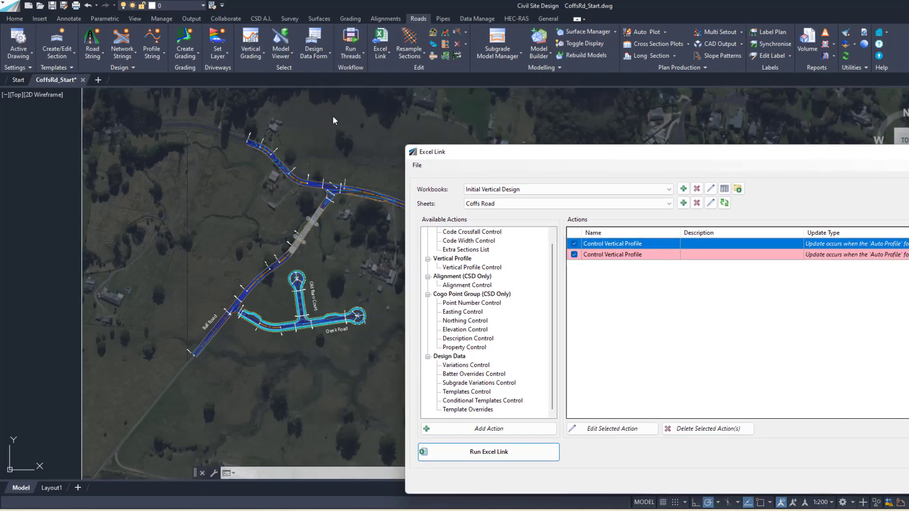
pyautogui.click(385, 56)
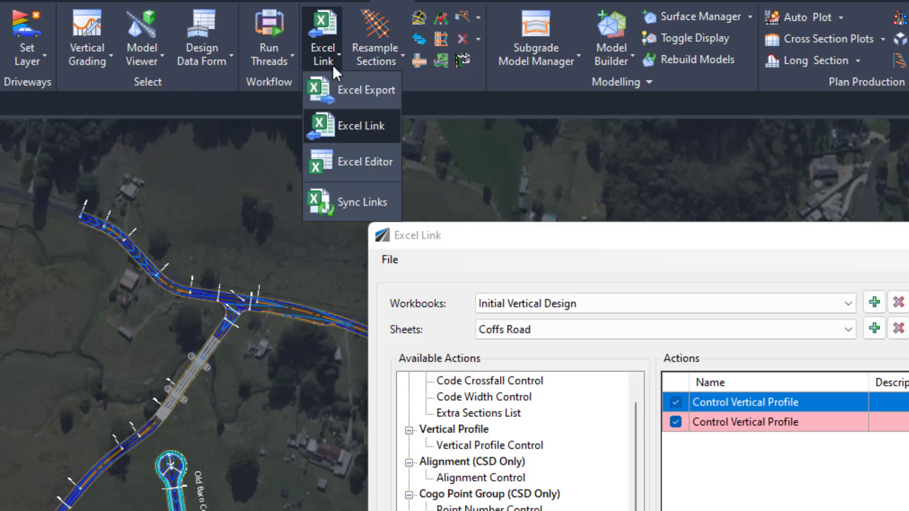
pyautogui.click(495, 237)
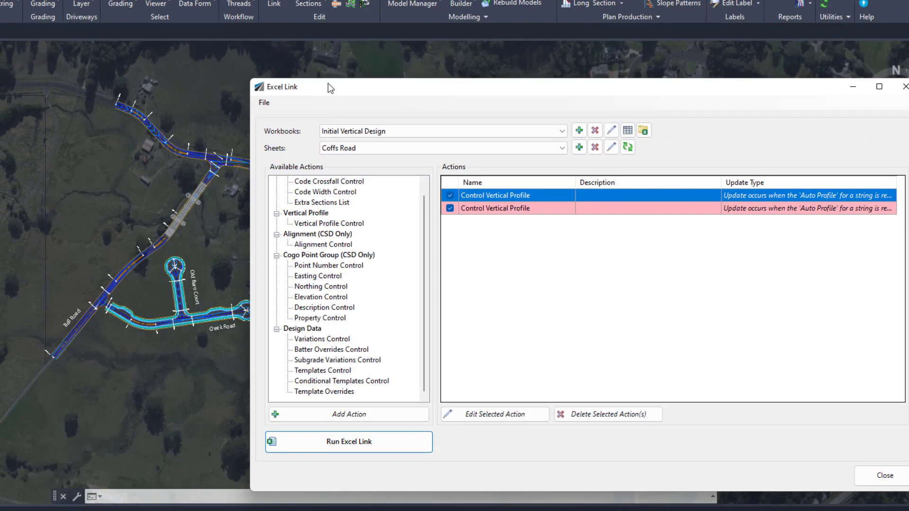
pyautogui.moveTo(328, 83); pyautogui.dragTo(383, 102)
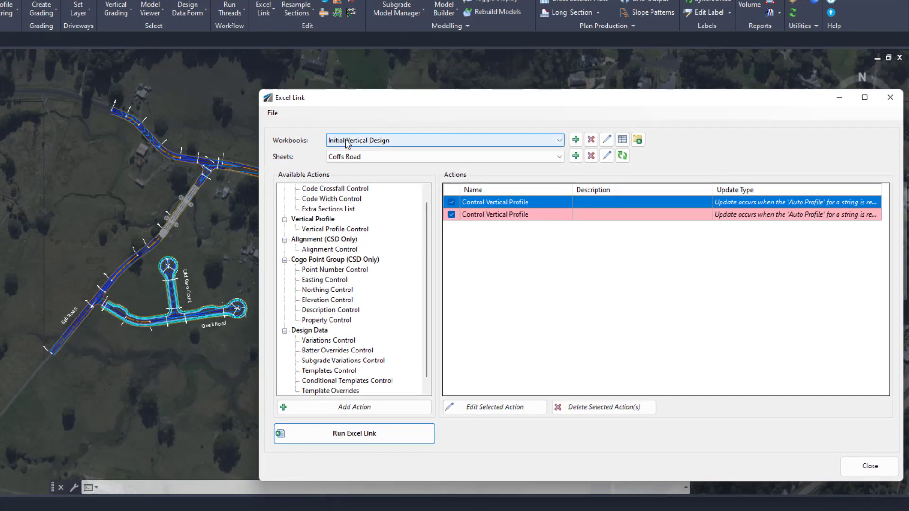
# Check the workbook chosen for the link and locate the Coffs Road and Bell Road junction in the drawing
pyautogui.click(348, 142)
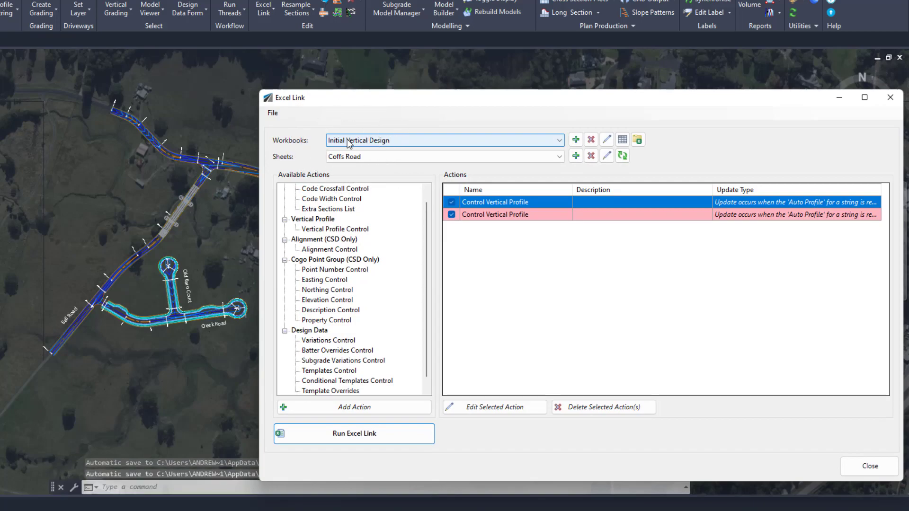
pyautogui.moveTo(157, 163); pyautogui.dragTo(11, 141, button='middle')
pyautogui.scroll(3, 92, 172)
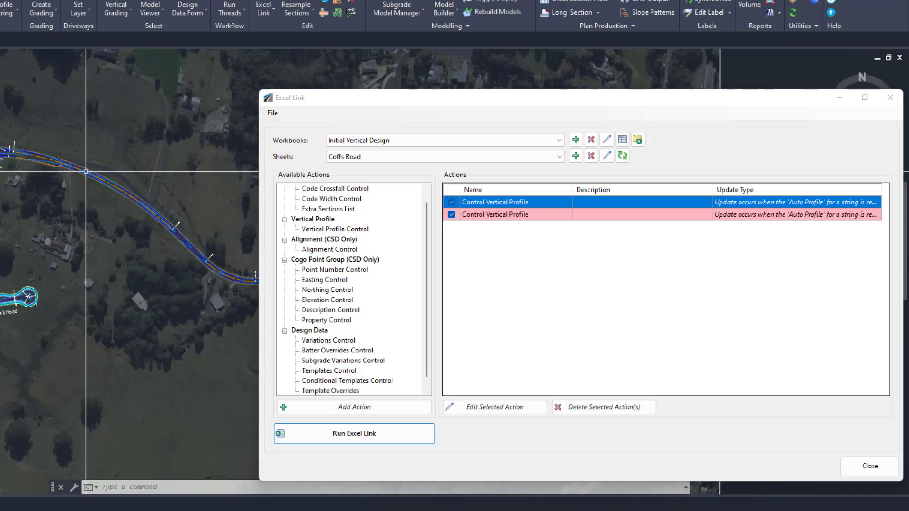
pyautogui.scroll(-3, 136, 204)
pyautogui.moveTo(6, 217); pyautogui.dragTo(144, 160, button='middle')
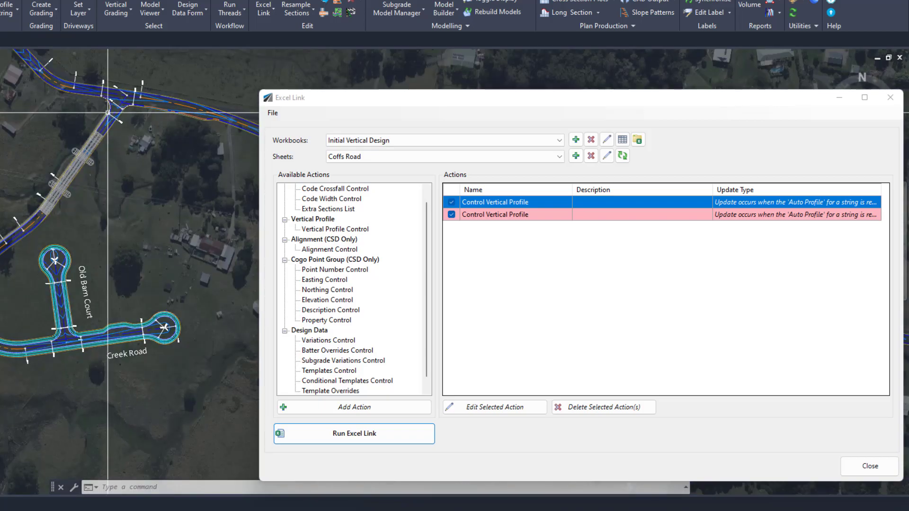
pyautogui.moveTo(66, 173); pyautogui.dragTo(46, 168, button='middle')
# Check the file path in the Initial Vertical Design workbook's properties and close them without changes
pyautogui.click(608, 139)
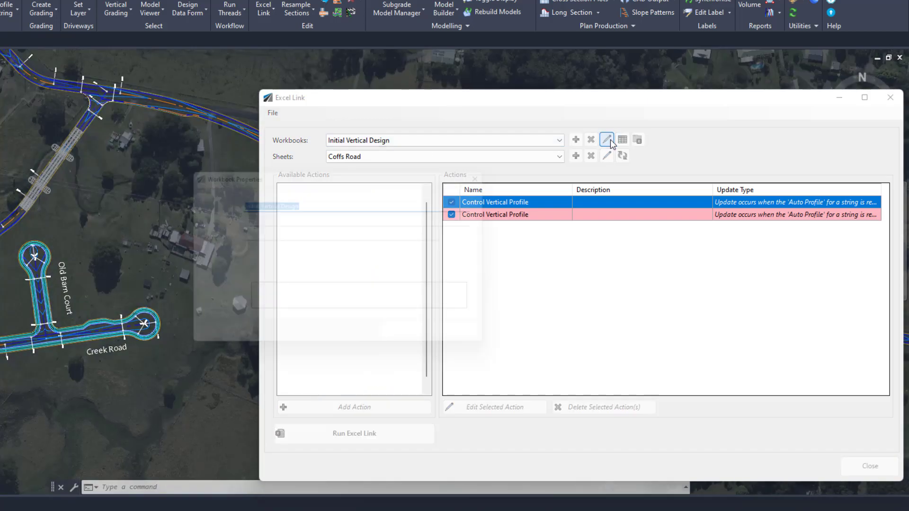
pyautogui.moveTo(441, 236); pyautogui.dragTo(227, 236)
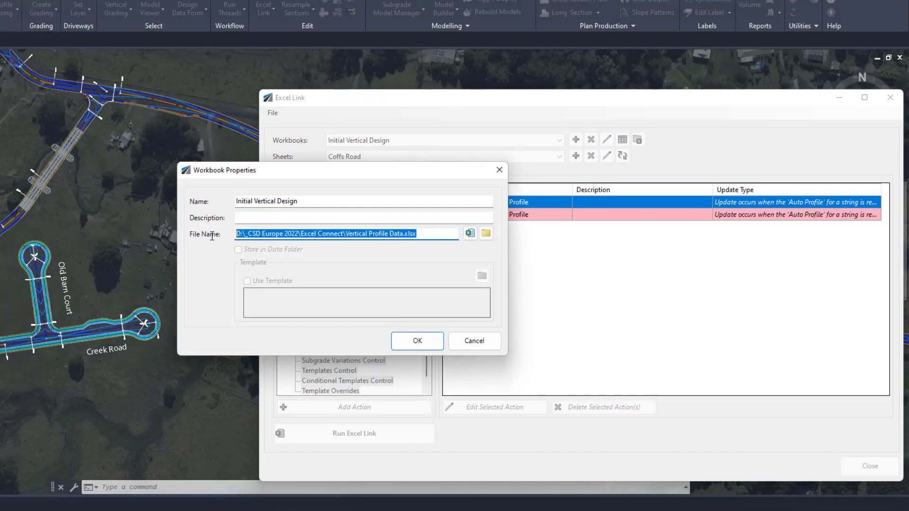
pyautogui.click(490, 335)
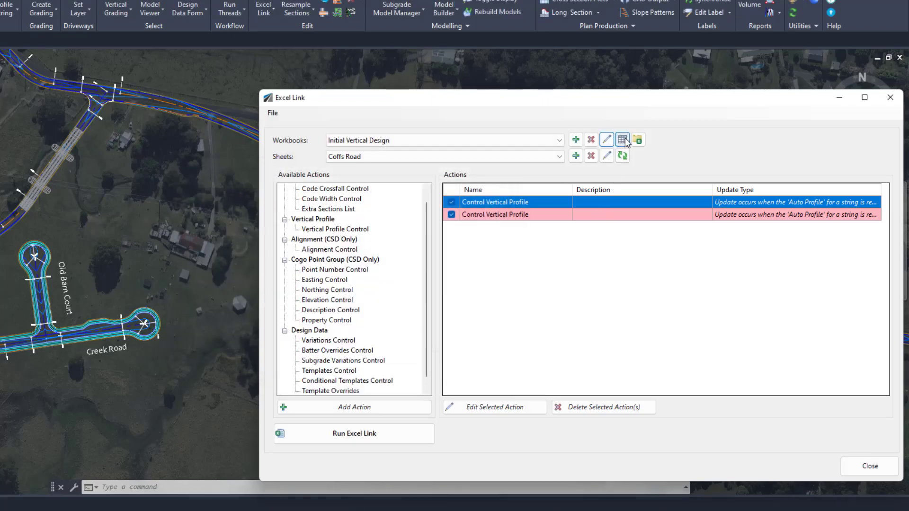
# Open the linked workbook in Excel, compare its Coffs Road and Bell Road sheets, and close it
pyautogui.click(639, 139)
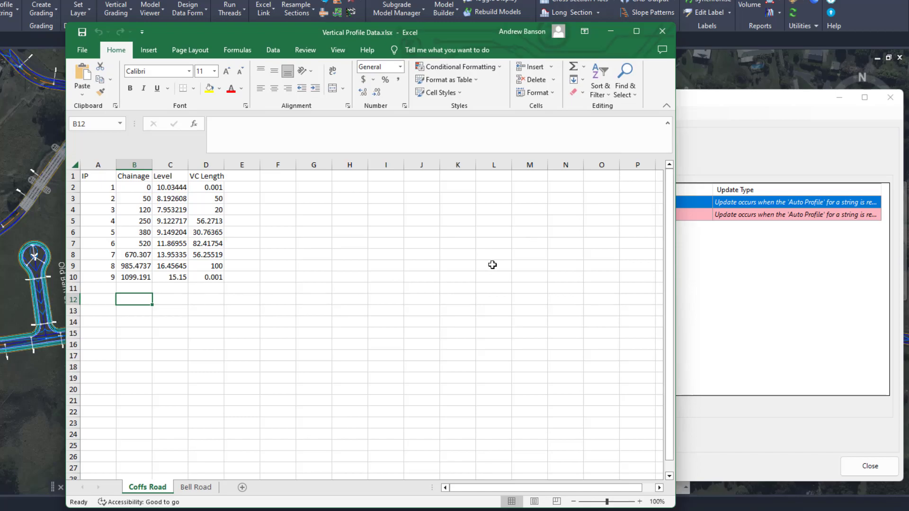
pyautogui.moveTo(357, 30); pyautogui.dragTo(511, 9)
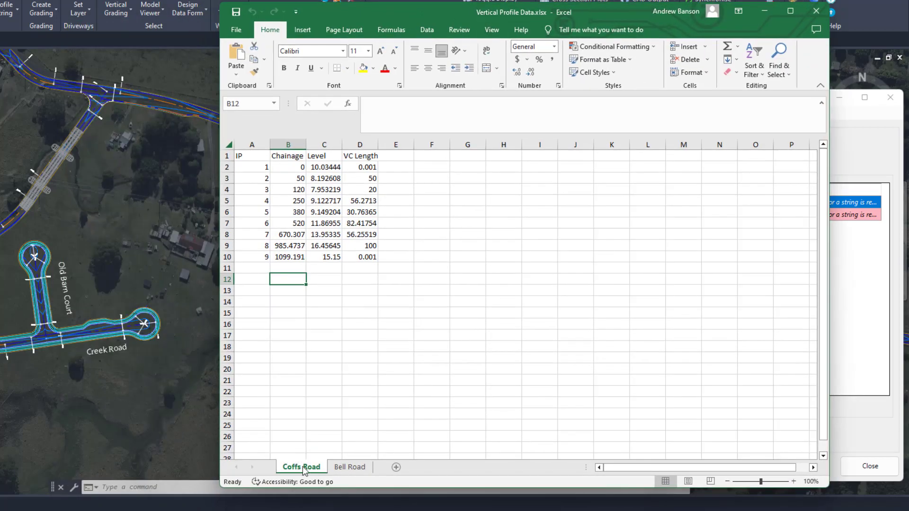
pyautogui.click(350, 467)
pyautogui.click(301, 467)
pyautogui.click(816, 11)
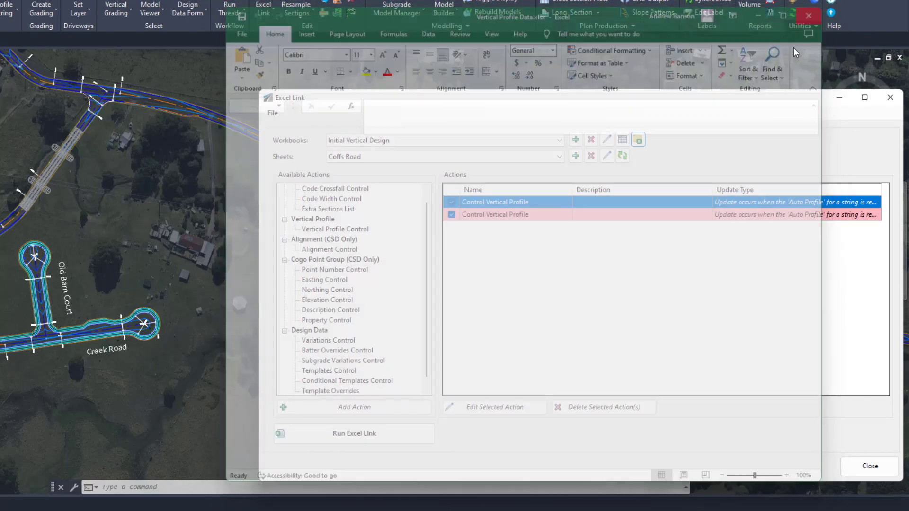
# Open the Coffs Road vertical profile action's properties and check its workbook, sheet, string and chainage range
pyautogui.scroll(1, 396, 244)
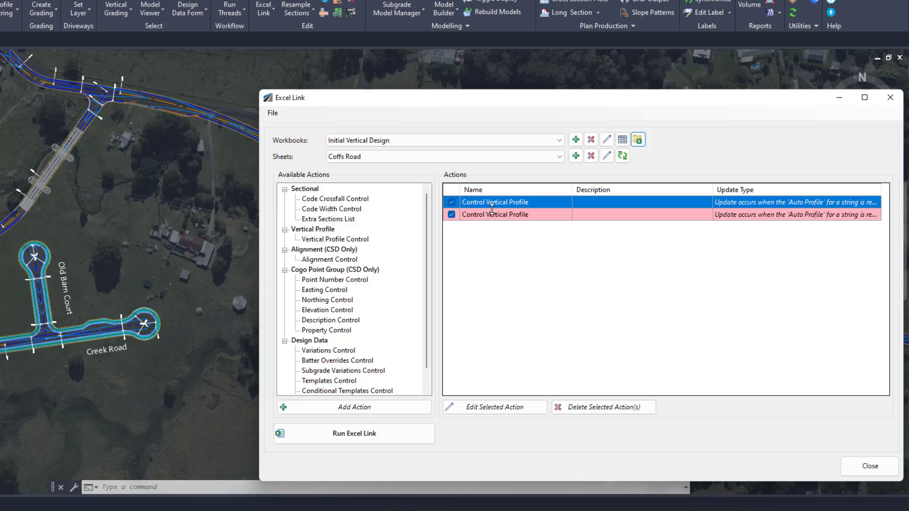
pyautogui.click(324, 241)
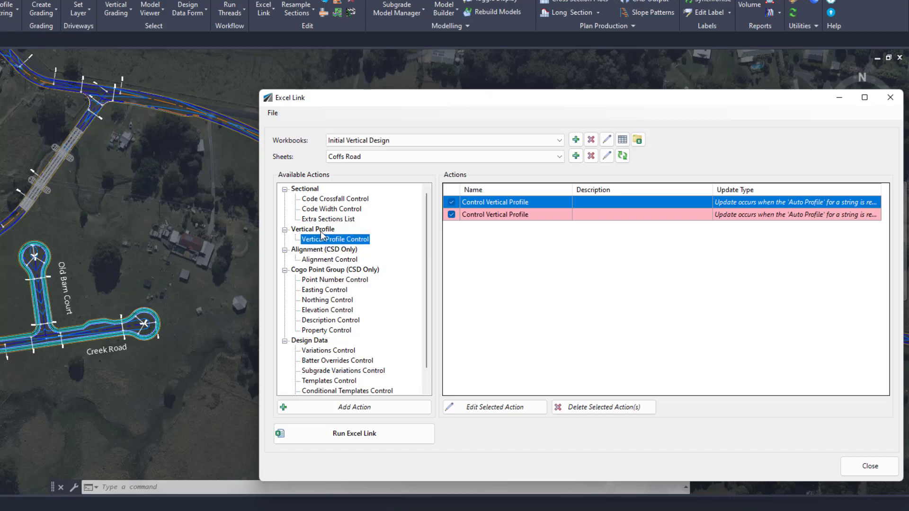
pyautogui.doubleClick(474, 203)
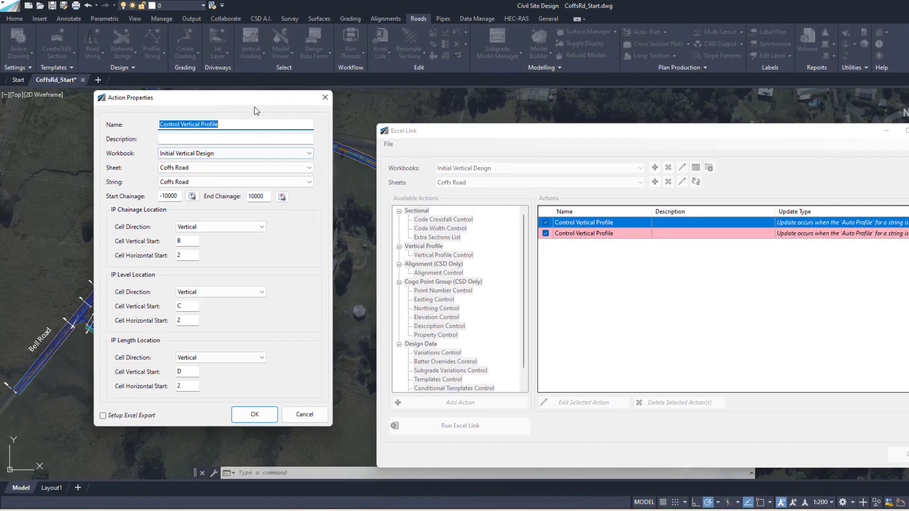
pyautogui.moveTo(254, 108); pyautogui.dragTo(486, 114)
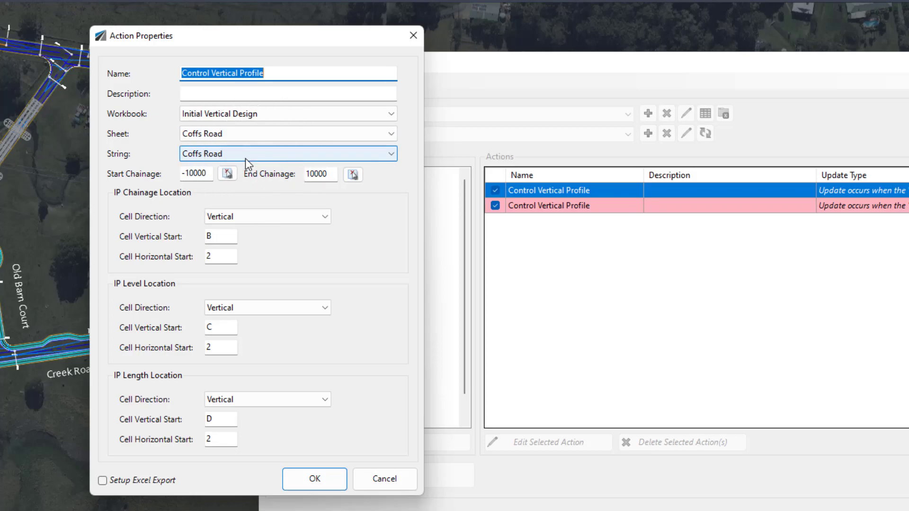
pyautogui.click(332, 172)
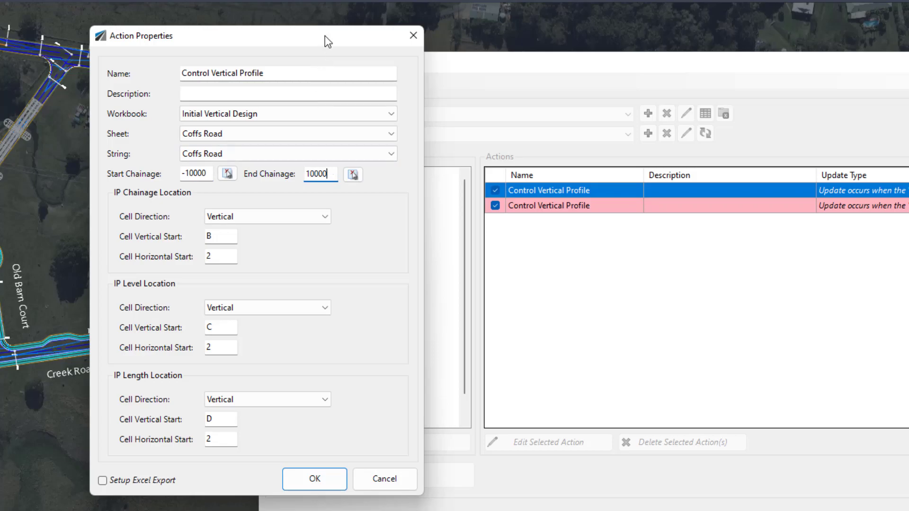
pyautogui.moveTo(324, 37); pyautogui.dragTo(362, 0)
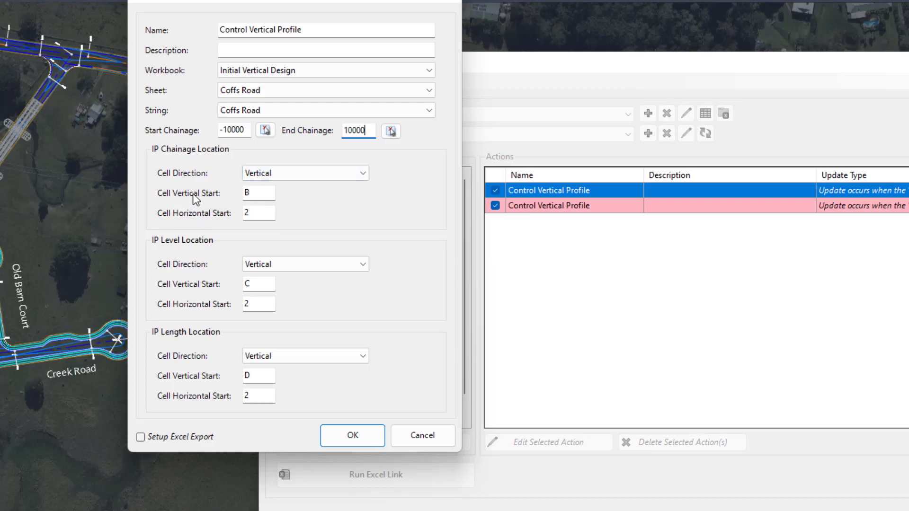
# Check the action's starting cells for IP chainage, level and length, and close its properties without changes
pyautogui.click(257, 192)
pyautogui.click(263, 284)
pyautogui.click(247, 375)
pyautogui.click(260, 302)
pyautogui.click(254, 212)
pyautogui.click(431, 436)
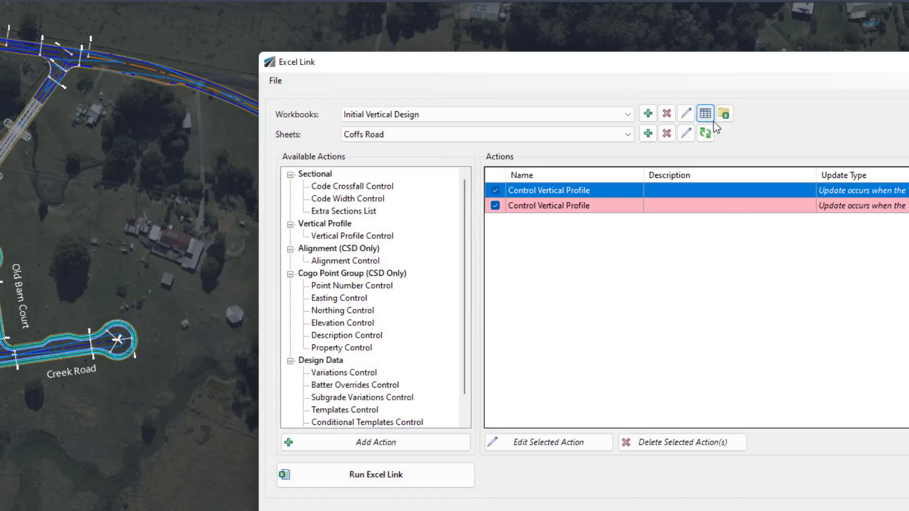
# Open the linked workbook in Excel, examine the Coffs Road sheet's Chainage, Level and VC Length columns, and return to Excel Link
pyautogui.click(725, 115)
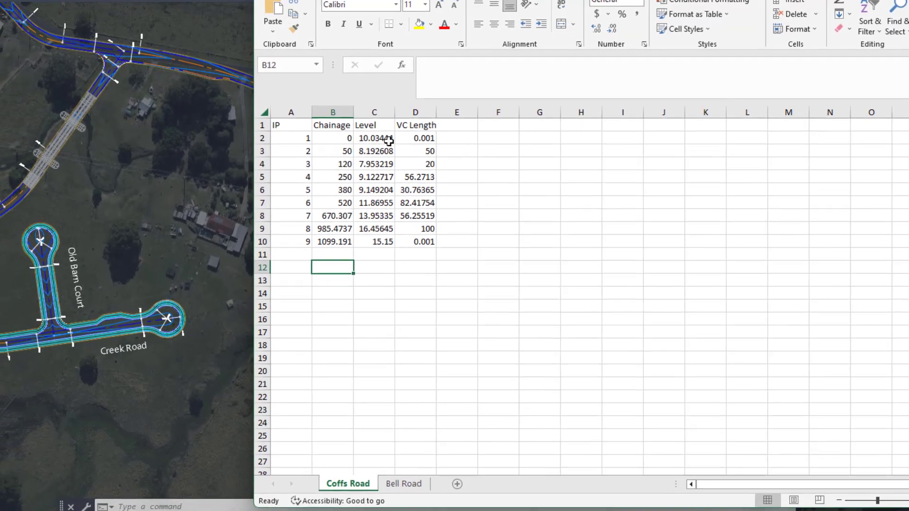
pyautogui.click(333, 124)
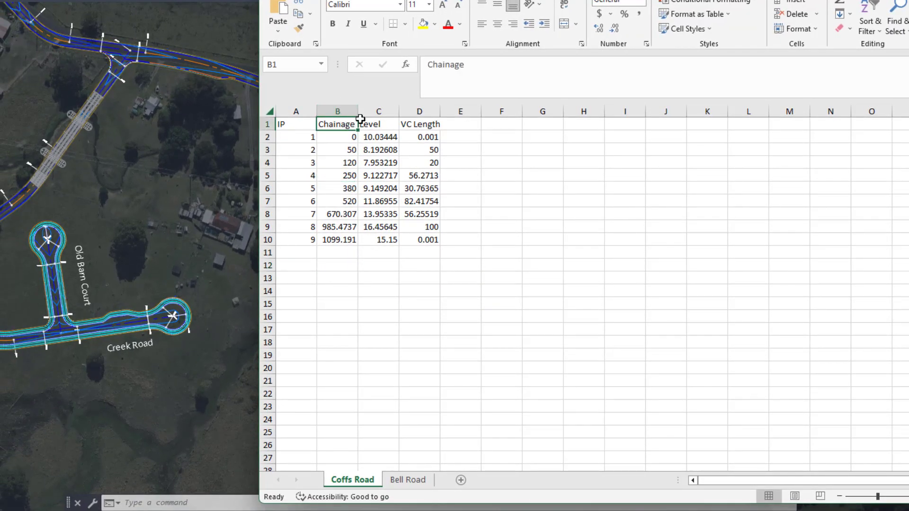
pyautogui.click(379, 124)
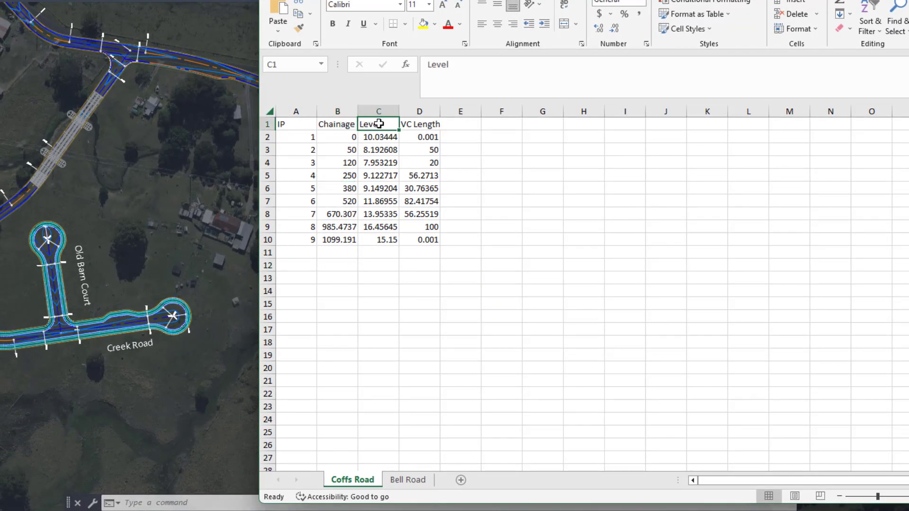
pyautogui.click(419, 122)
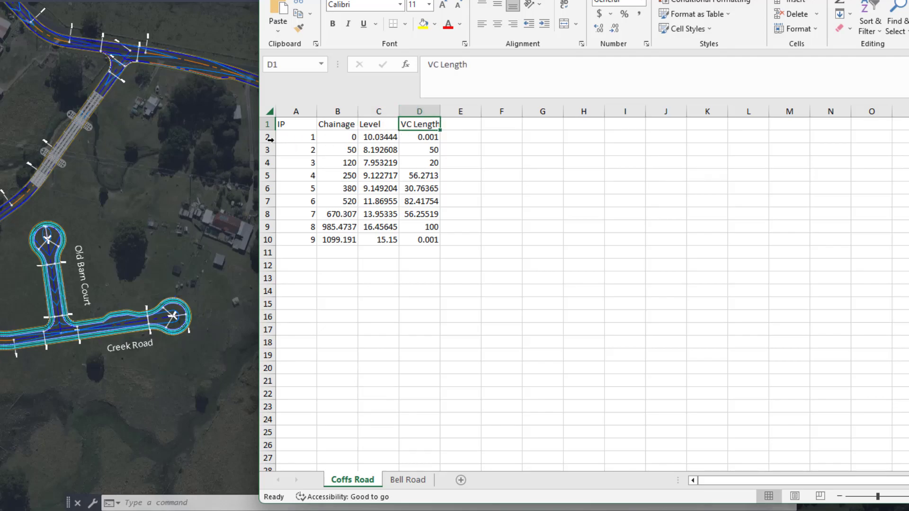
pyautogui.moveTo(289, 135)
pyautogui.mouseDown()
pyautogui.moveTo(420, 137)
pyautogui.moveTo(357, 120)
pyautogui.moveTo(281, 121)
pyautogui.mouseUp()
pyautogui.hotkey('alt', 'Tab')
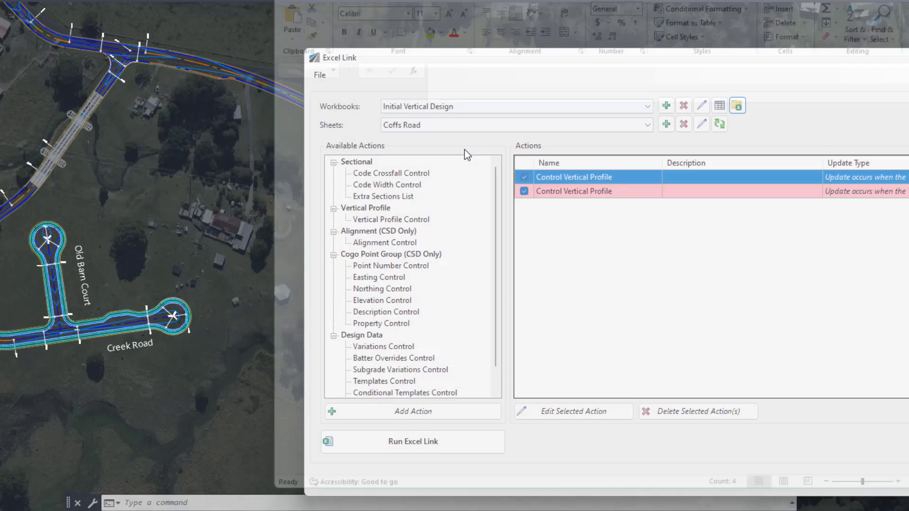
# Compare the first vertical profile action's cell locations with the sheet, close its properties without changes, and select the second action
pyautogui.click(573, 179)
pyautogui.doubleClick(573, 178)
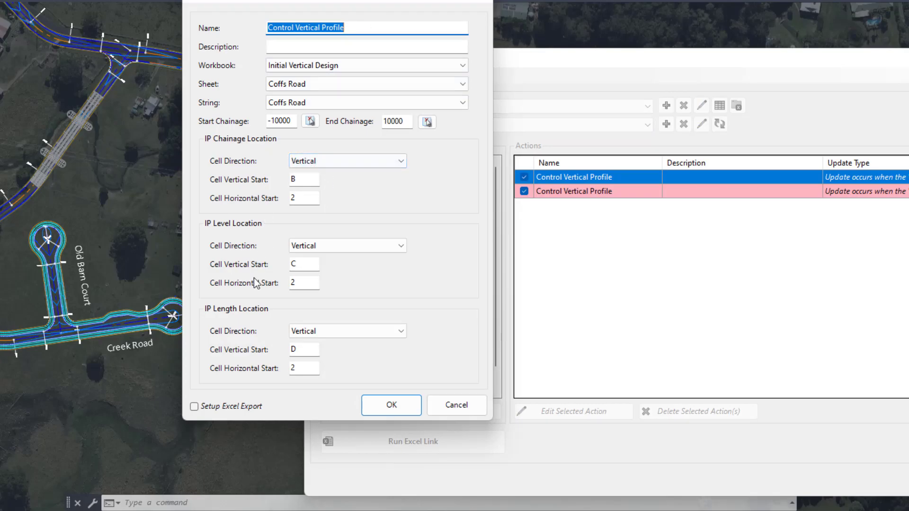
pyautogui.click(463, 410)
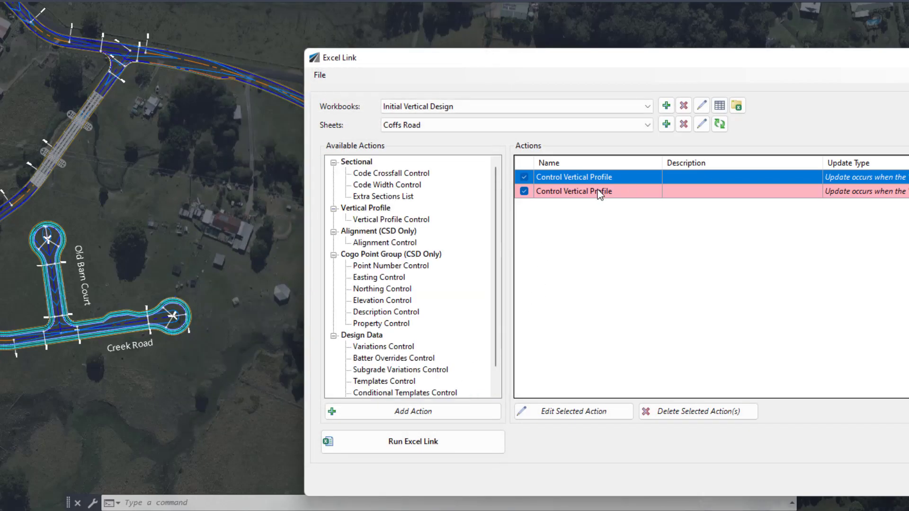
pyautogui.click(568, 192)
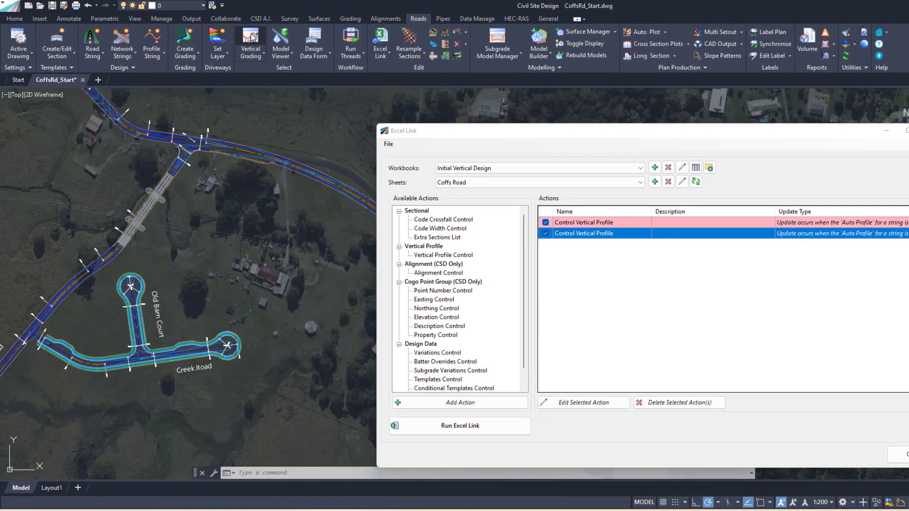
# Open the Coffs Road vertical grading window and run Excel Link to update the profile from the workbook
pyautogui.click(250, 39)
pyautogui.click(314, 178)
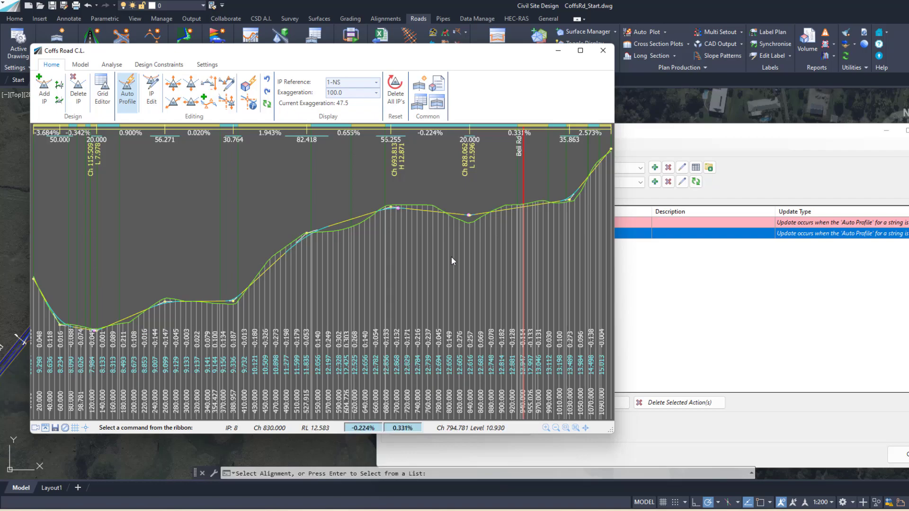
pyautogui.moveTo(689, 135); pyautogui.dragTo(756, 122)
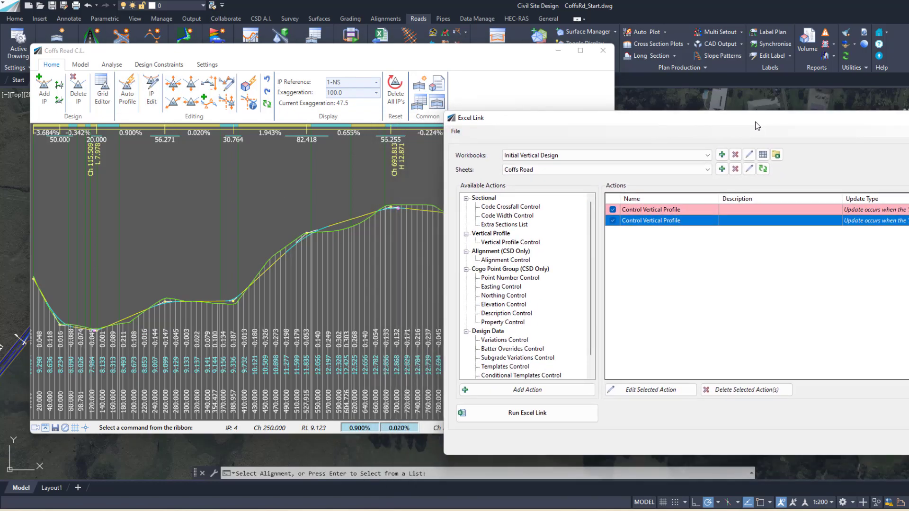
pyautogui.click(547, 420)
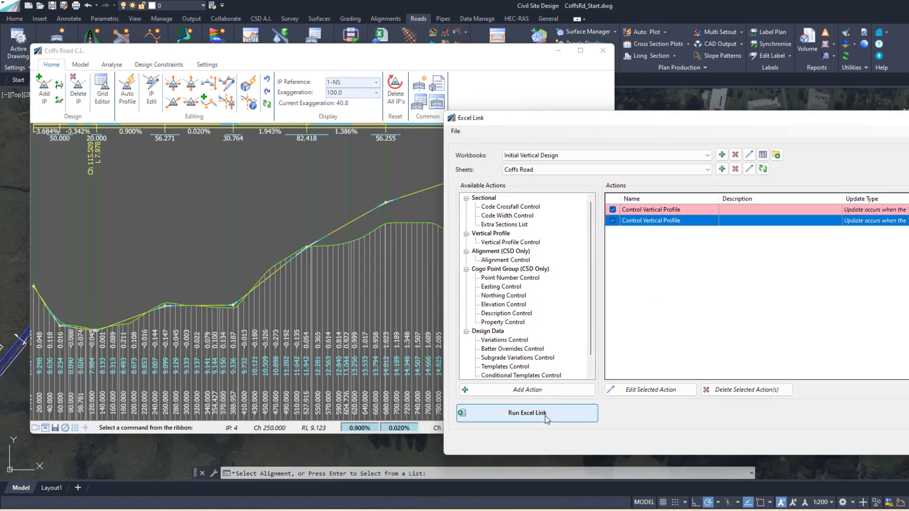
# Arrange the Coffs Road profile beside Excel Link and open the Initial Vertical Design workbook in the Spreadsheet Editor
pyautogui.moveTo(434, 50); pyautogui.dragTo(354, 55)
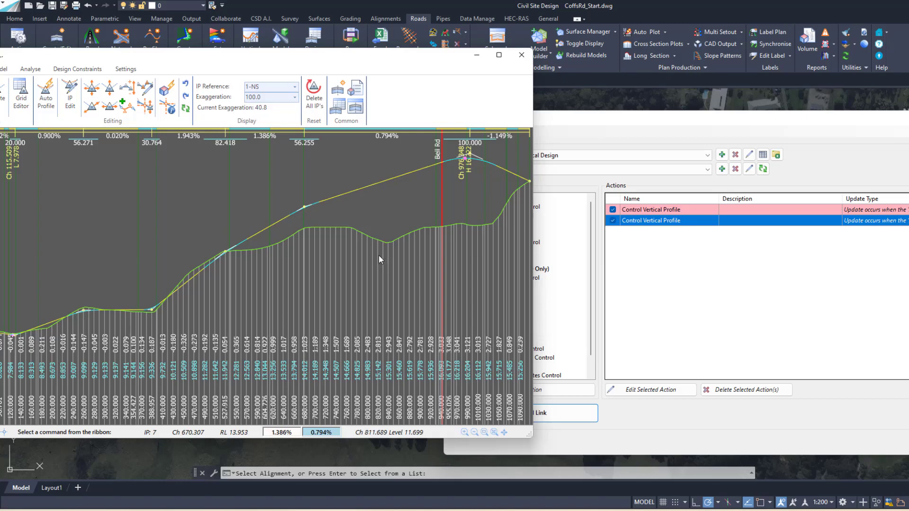
pyautogui.moveTo(357, 58); pyautogui.dragTo(263, 72)
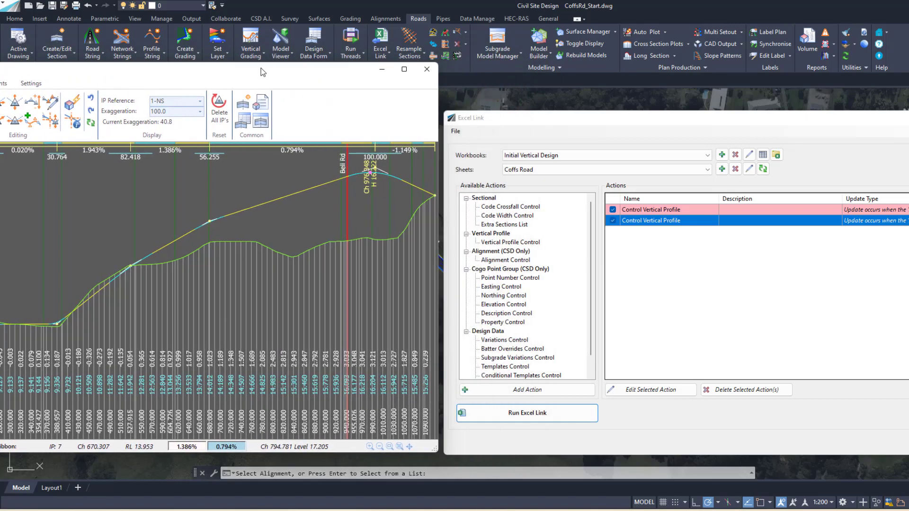
pyautogui.moveTo(693, 122); pyautogui.dragTo(694, 110)
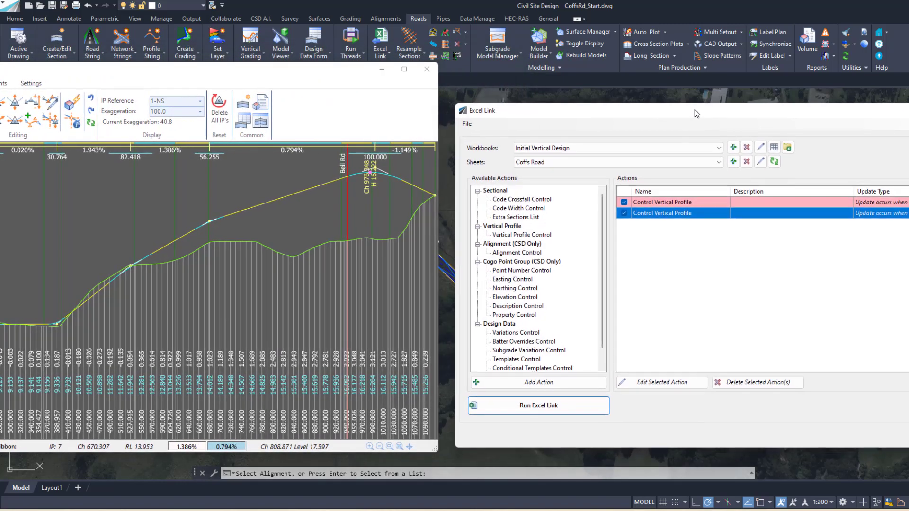
pyautogui.click(764, 142)
pyautogui.moveTo(542, 185); pyautogui.dragTo(658, 187)
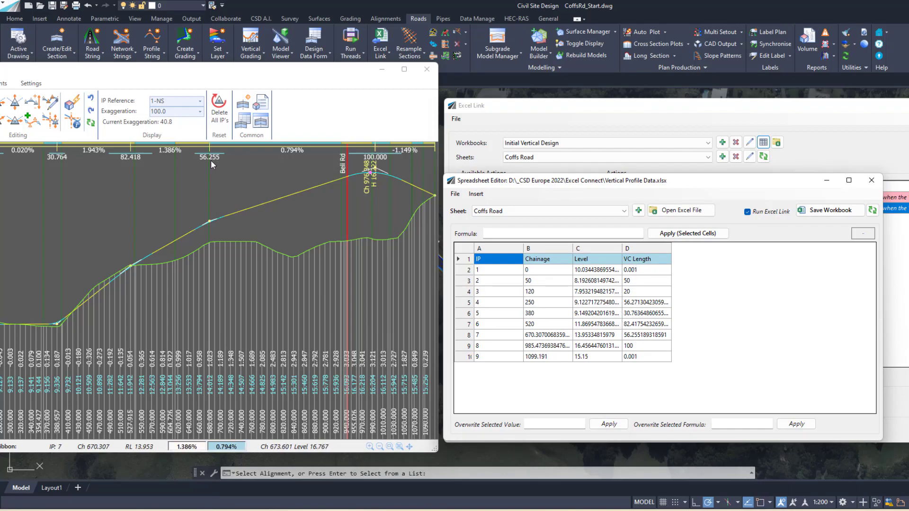
# Set the VC Length of Coffs Road IP 7 to 150 and save the workbook with Run Excel Link enabled
pyautogui.click(647, 337)
pyautogui.moveTo(670, 336); pyautogui.dragTo(617, 336)
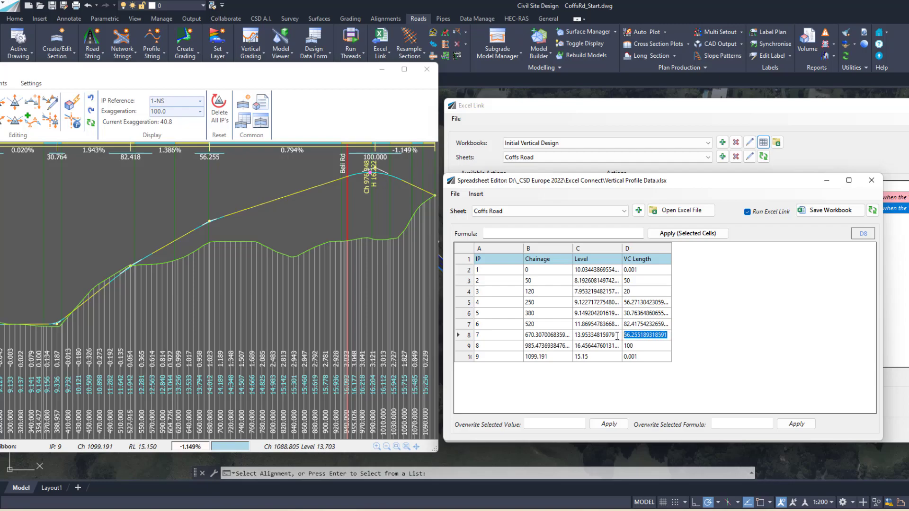
pyautogui.write('150')
pyautogui.press('Return')
pyautogui.click(631, 337)
pyautogui.click(822, 212)
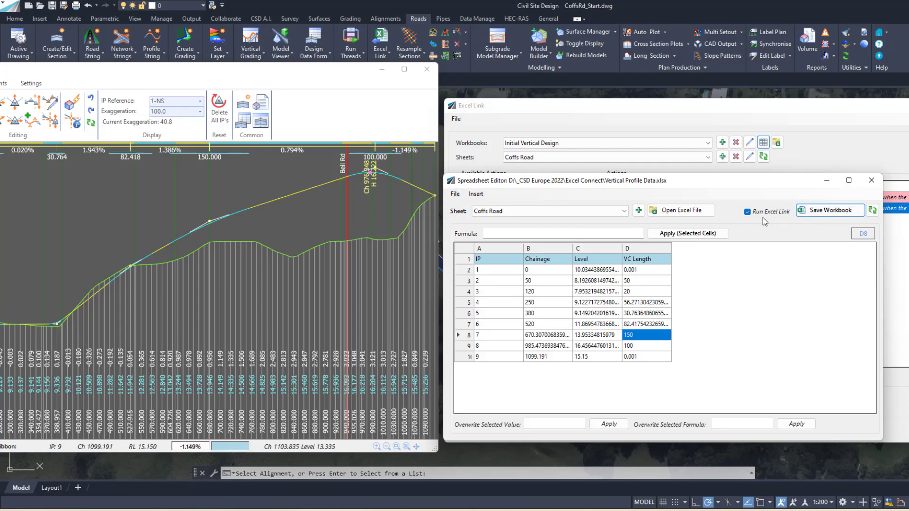
# Move the Spreadsheet Editor clear of the Excel Link actions and refresh the Coffs Road profile display and Auto Profile
pyautogui.moveTo(762, 182); pyautogui.dragTo(715, 291)
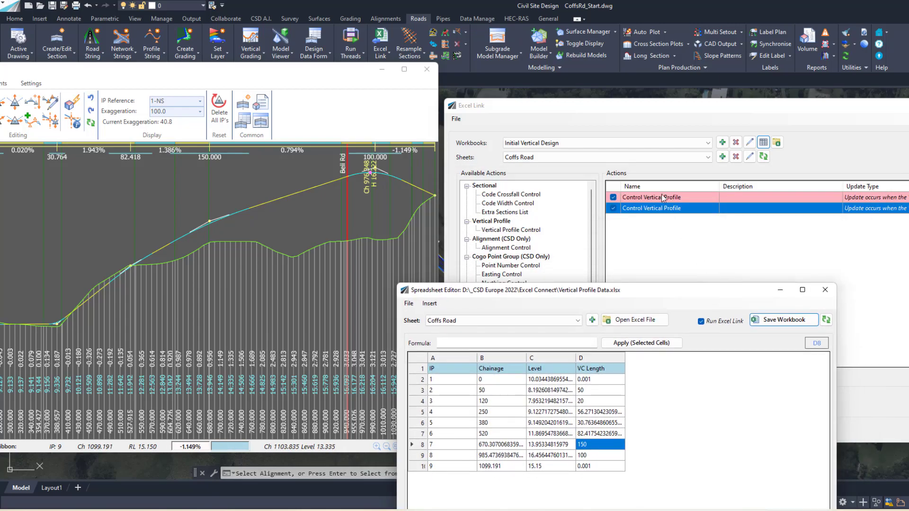
pyautogui.click(610, 108)
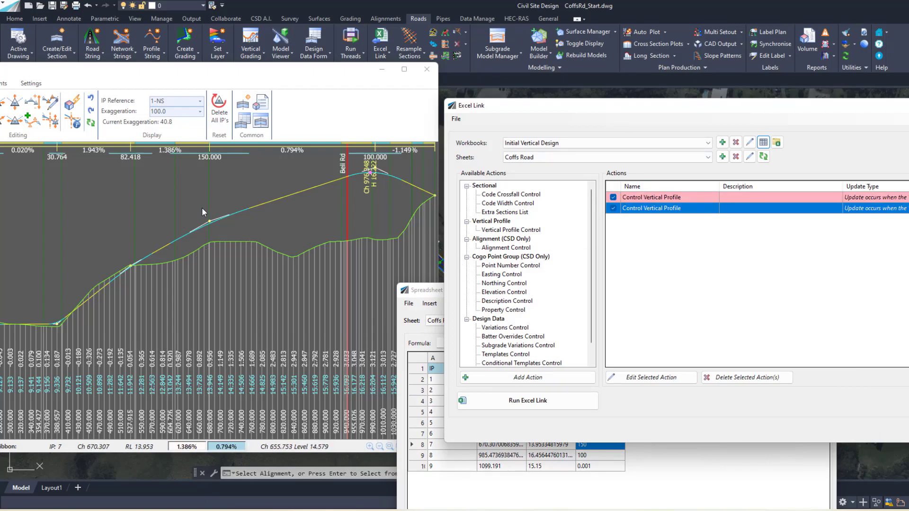
pyautogui.moveTo(243, 71); pyautogui.dragTo(299, 72)
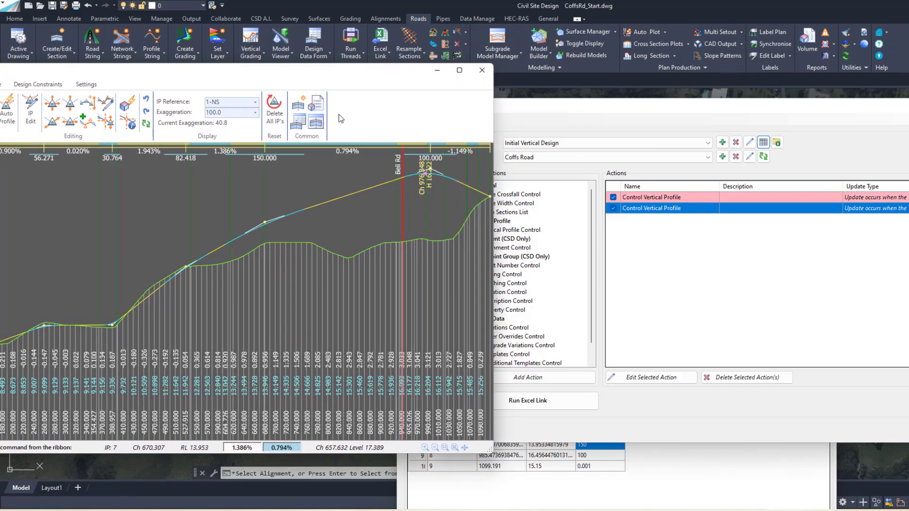
pyautogui.click(147, 124)
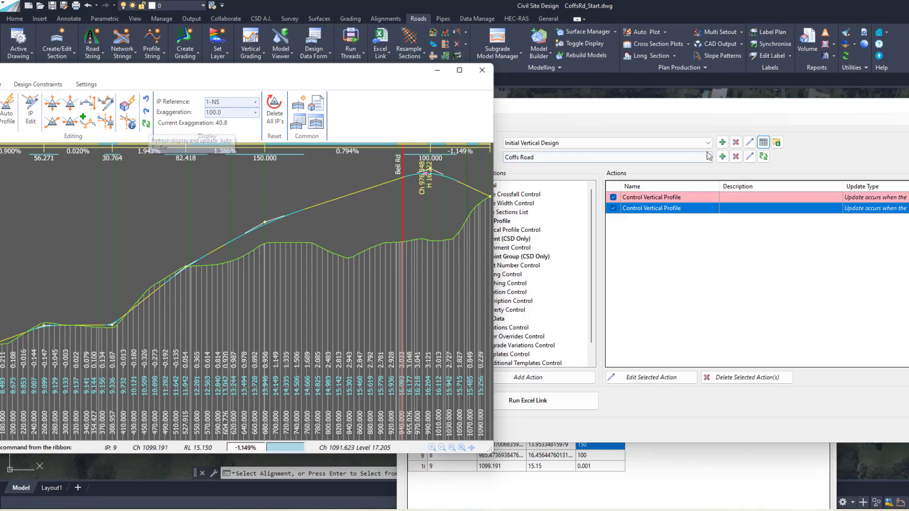
# Move the Excel Link window fully into view and resize its action columns so the complete Update Type text is readable
pyautogui.moveTo(740, 111); pyautogui.dragTo(704, 86)
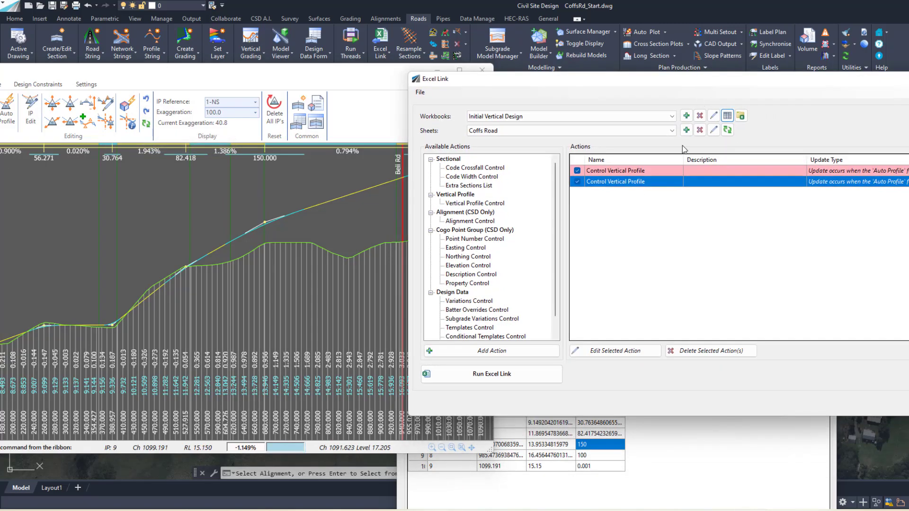
pyautogui.moveTo(707, 83); pyautogui.dragTo(636, 99)
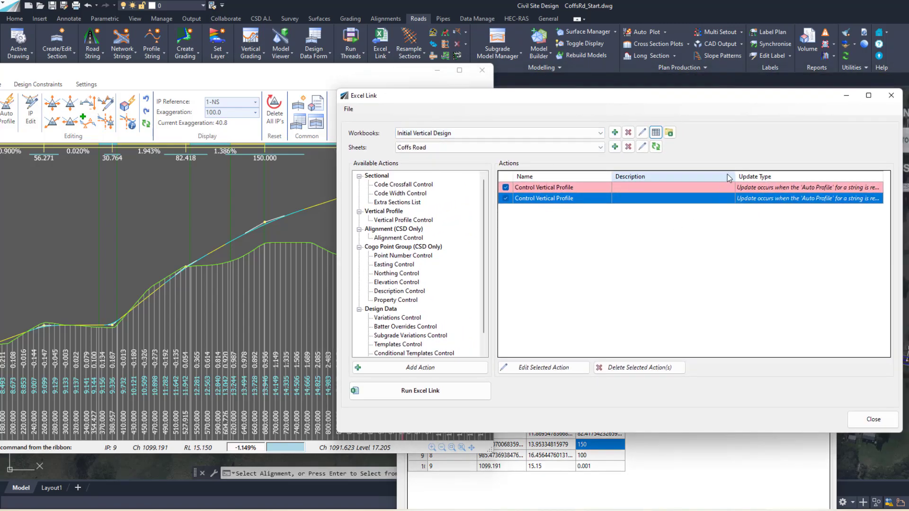
pyautogui.moveTo(734, 177); pyautogui.dragTo(696, 177)
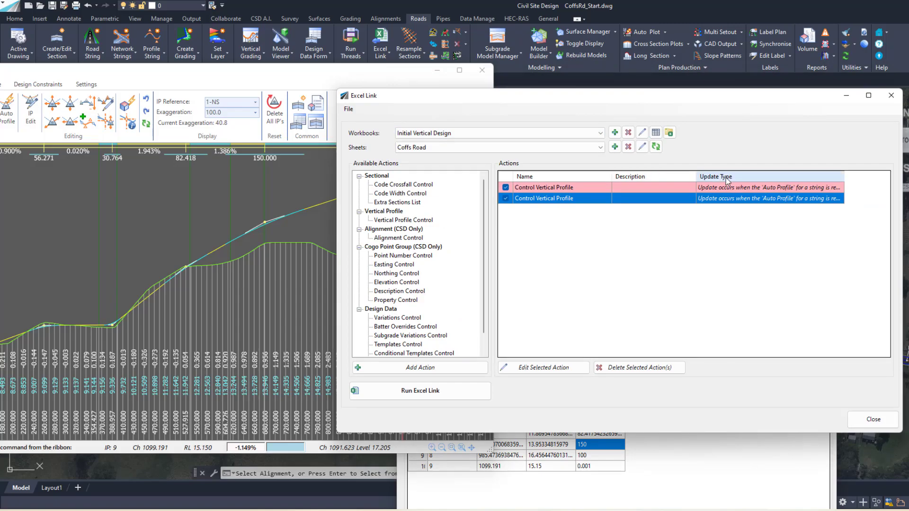
pyautogui.moveTo(844, 176); pyautogui.dragTo(874, 175)
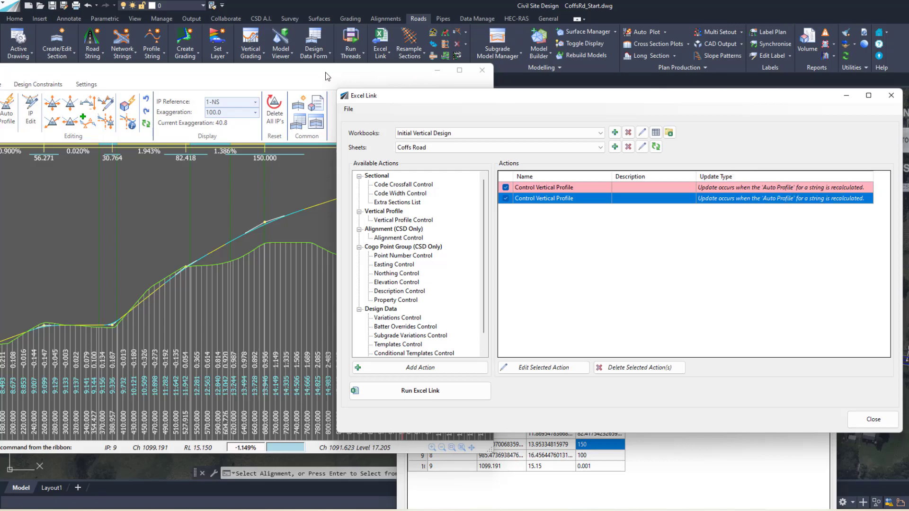
# Arrange the Coffs Road profile and the Spreadsheet Editor so the profile and its VC Length data are visible together
pyautogui.moveTo(328, 71); pyautogui.dragTo(362, 64)
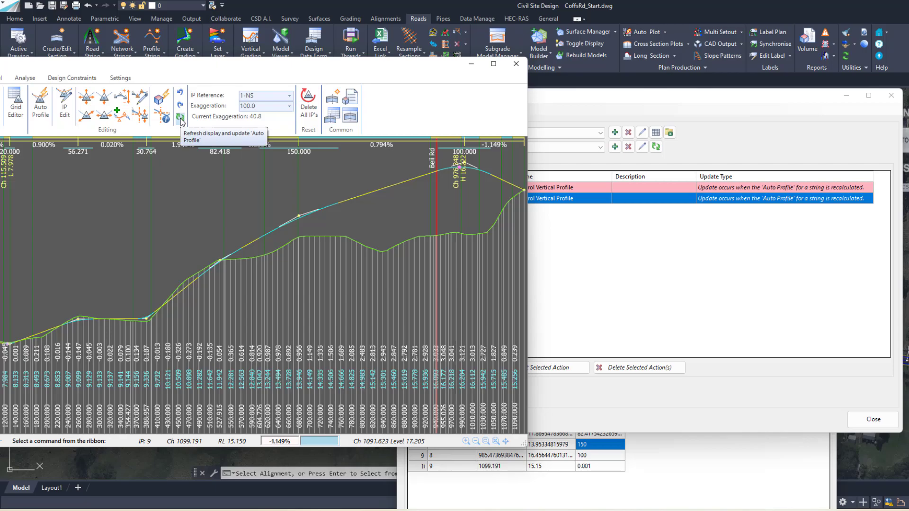
pyautogui.click(718, 460)
pyautogui.moveTo(525, 297); pyautogui.dragTo(540, 239)
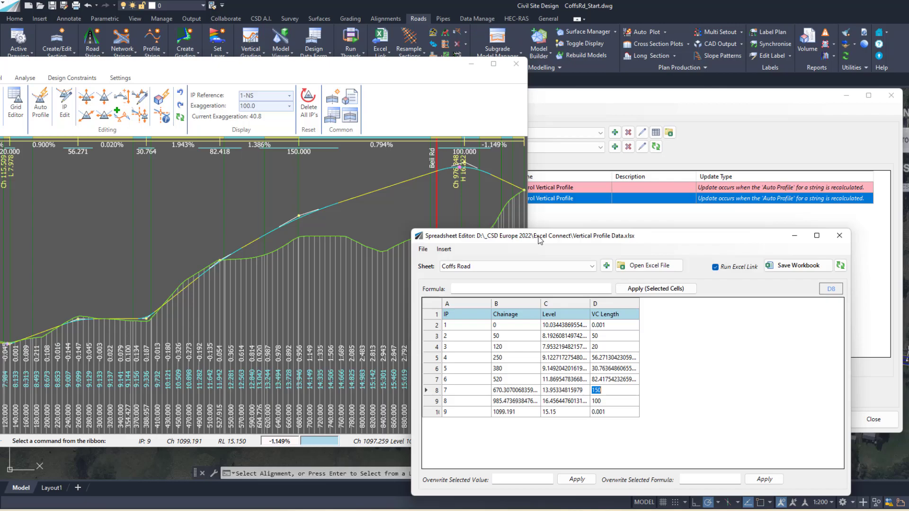
pyautogui.moveTo(224, 64); pyautogui.dragTo(237, 61)
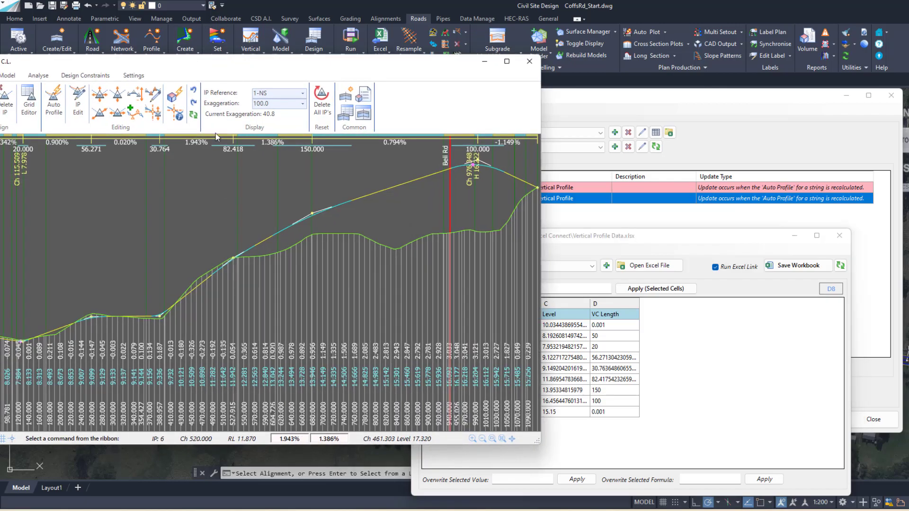
# Open the Vertical Profile Data workbook in Excel, review the Coffs Road IP rows, and close it
pyautogui.click(669, 133)
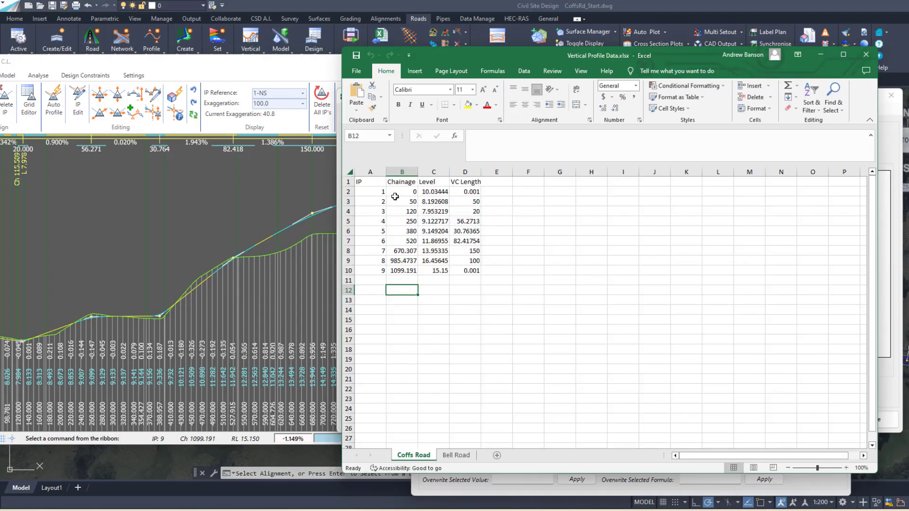
pyautogui.moveTo(397, 192); pyautogui.dragTo(352, 194)
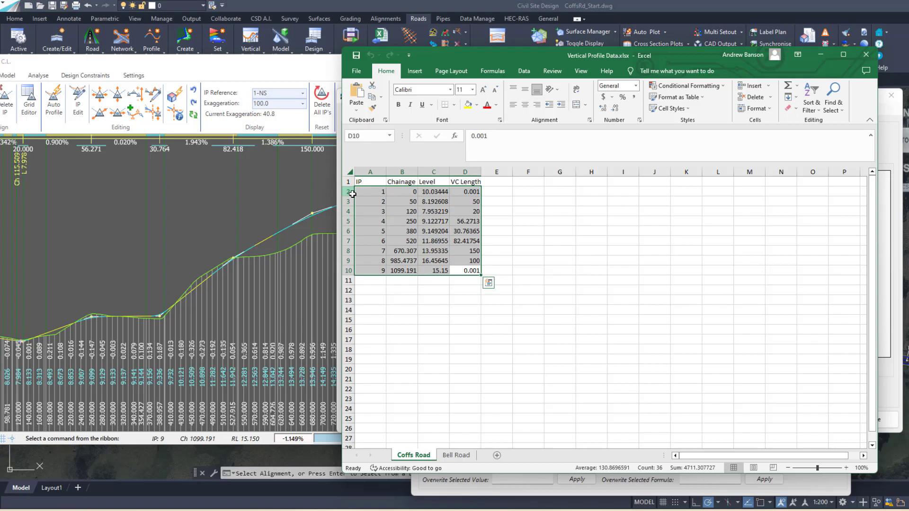
pyautogui.click(872, 57)
pyautogui.click(331, 68)
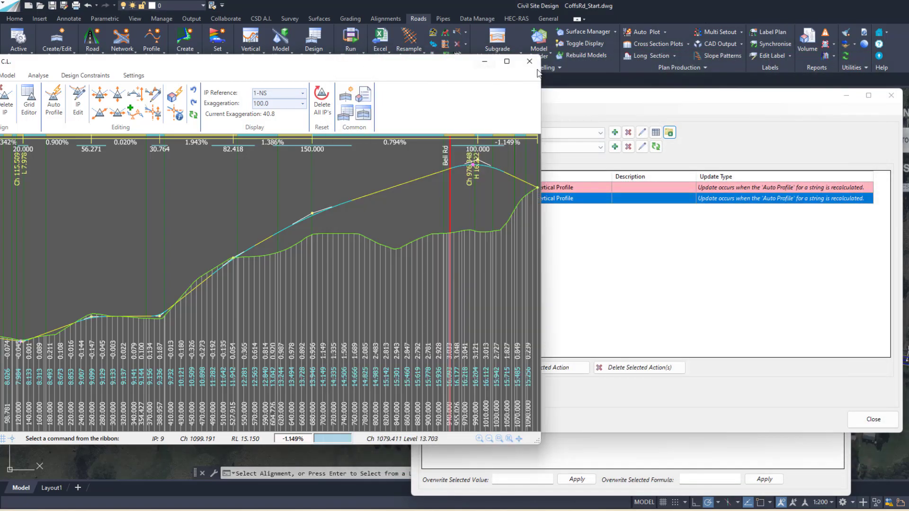
# Close the Coffs Road vertical profile and Spreadsheet Editor windows, leaving Excel Link open
pyautogui.click(530, 61)
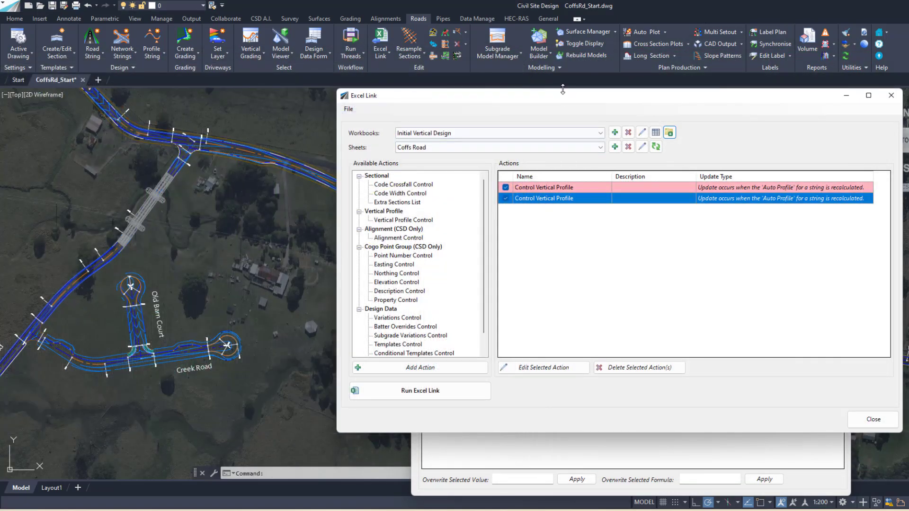
pyautogui.click(596, 443)
pyautogui.click(840, 235)
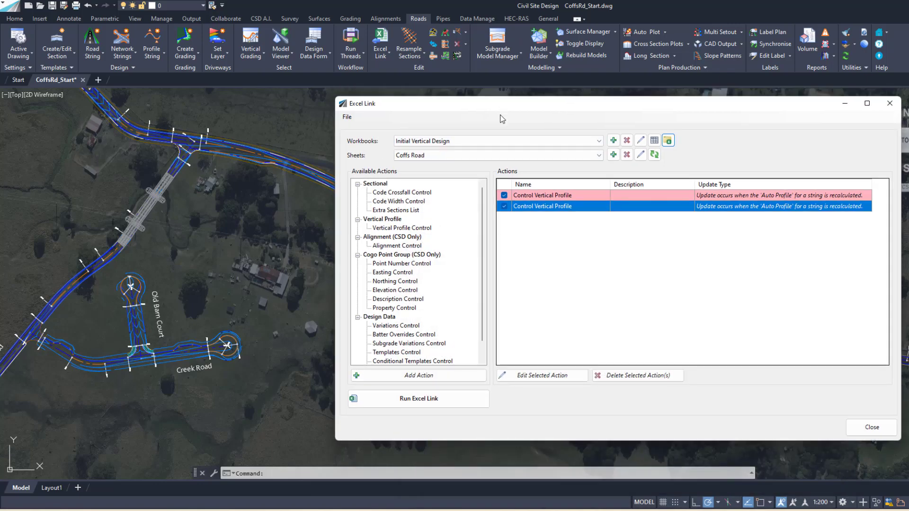
# Delete both Control Vertical Profile actions from Excel Link and confirm the deletion
pyautogui.keyDown('ctrl'); pyautogui.click(537, 204); pyautogui.keyUp('ctrl')
pyautogui.click(630, 382)
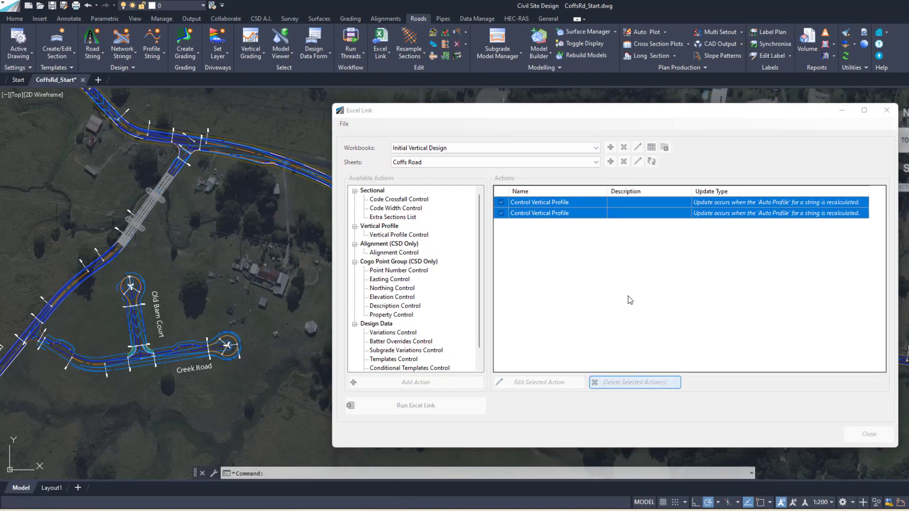
pyautogui.click(620, 297)
# Remove the Coffs Road and Bell Road sheets and the Initial Vertical Design workbook from Excel Link
pyautogui.click(624, 162)
pyautogui.click(612, 295)
pyautogui.click(624, 161)
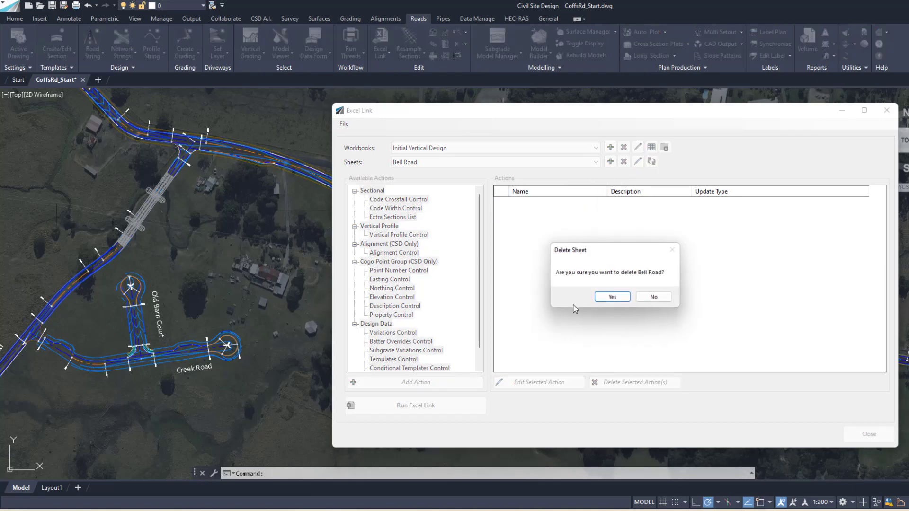
pyautogui.click(598, 298)
pyautogui.click(623, 148)
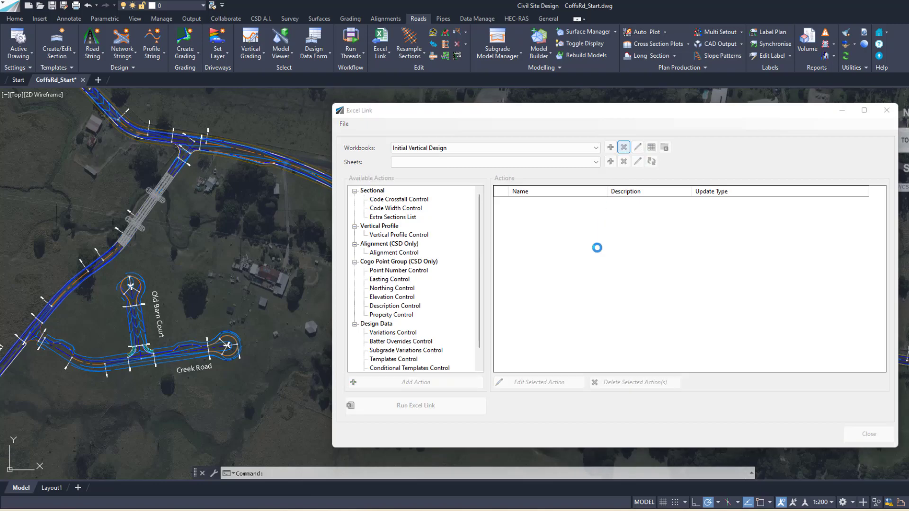
pyautogui.click(610, 297)
pyautogui.moveTo(605, 115)
pyautogui.mouseDown()
pyautogui.moveTo(618, 112)
pyautogui.moveTo(612, 120)
pyautogui.mouseUp()
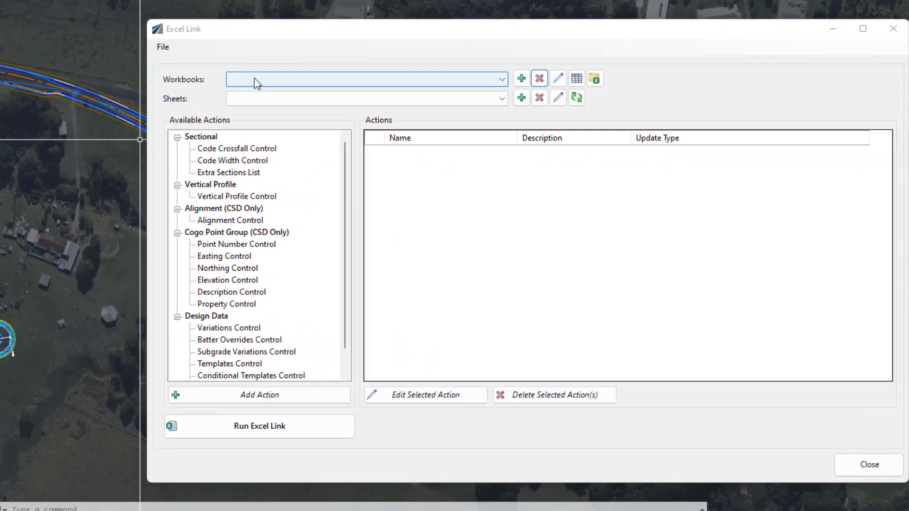
# Add Coffs Road.xlsx from the _CSD Europe 2022\Excel Connect folder to Excel Link as the Coffs Road workbook
pyautogui.click(522, 80)
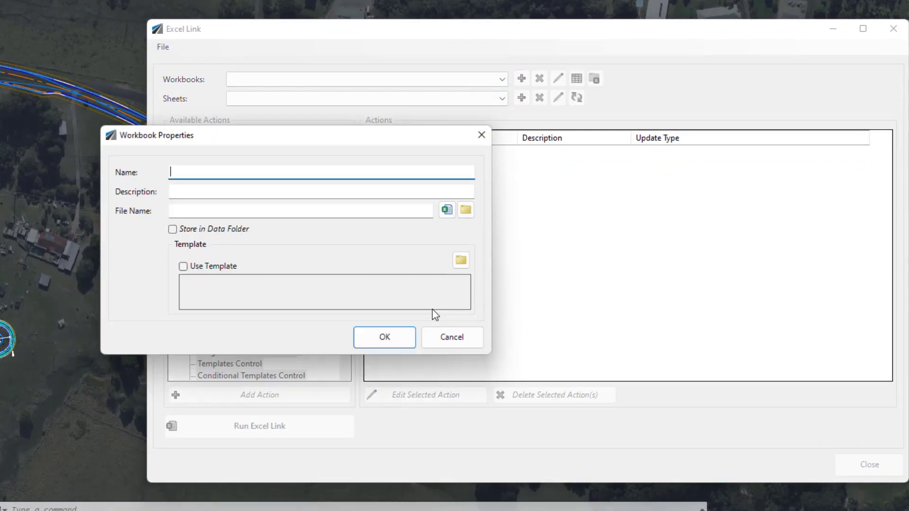
pyautogui.click(468, 213)
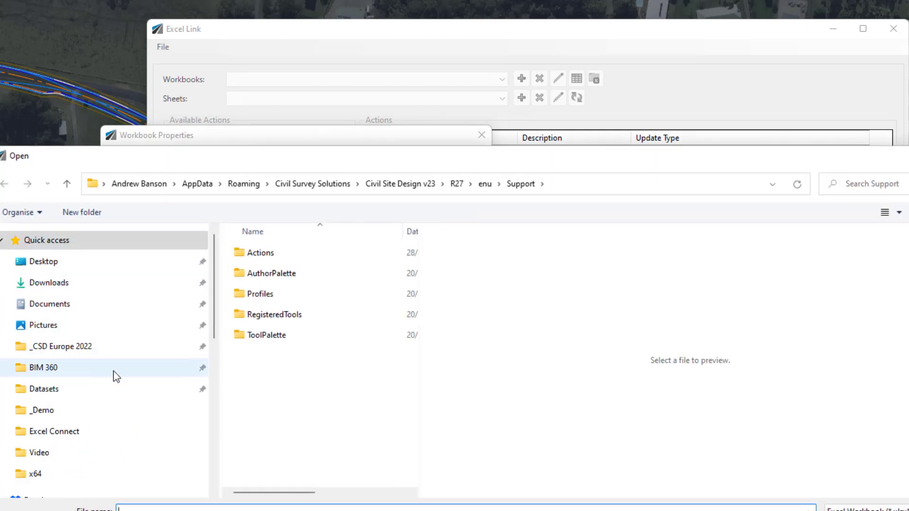
pyautogui.click(109, 348)
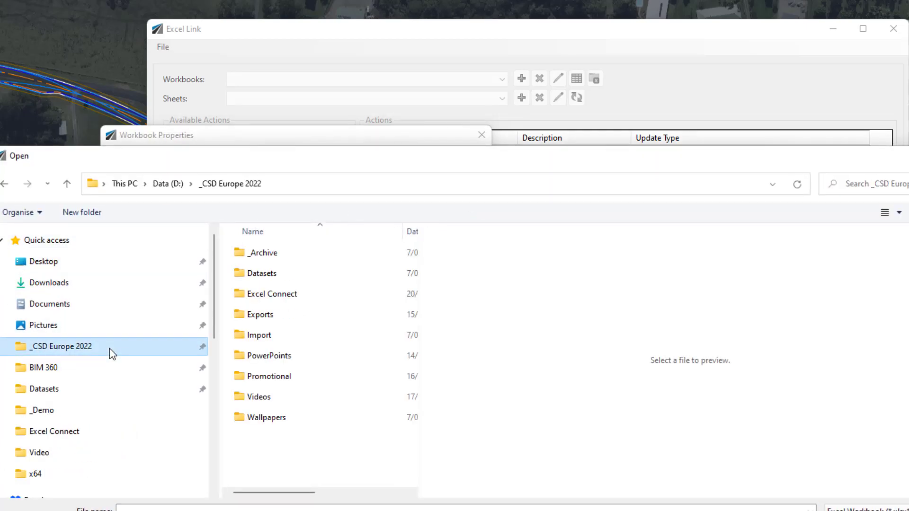
pyautogui.click(285, 294)
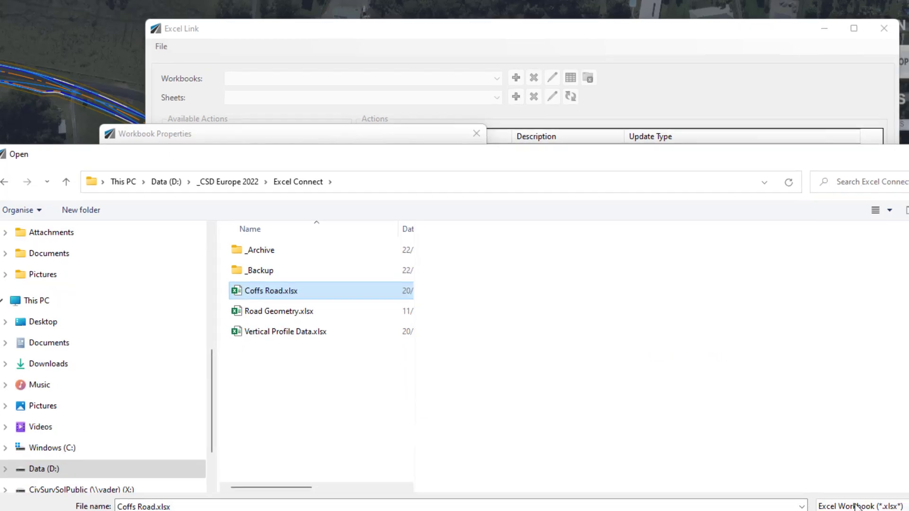
pyautogui.click(807, 500)
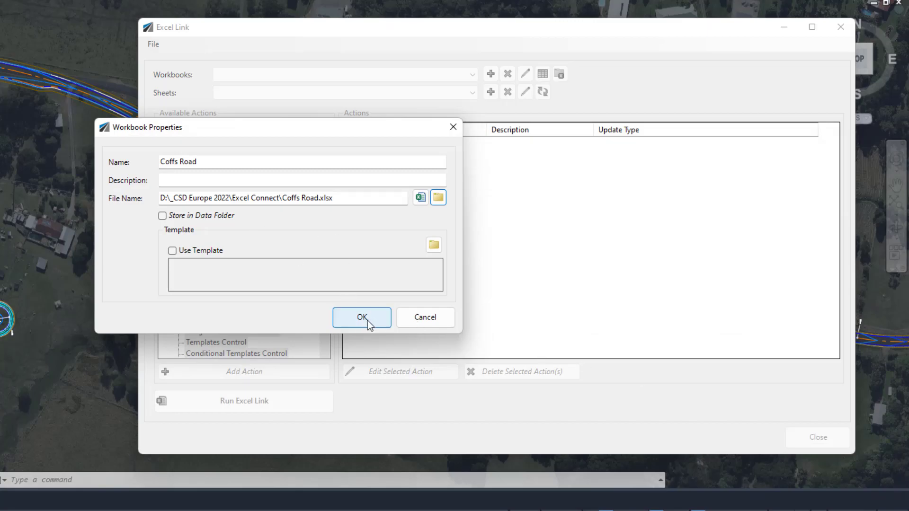
pyautogui.click(362, 317)
# Review the Coffs Road workbook's sheet list and the Alignment Control action's settings without adding the action
pyautogui.moveTo(318, 31); pyautogui.dragTo(317, 7)
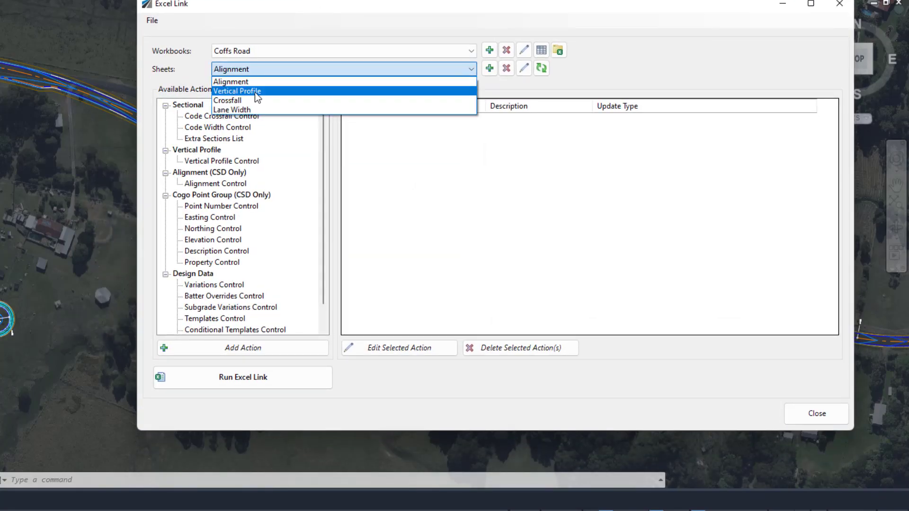
pyautogui.click(427, 192)
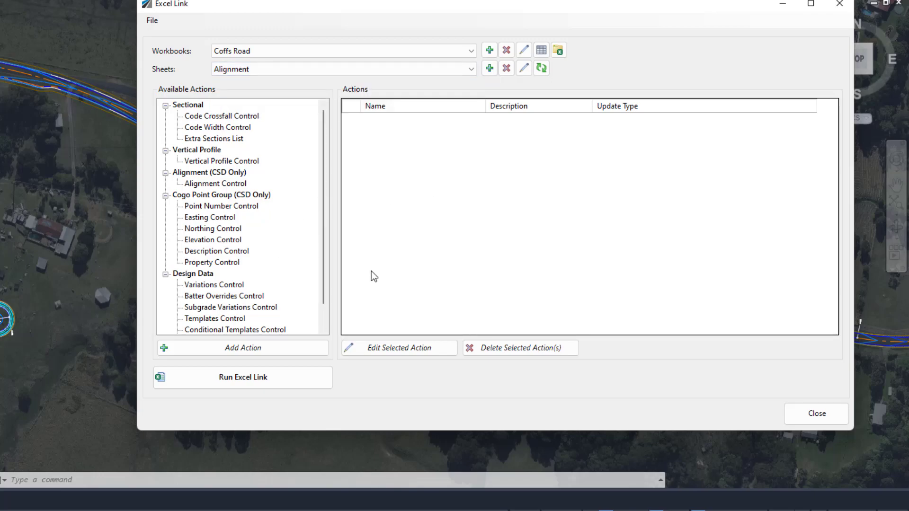
pyautogui.doubleClick(206, 184)
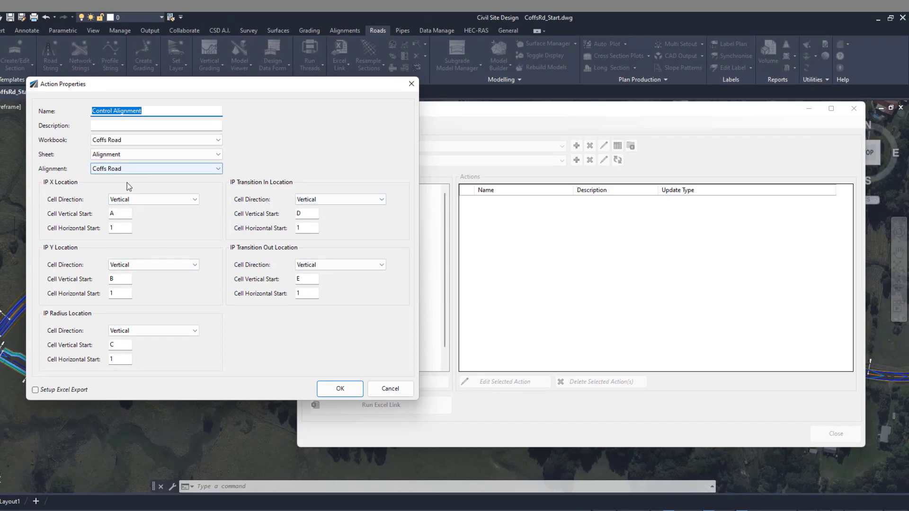
pyautogui.click(392, 389)
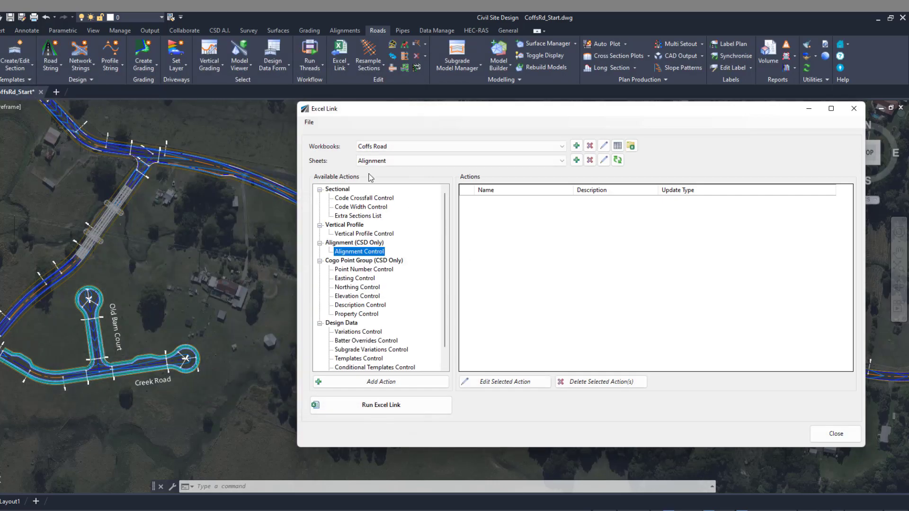
# Import the Coffs Road_Control.ell action list into Excel Link using its saved data without overriding objects
pyautogui.click(309, 123)
pyautogui.click(346, 137)
pyautogui.click(427, 198)
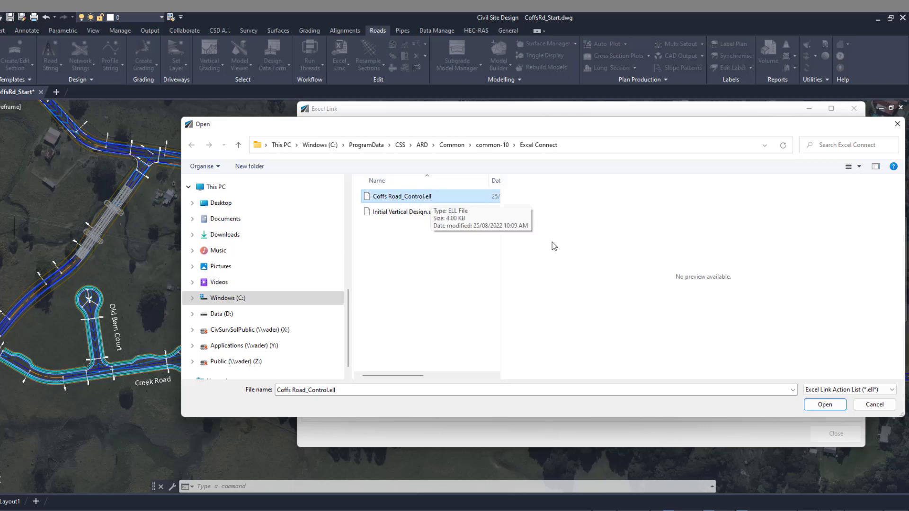
pyautogui.click(825, 404)
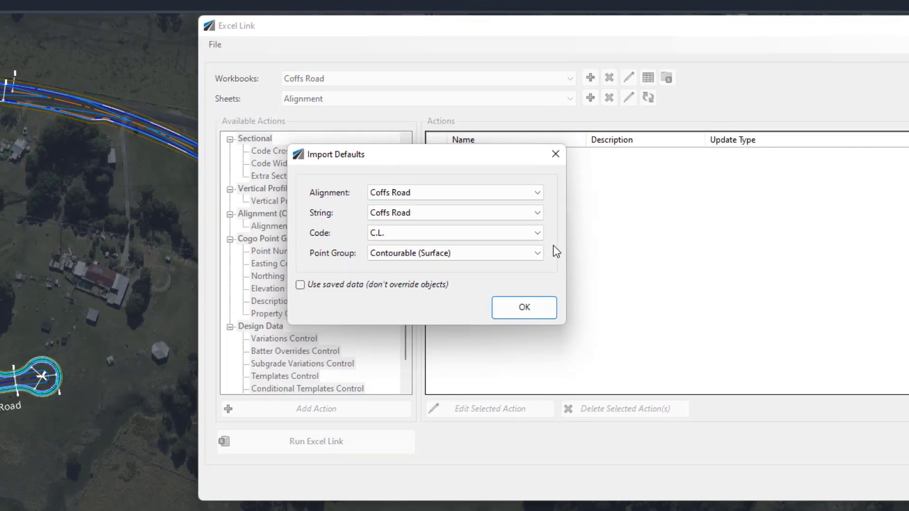
pyautogui.moveTo(386, 162); pyautogui.dragTo(407, 193)
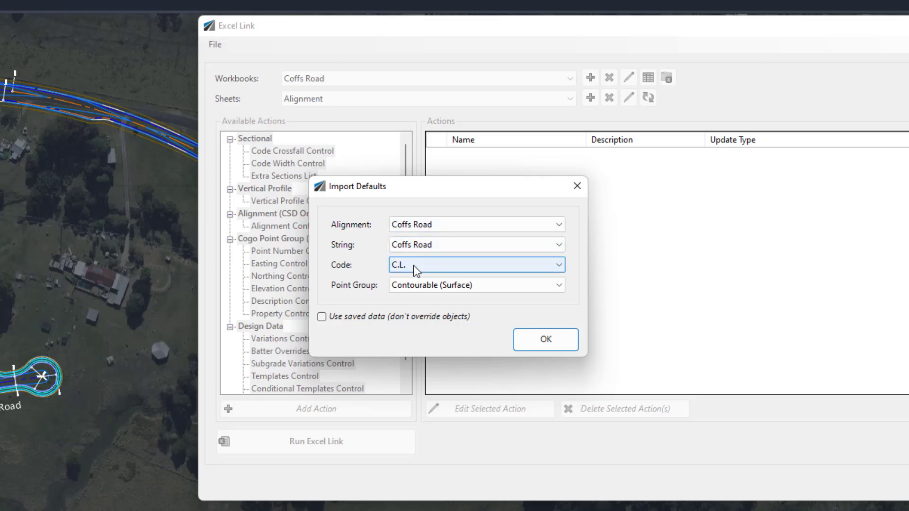
pyautogui.click(362, 320)
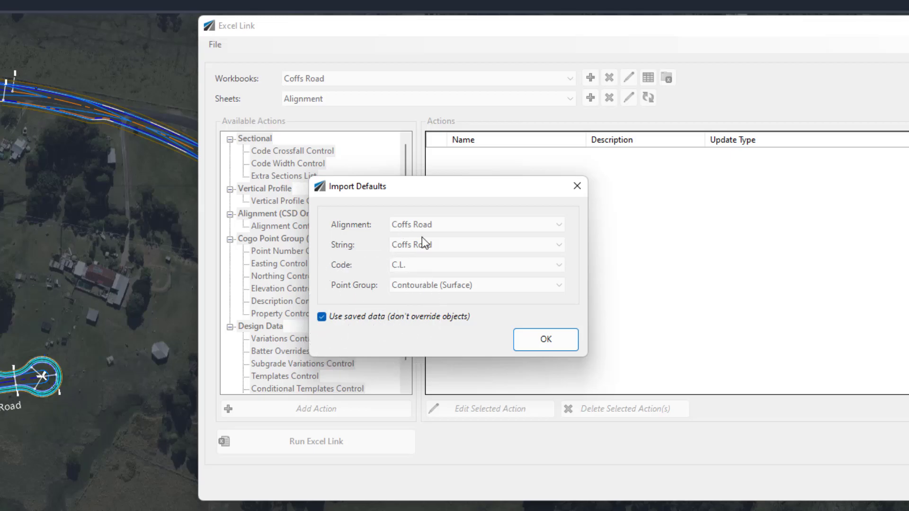
pyautogui.click(535, 340)
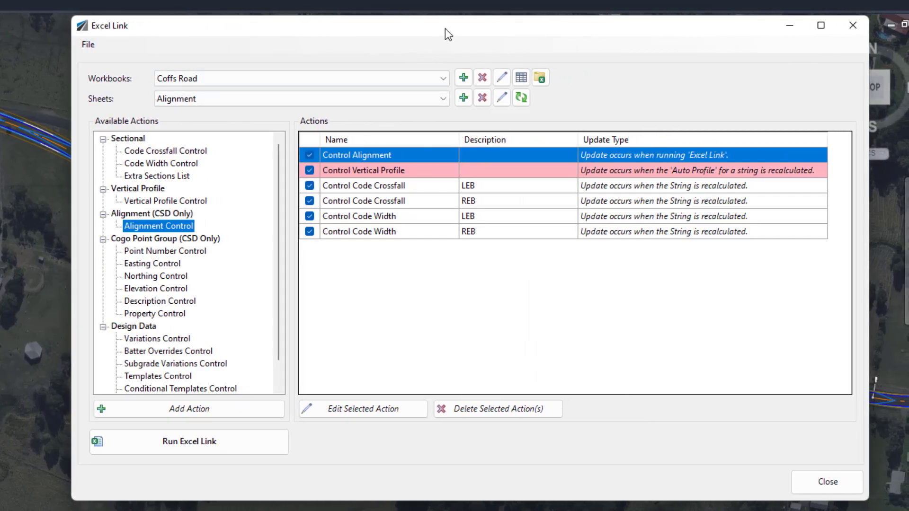
pyautogui.moveTo(446, 28); pyautogui.dragTo(486, 24)
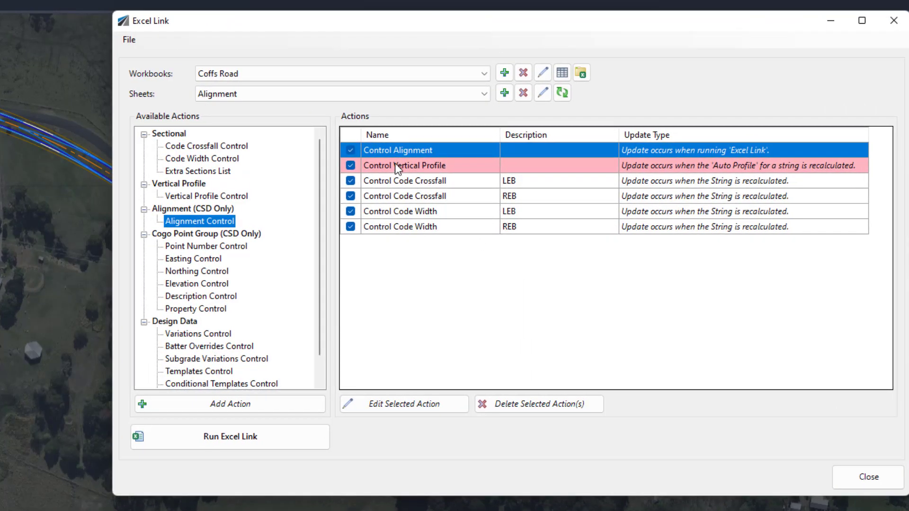
# Check the Control Alignment action's cell locations and disable the Control Vertical Profile action
pyautogui.doubleClick(398, 150)
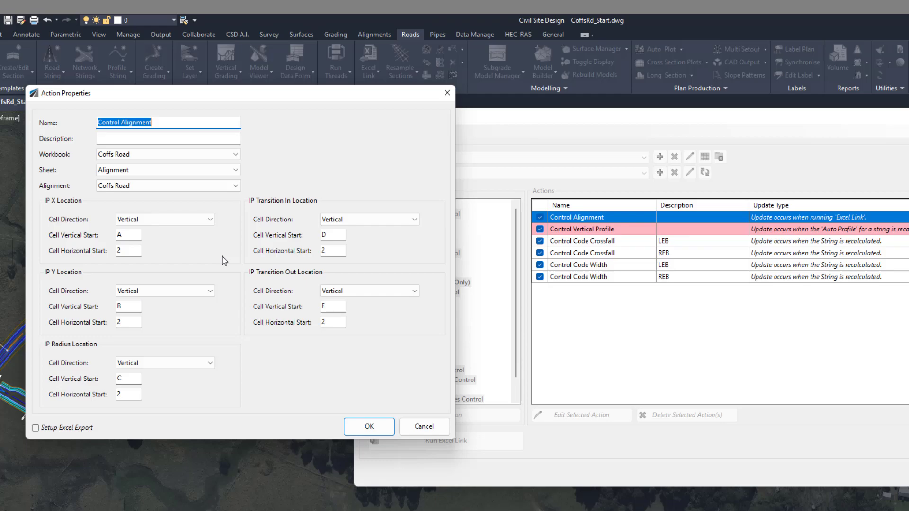
pyautogui.click(423, 426)
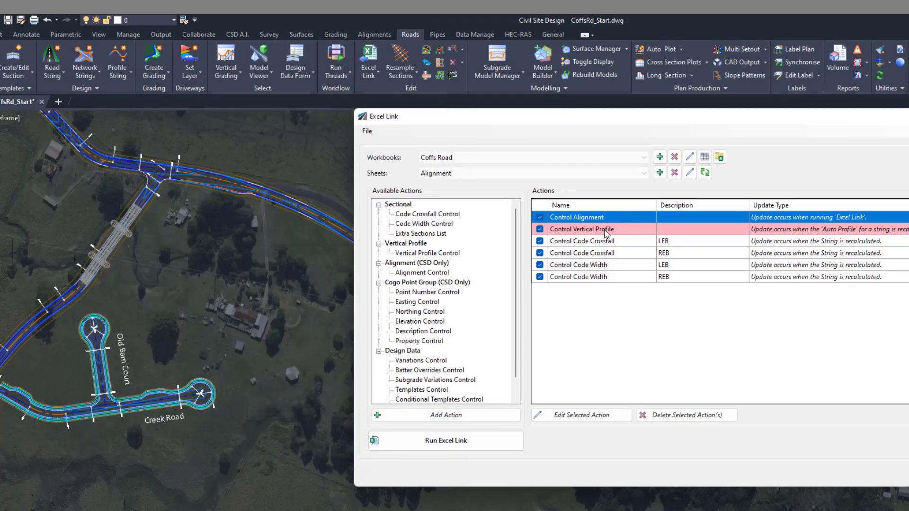
pyautogui.click(599, 232)
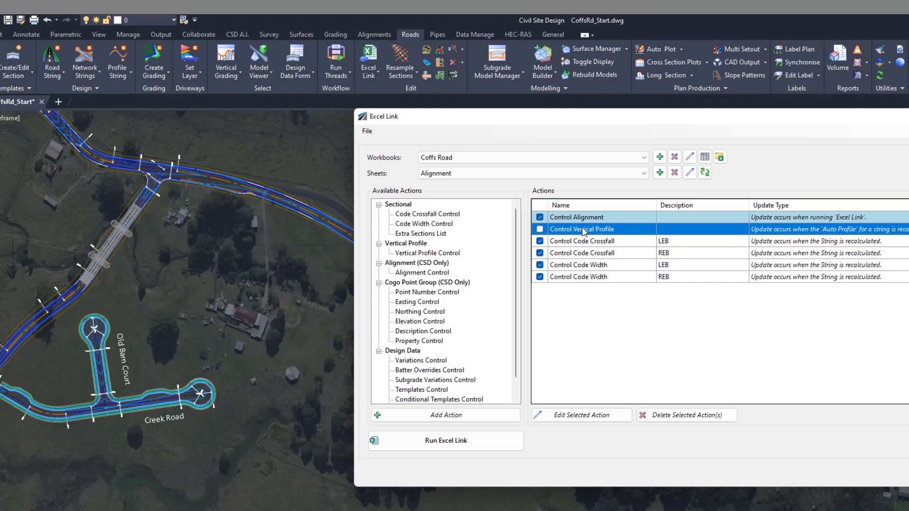
# Review the LEB Control Code Crossfall and Control Code Width action settings, including the width action's Method options, without changing them
pyautogui.doubleClick(580, 247)
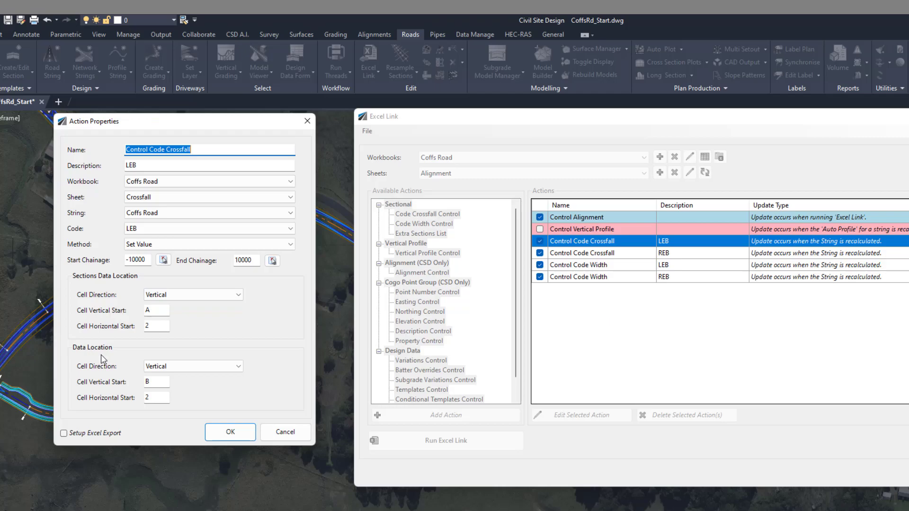
pyautogui.click(286, 433)
pyautogui.doubleClick(580, 266)
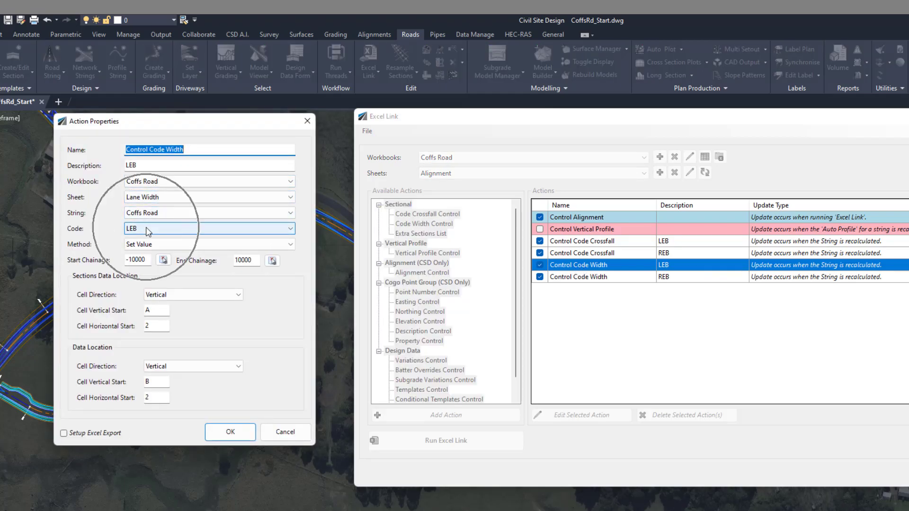
pyautogui.click(148, 245)
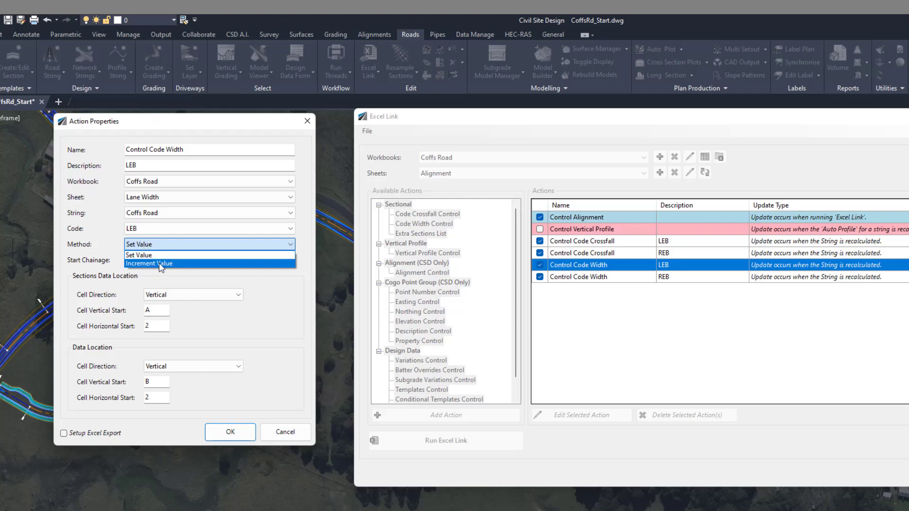
pyautogui.click(264, 329)
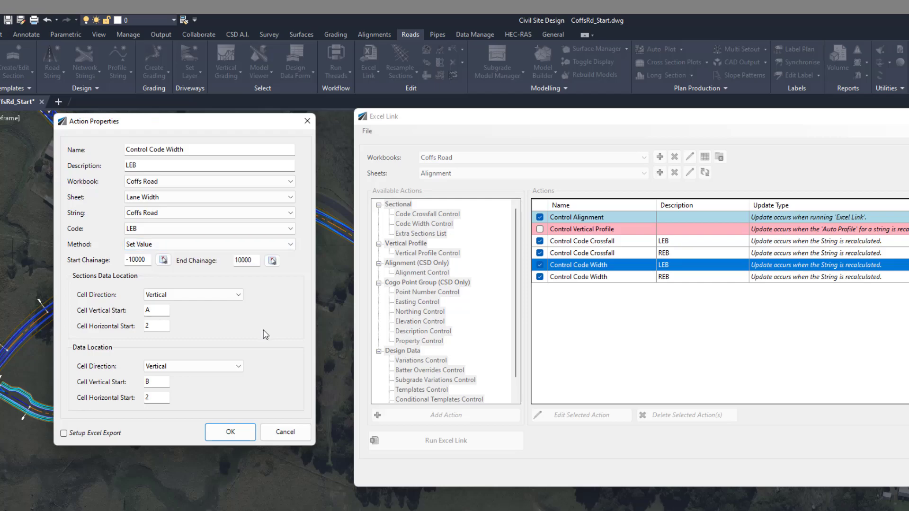
pyautogui.click(278, 431)
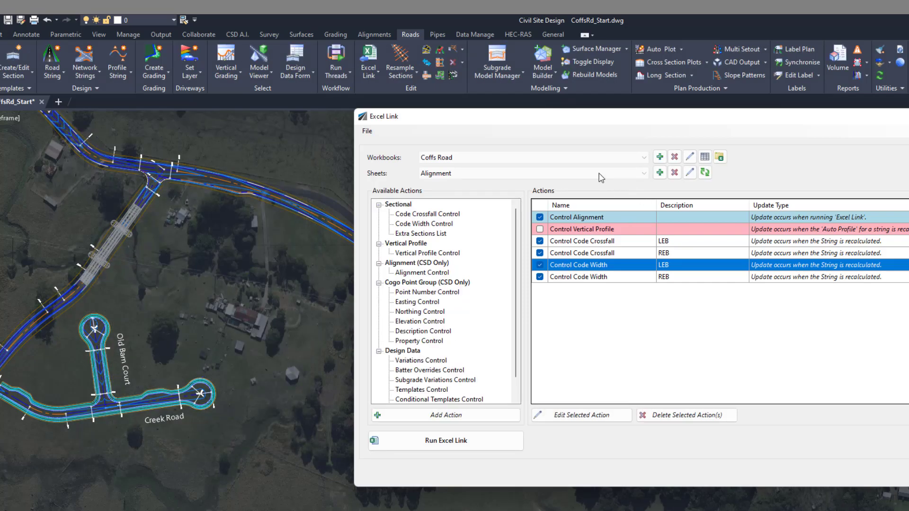
# Move the Excel Link window clear of the roads, run Excel Link, and view the whole Coffs Road layout
pyautogui.moveTo(613, 118); pyautogui.dragTo(640, 111)
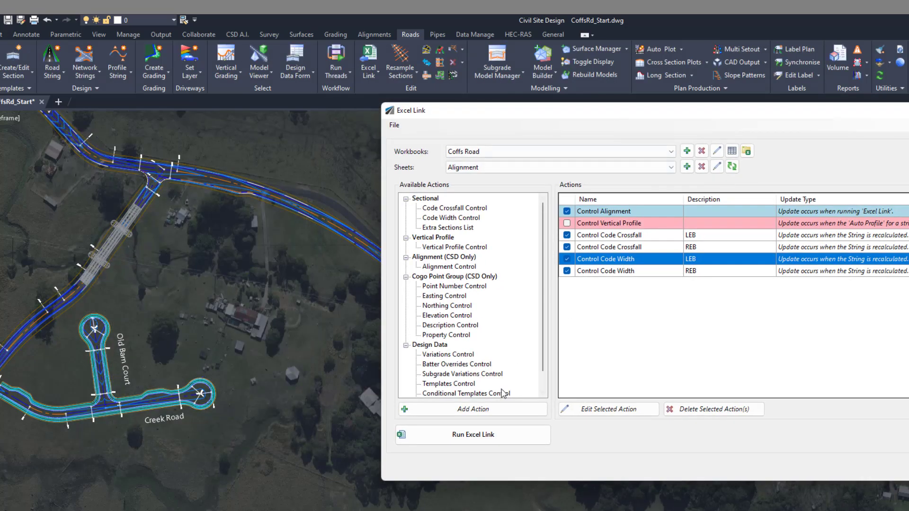
pyautogui.click(480, 440)
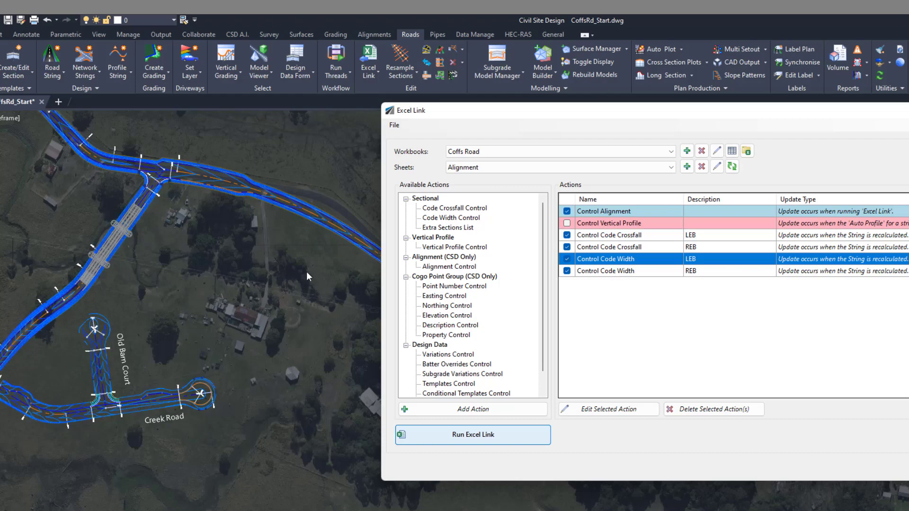
pyautogui.scroll(-5, 288, 278)
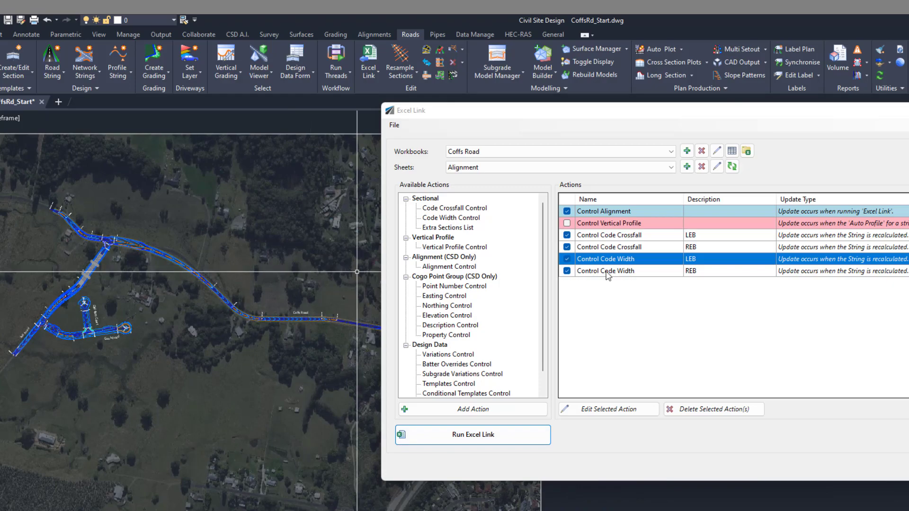
# Disable the LEB and REB Control Code Crossfall and Control Code Width actions, leaving Control Alignment enabled
pyautogui.moveTo(251, 279)
pyautogui.mouseDown(button='middle')
pyautogui.moveTo(235, 263)
pyautogui.moveTo(240, 279)
pyautogui.mouseUp(button='middle')
pyautogui.scroll(3, 242, 298)
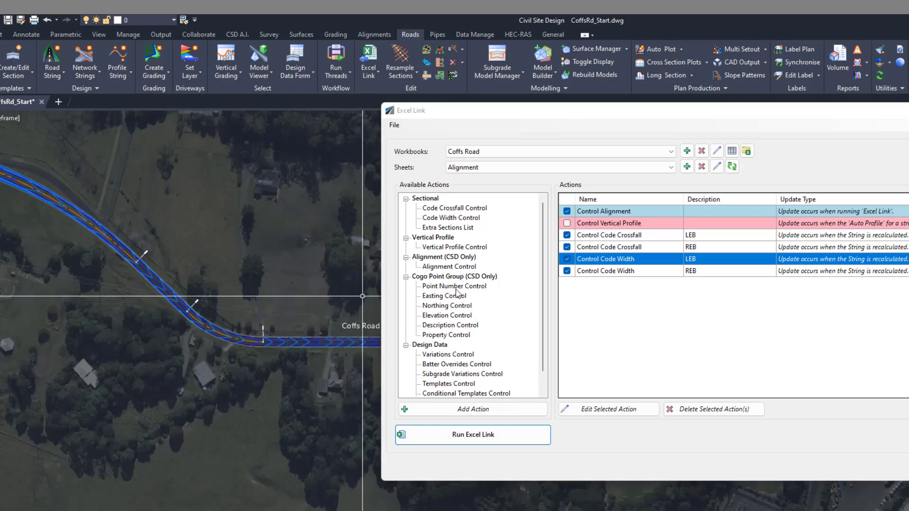
pyautogui.click(568, 271)
pyautogui.click(567, 259)
pyautogui.click(567, 246)
pyautogui.click(567, 235)
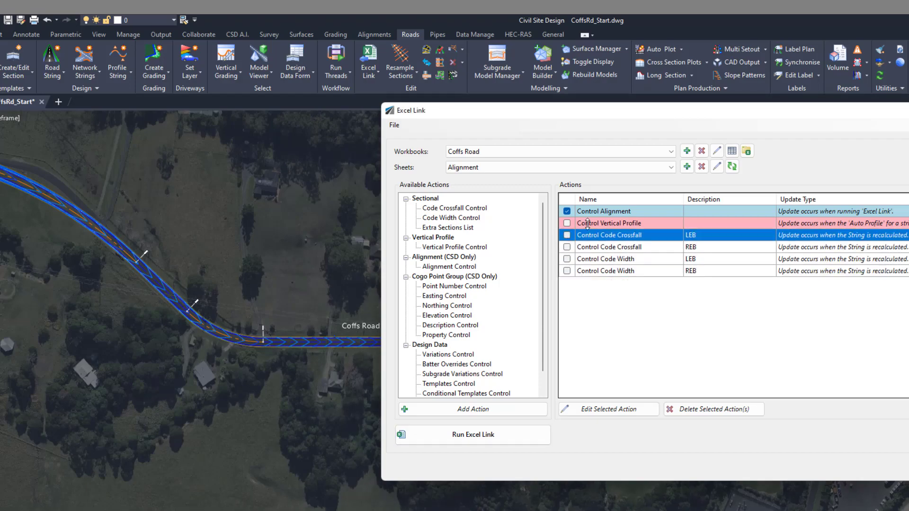
# Open the Coffs Road workbook in the Spreadsheet Editor and place its window clear of the Coffs Road curve
pyautogui.scroll(2, 189, 314)
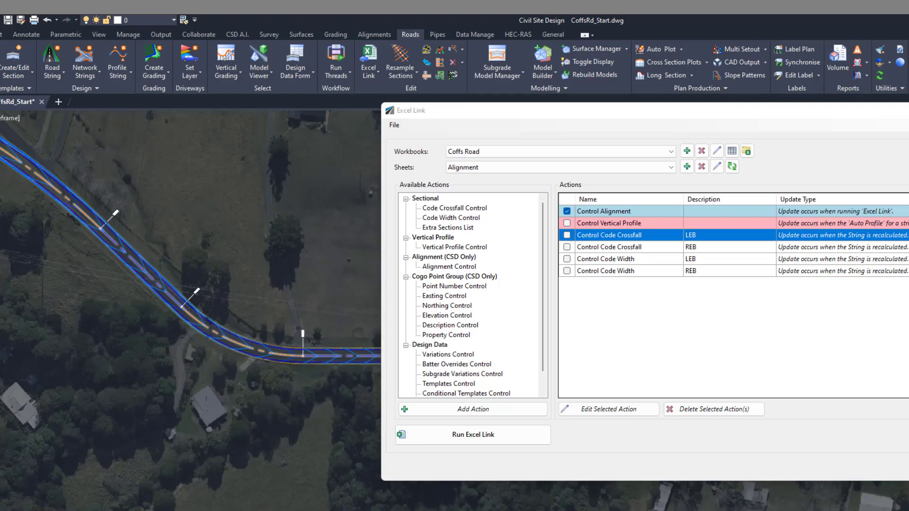
pyautogui.scroll(-2, 283, 358)
pyautogui.scroll(2, 281, 354)
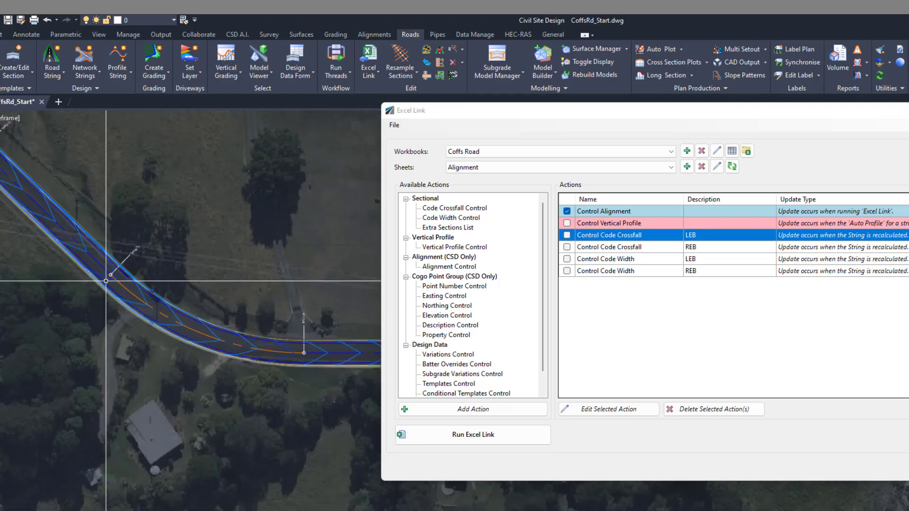
pyautogui.scroll(-2, 237, 341)
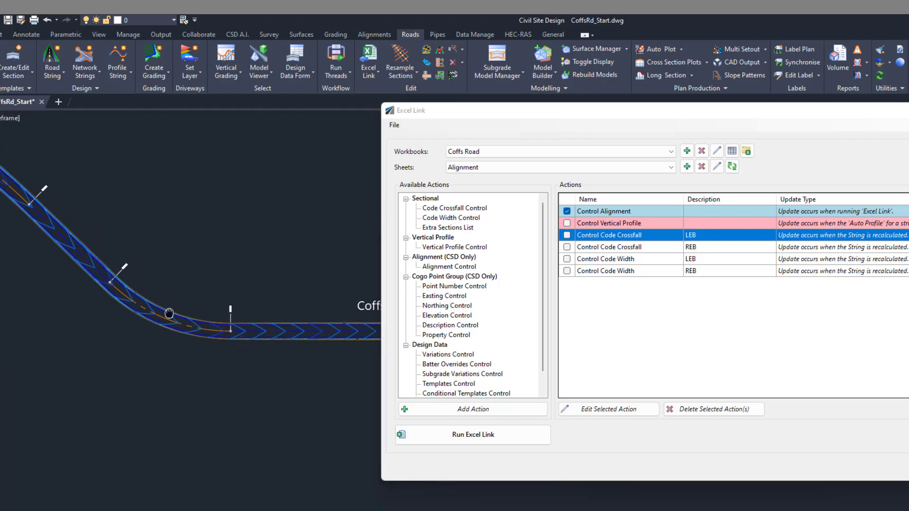
pyautogui.click(732, 154)
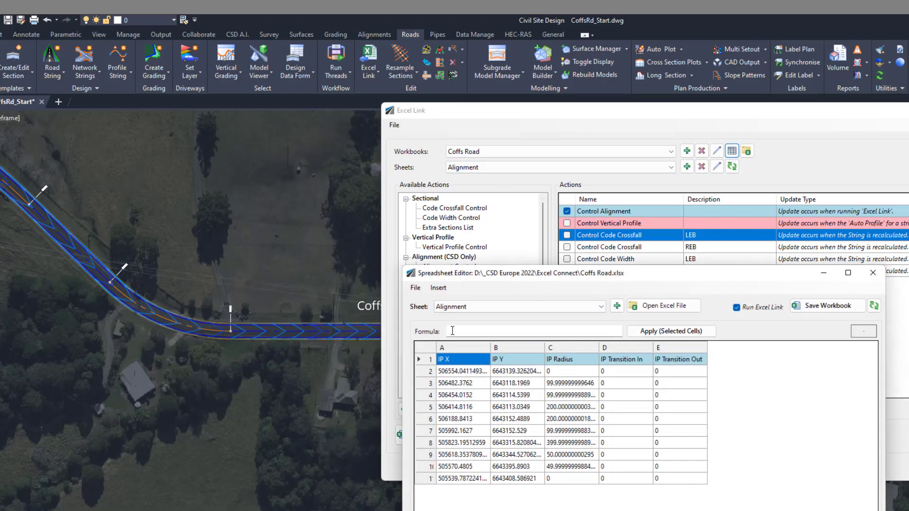
pyautogui.moveTo(471, 273); pyautogui.dragTo(404, 212)
# Set the IP Radius in cell C7 of the Alignment sheet to 150 and save the workbook
pyautogui.doubleClick(516, 369)
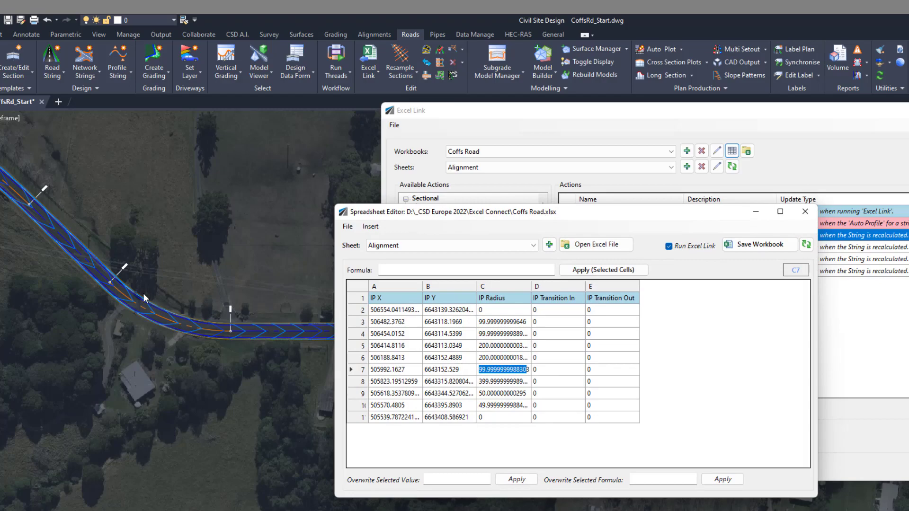
pyautogui.press('BackSpace')
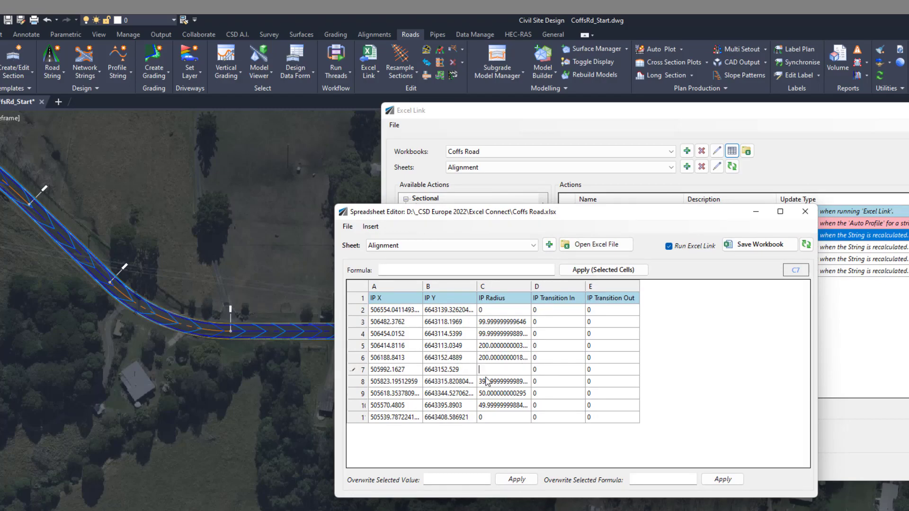
pyautogui.write('150')
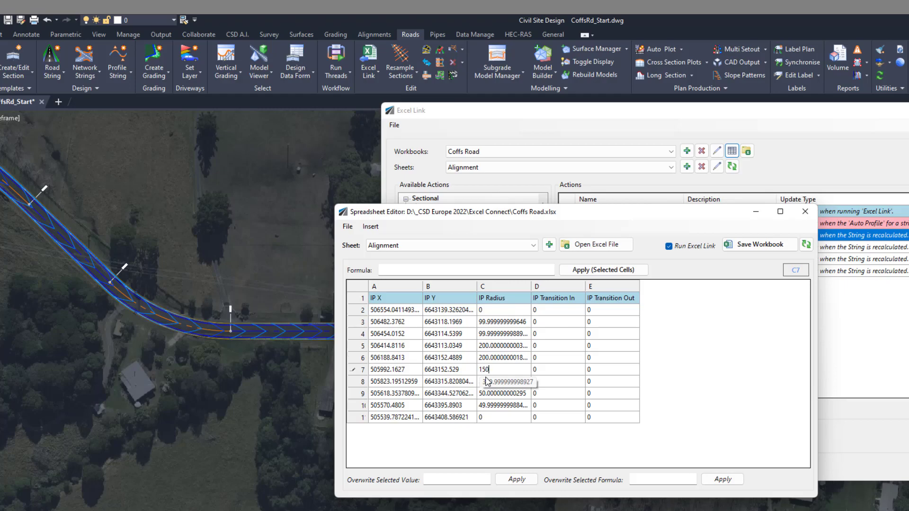
pyautogui.click(760, 245)
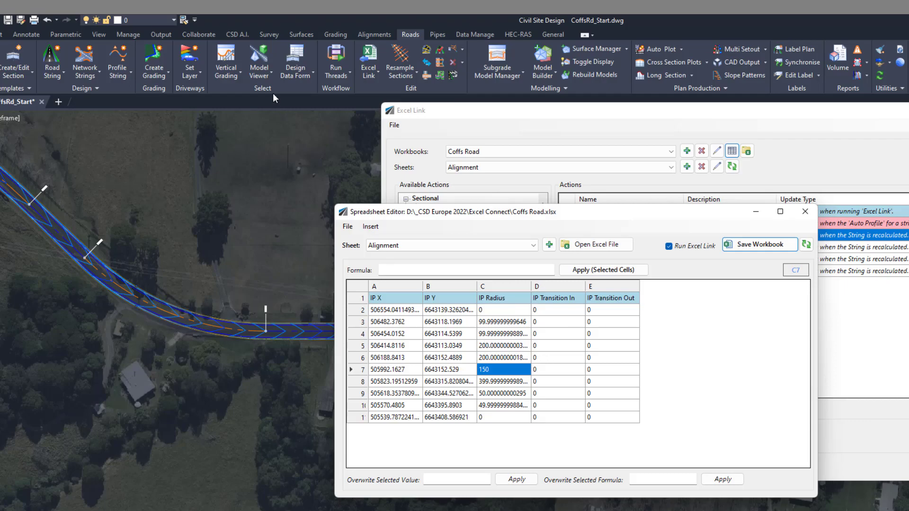
# Change the IP Radius in cell C7 to 180 and save the workbook to update the curve
pyautogui.click(372, 73)
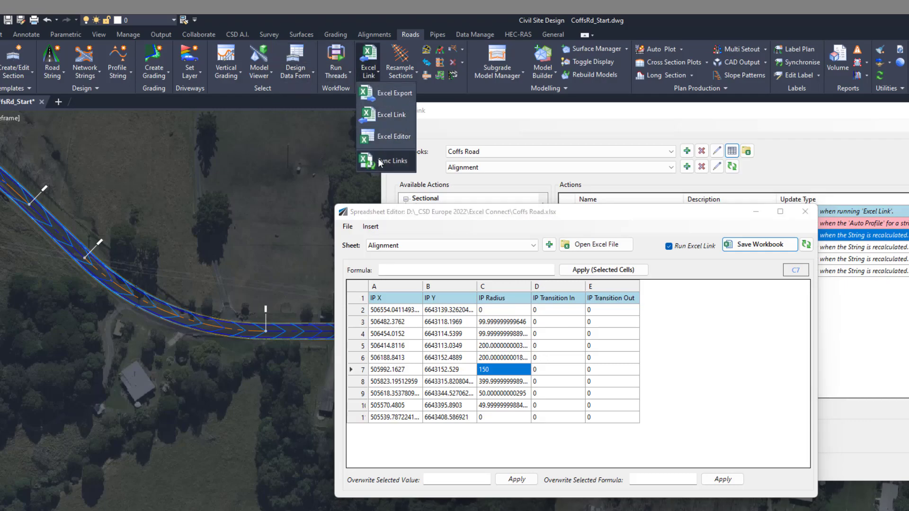
pyautogui.click(454, 218)
pyautogui.click(490, 372)
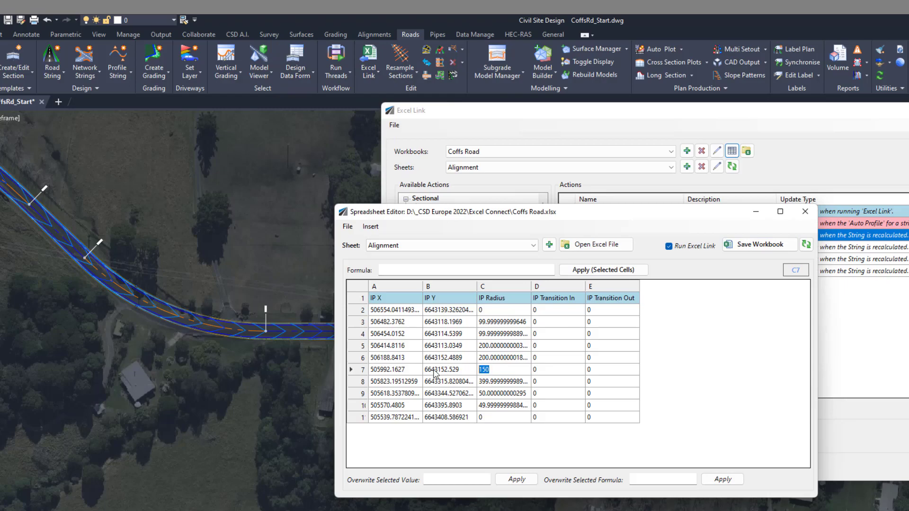
pyautogui.write('180')
pyautogui.click(746, 244)
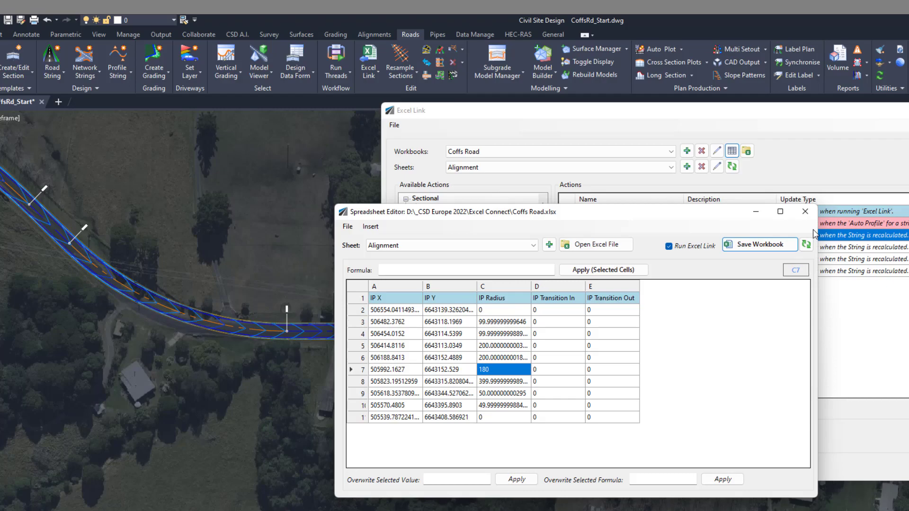
# Review the Spreadsheet Editor's formula entry, row and column insertion options and IP Radius cell selection, and close the editor
pyautogui.moveTo(679, 217); pyautogui.dragTo(681, 206)
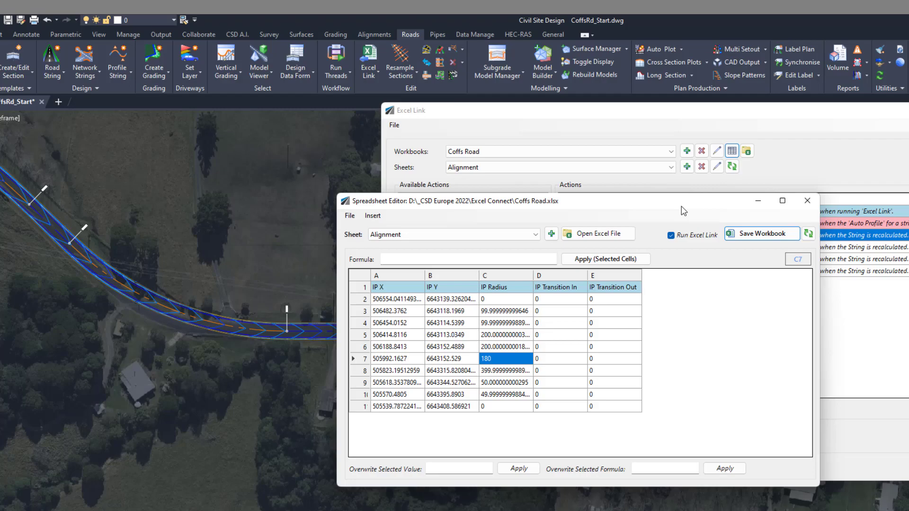
pyautogui.click(435, 261)
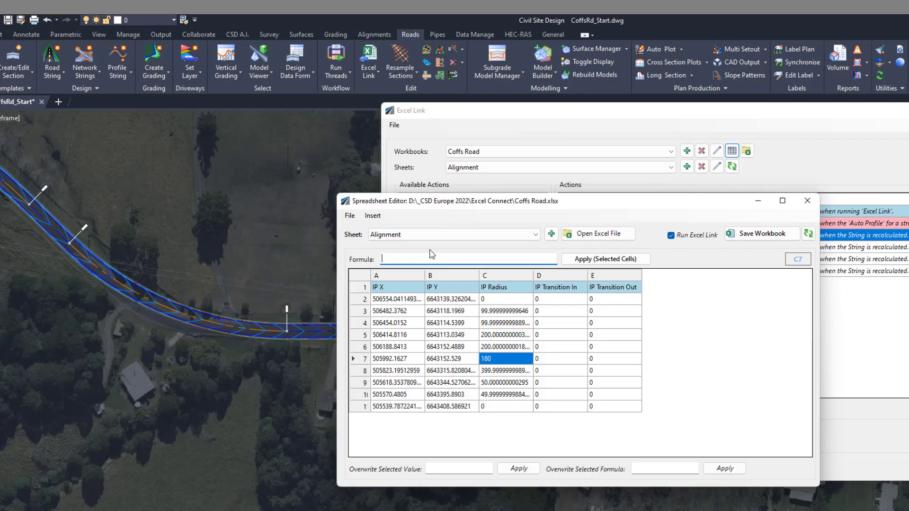
pyautogui.click(373, 215)
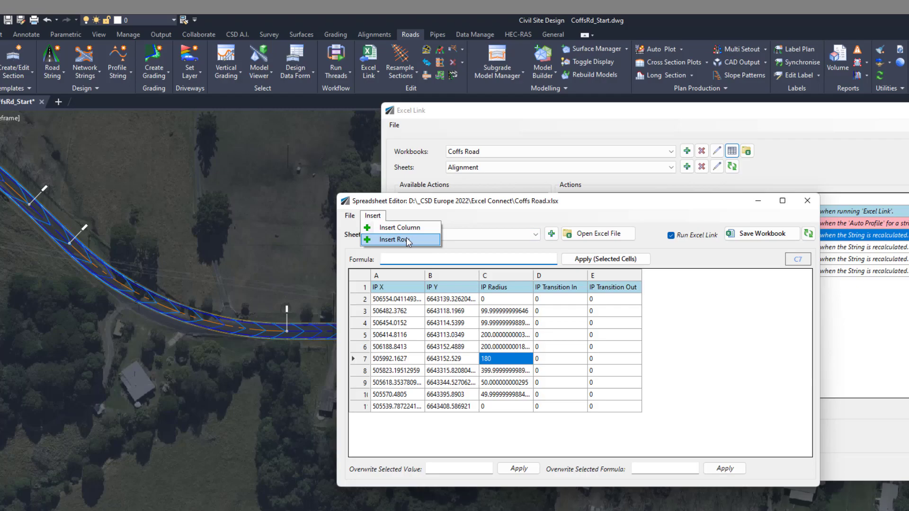
pyautogui.click(476, 217)
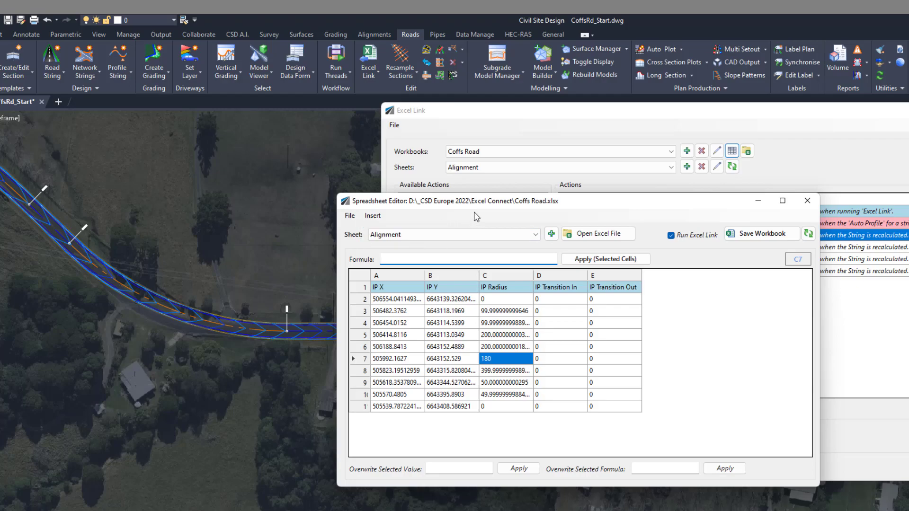
pyautogui.click(518, 302)
pyautogui.keyDown('shift'); pyautogui.click(501, 406); pyautogui.keyUp('shift')
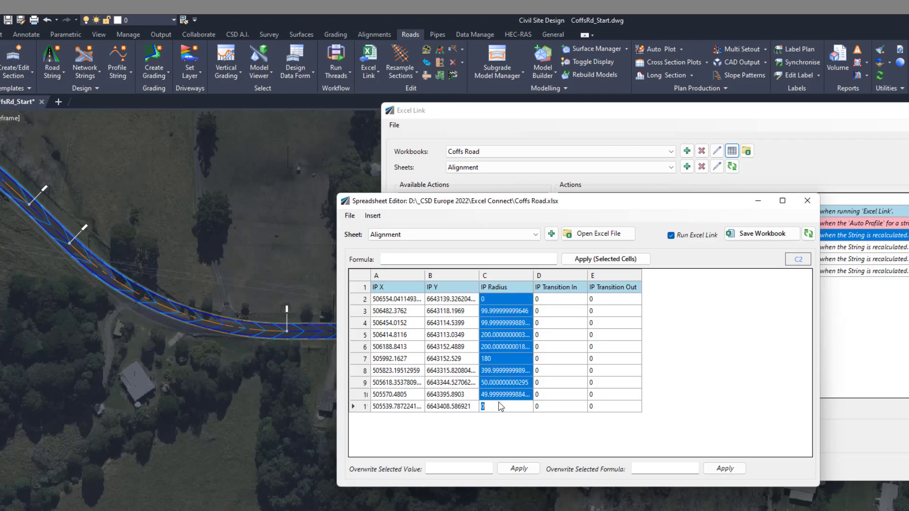
pyautogui.click(529, 393)
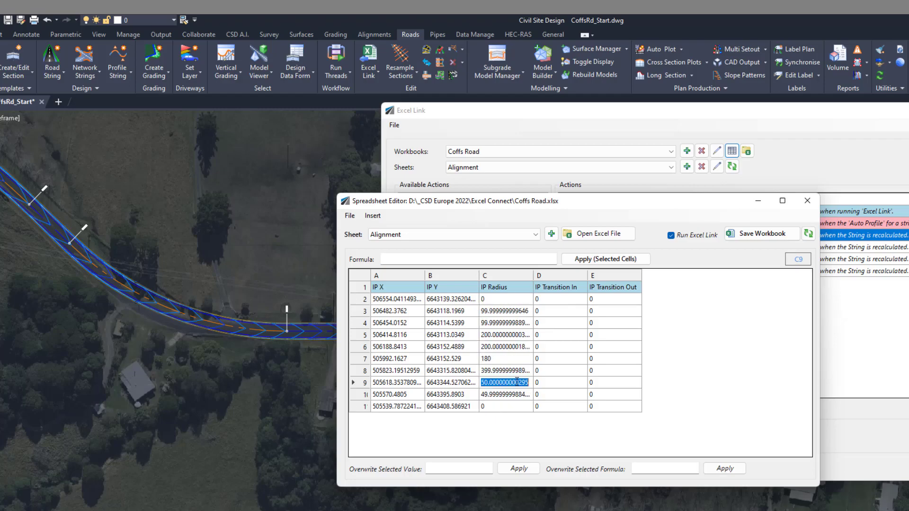
pyautogui.click(808, 201)
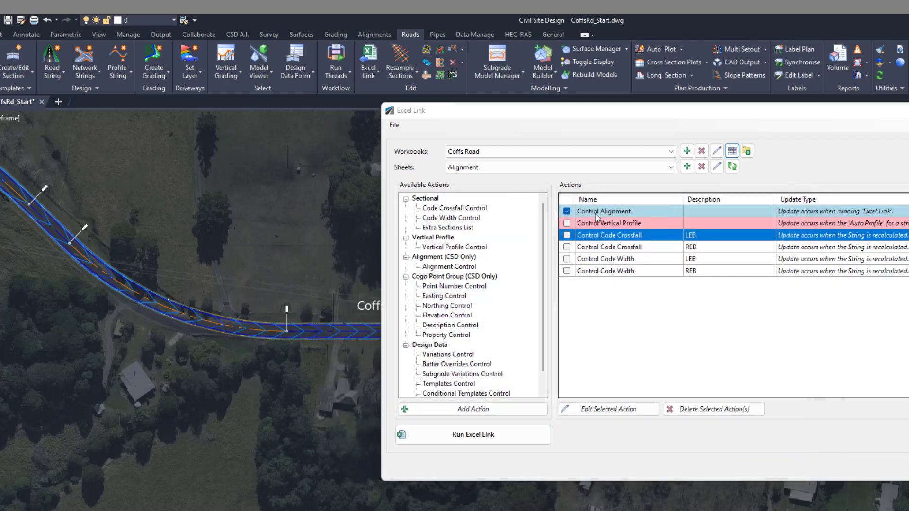
# Disable the Control Alignment action and enable the LEB and REB Control Code Crossfall and Control Code Width actions
pyautogui.click(568, 211)
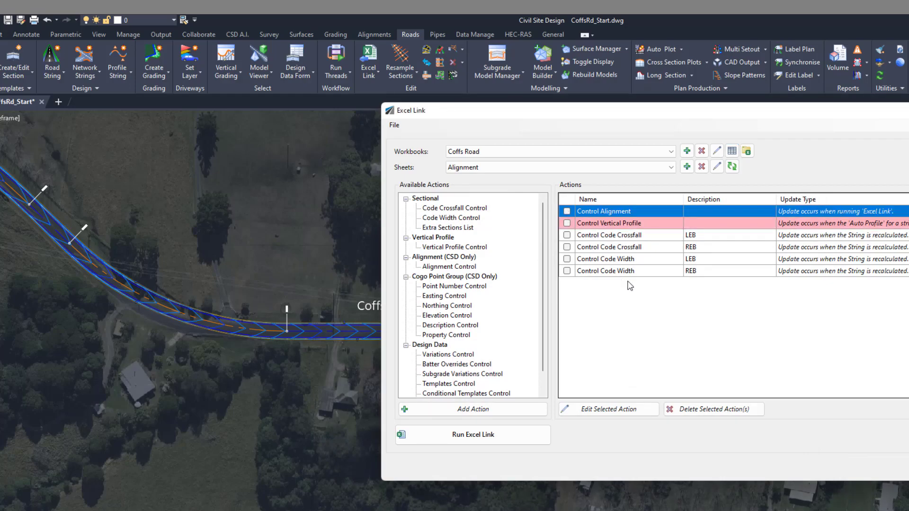
pyautogui.click(568, 235)
pyautogui.click(568, 247)
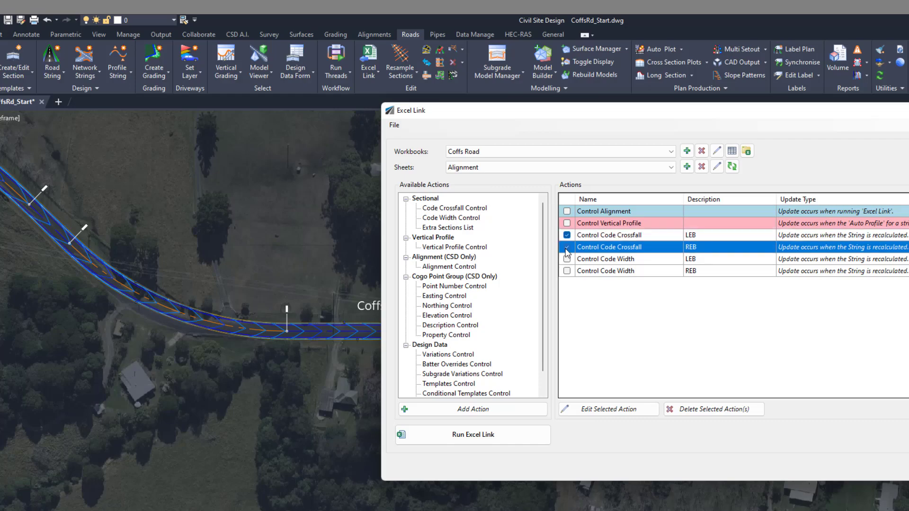
pyautogui.click(567, 259)
pyautogui.click(568, 271)
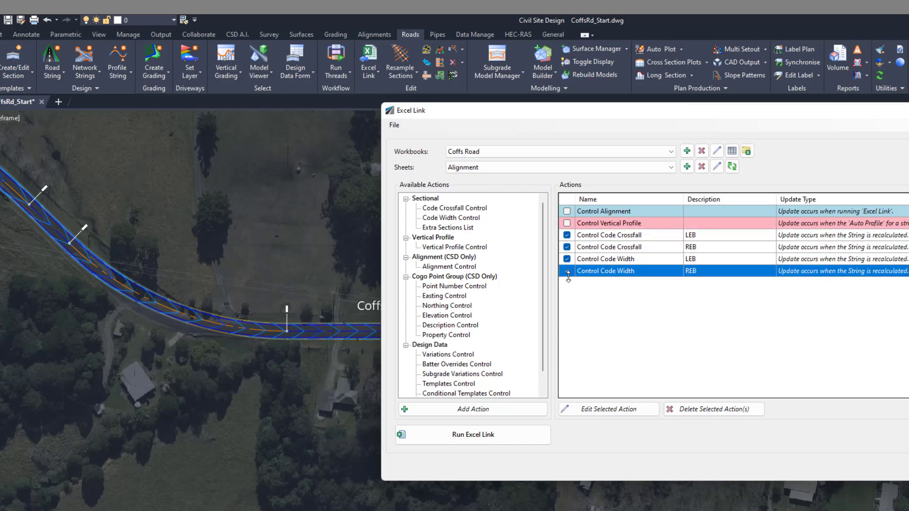
# Open the cross section viewer for Coffs Road at chainage 430 and place its window above the road
pyautogui.scroll(-2, 247, 275)
pyautogui.moveTo(246, 275); pyautogui.dragTo(154, 289, button='middle')
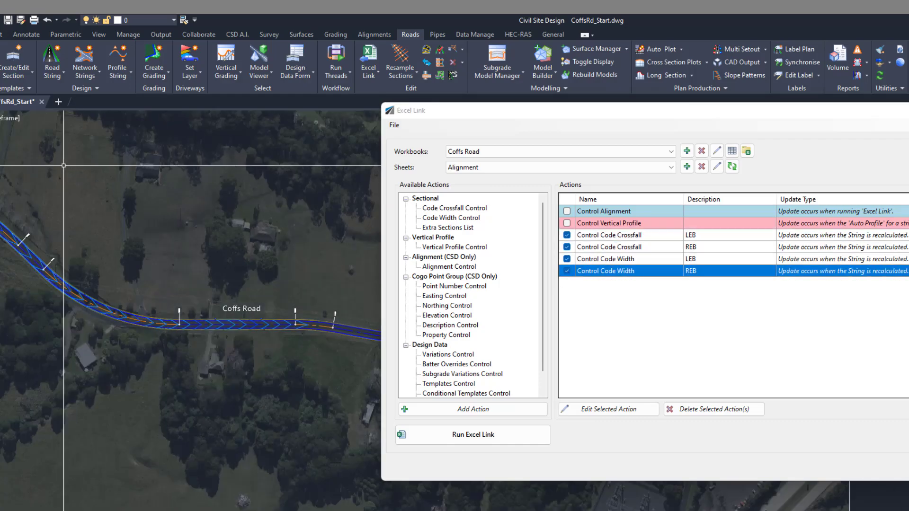
pyautogui.click(226, 78)
pyautogui.click(242, 93)
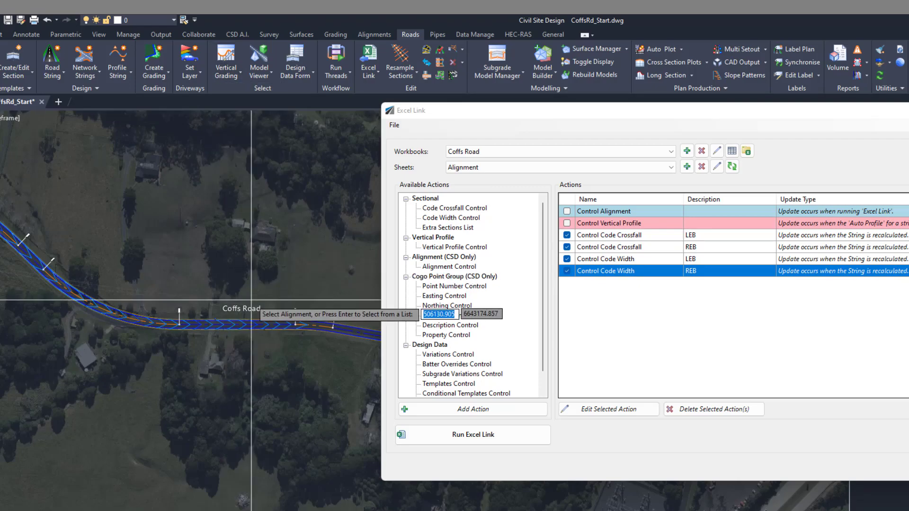
pyautogui.click(251, 325)
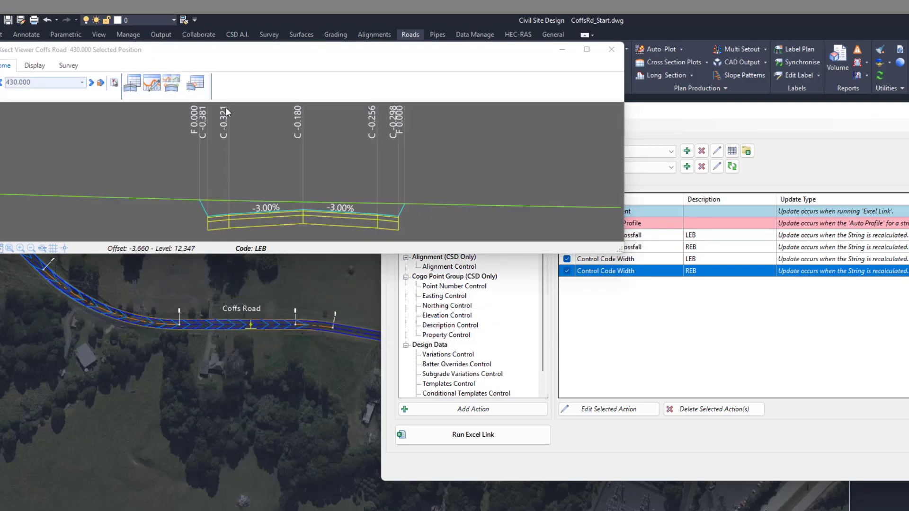
pyautogui.moveTo(225, 61); pyautogui.dragTo(221, 85)
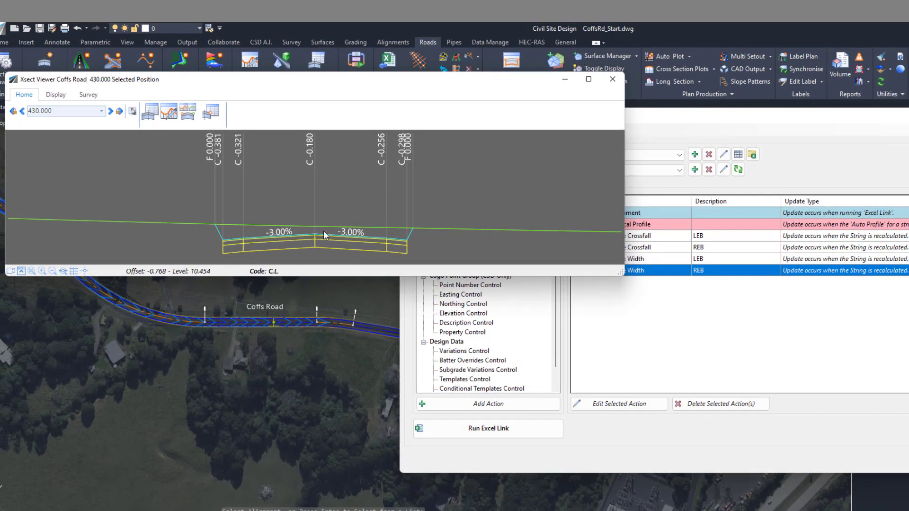
pyautogui.scroll(1, 300, 228)
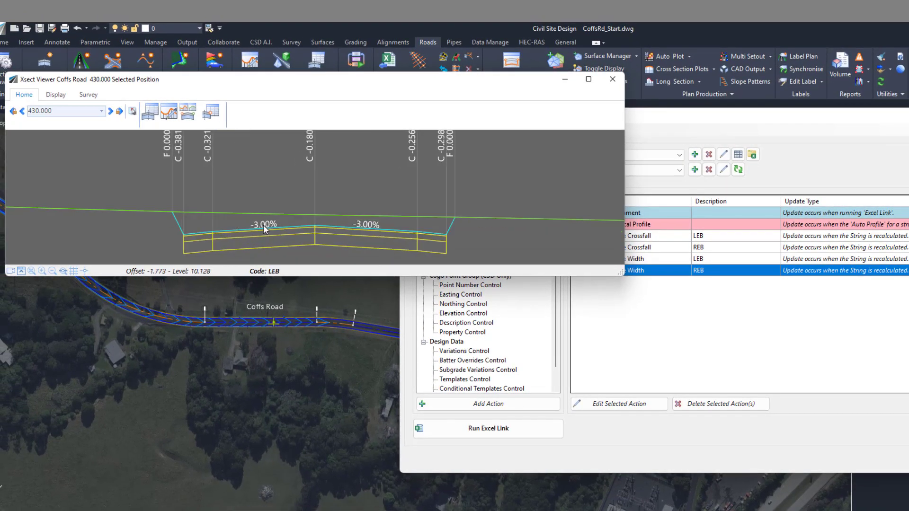
# Turn on Show Offsets in the cross section viewer's display settings and bring the section's offset labels into view
pyautogui.click(56, 95)
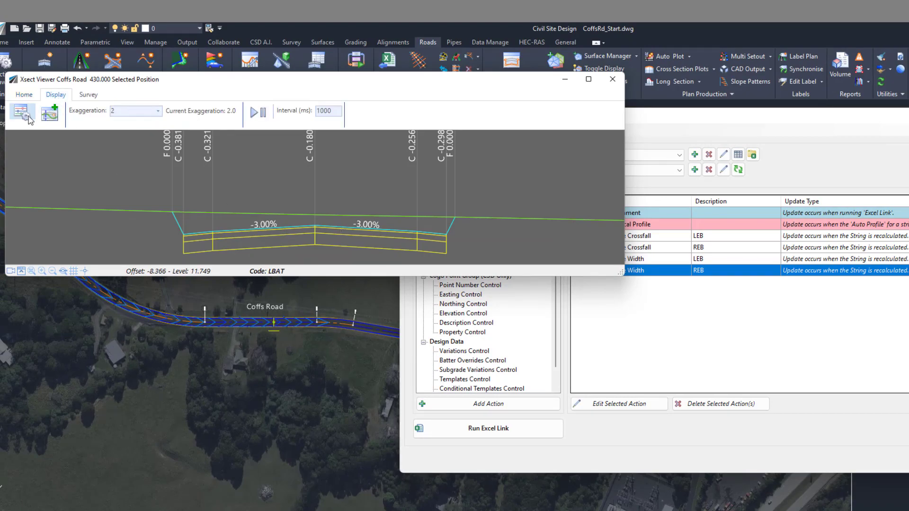
pyautogui.click(49, 116)
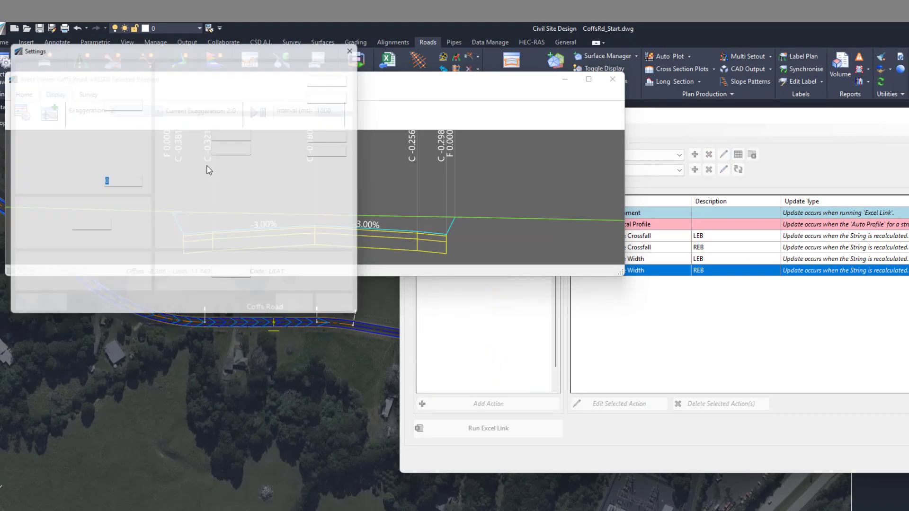
pyautogui.click(303, 310)
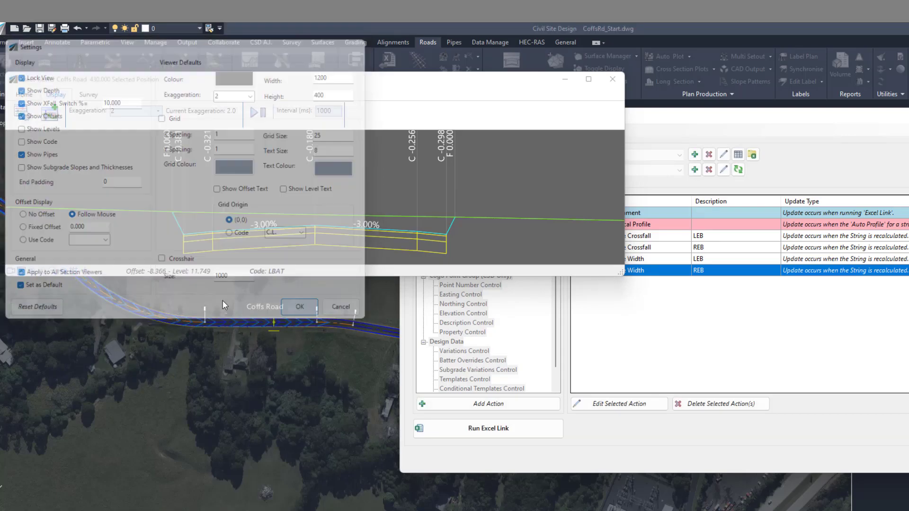
pyautogui.moveTo(184, 210); pyautogui.dragTo(141, 208, button='middle')
# Reopen the Coffs Road workbook in the Spreadsheet Editor beside the cross section and switch to the Crossfall sheet
pyautogui.moveTo(698, 115); pyautogui.dragTo(713, 167)
pyautogui.click(753, 193)
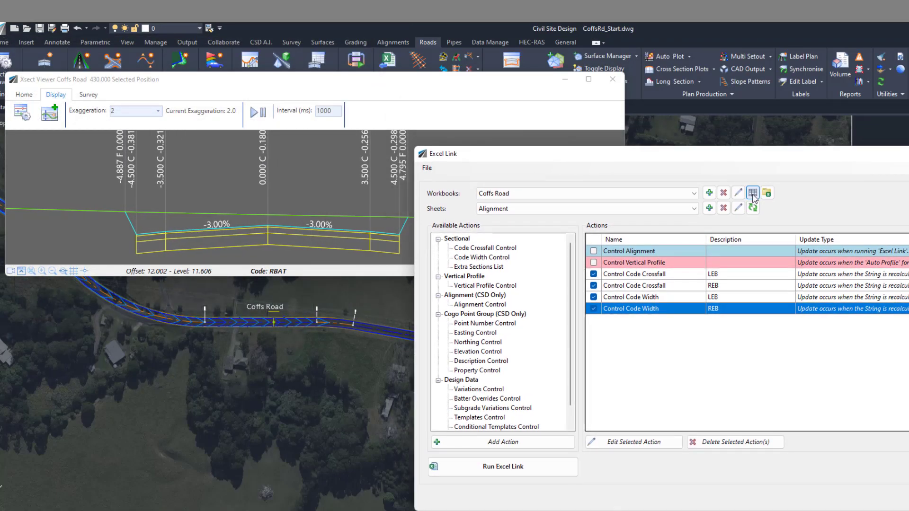
pyautogui.moveTo(440, 207); pyautogui.dragTo(470, 217)
pyautogui.click(453, 246)
pyautogui.click(444, 273)
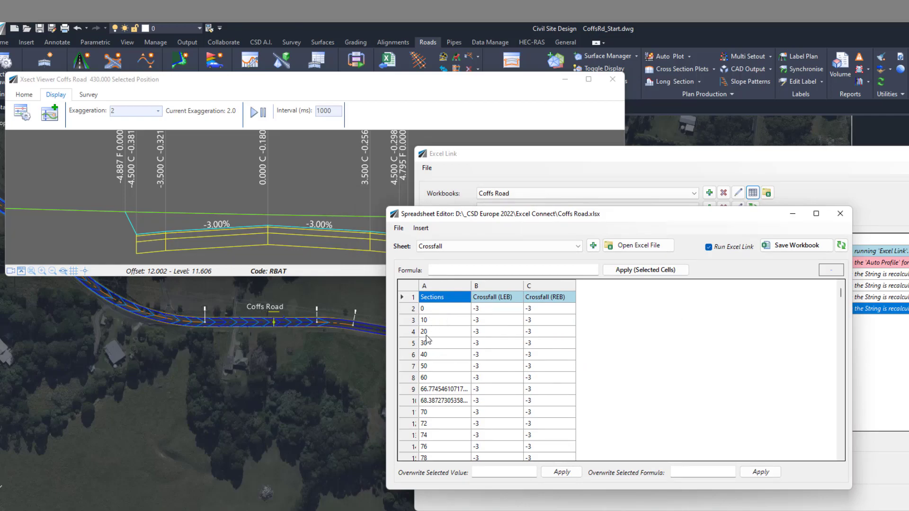
# Set the LEB crossfall at chainage 430 to -4 on the Crossfall sheet and save the workbook
pyautogui.scroll(-5, 427, 363)
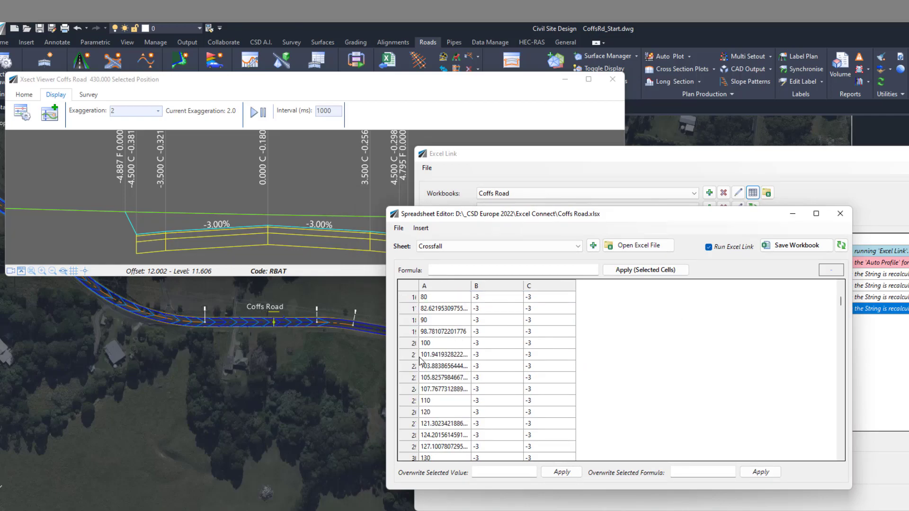
pyautogui.click(24, 94)
pyautogui.click(602, 378)
pyautogui.scroll(-17, 445, 415)
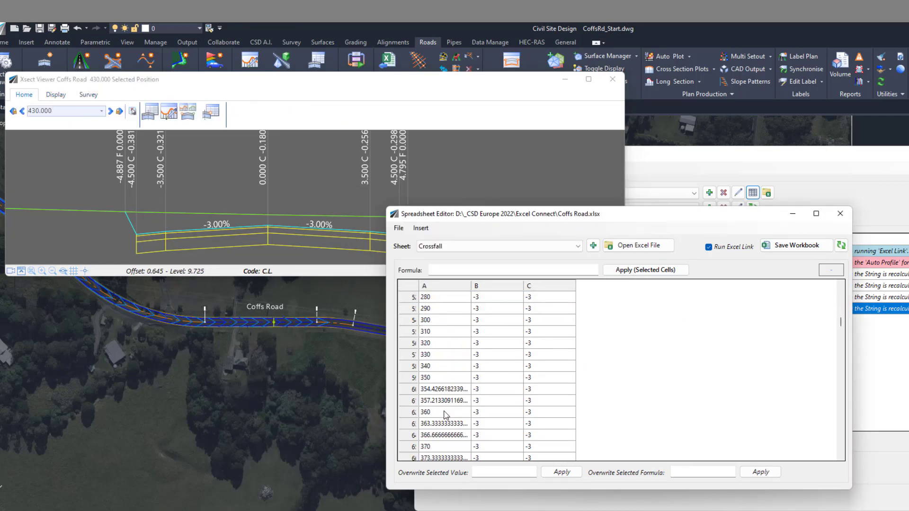
pyautogui.click(476, 400)
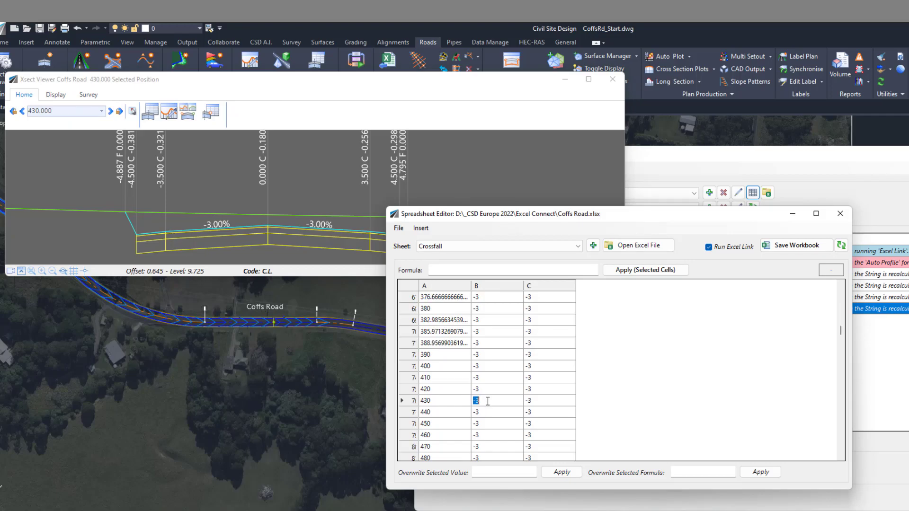
pyautogui.click(474, 402)
pyautogui.write('-4')
pyautogui.click(791, 250)
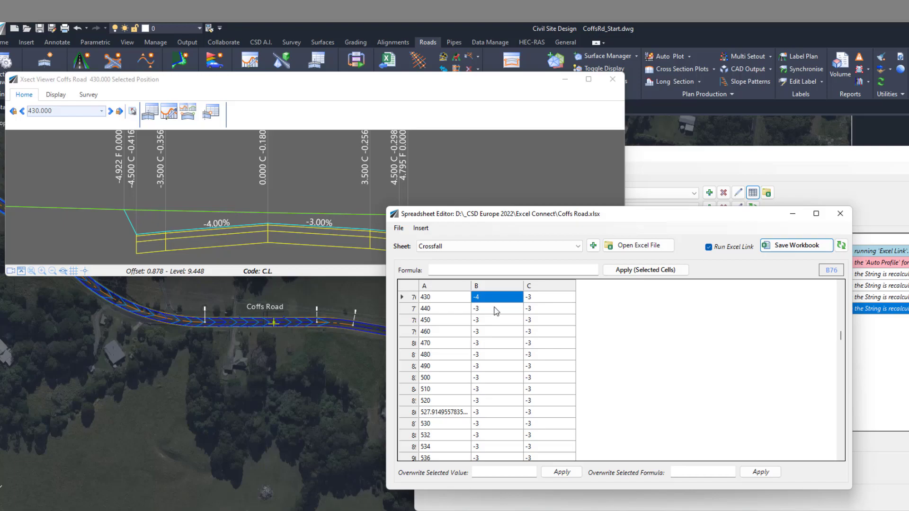
# Overwrite the LEB crossfalls for chainages 430 to 500 with -3.5 and save the workbook
pyautogui.keyDown('shift'); pyautogui.click(487, 380); pyautogui.keyUp('shift')
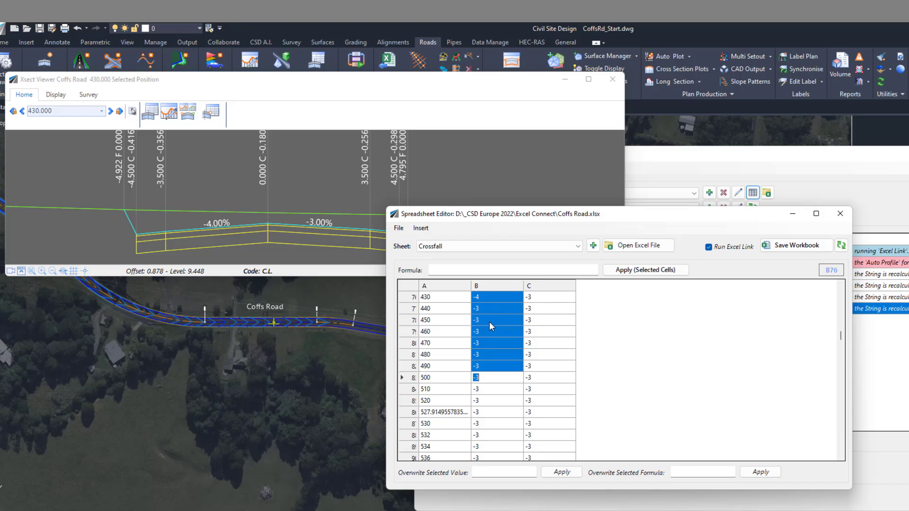
pyautogui.click(492, 473)
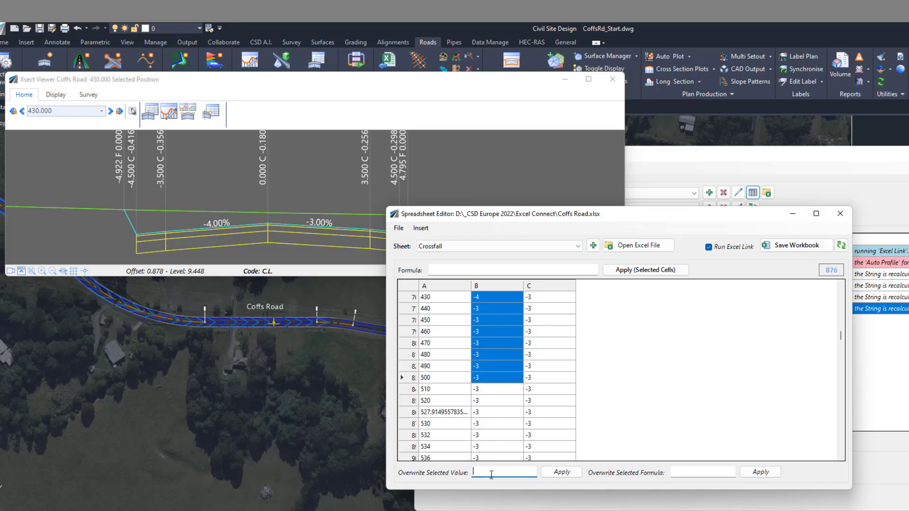
pyautogui.write('-3.5')
pyautogui.click(563, 475)
pyautogui.scroll(-20, 549, 406)
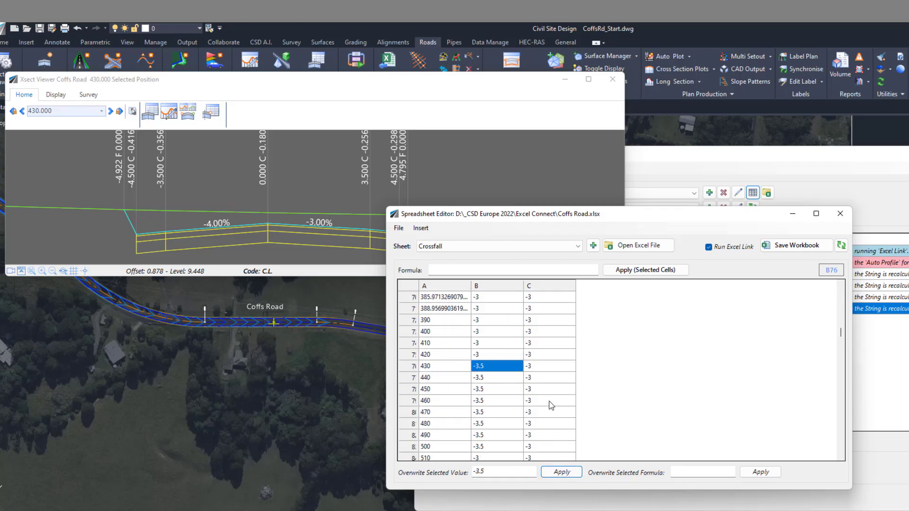
pyautogui.scroll(1, 549, 406)
pyautogui.click(796, 245)
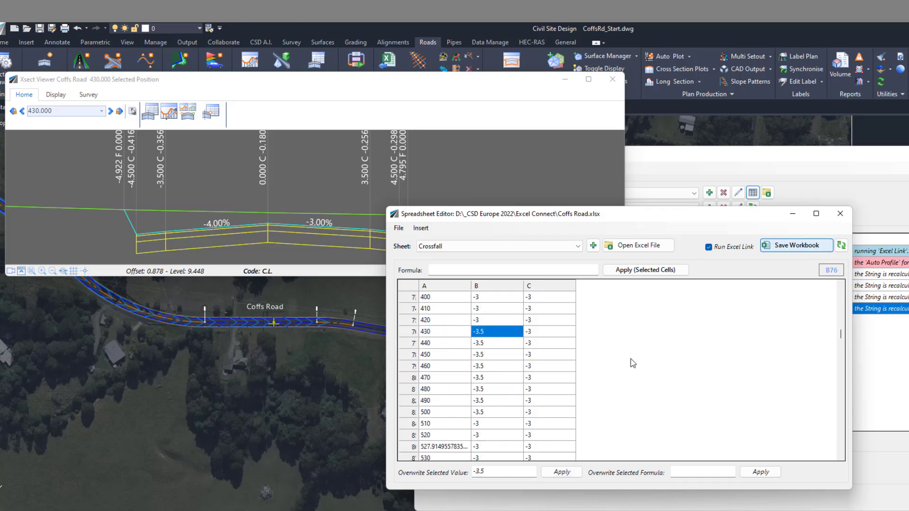
# Step through the Coffs Road cross sections from chainage 430 to 480 and return to chainage 460
pyautogui.click(284, 113)
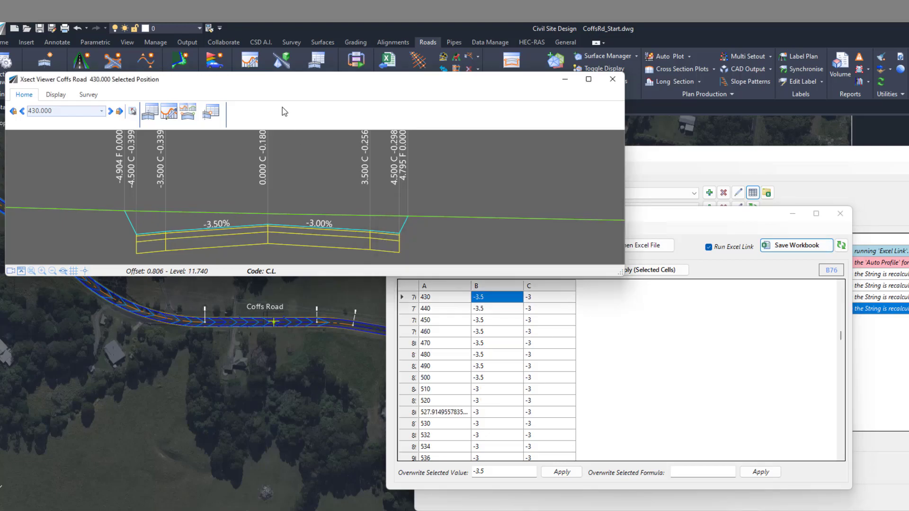
pyautogui.scroll(-8, 287, 117)
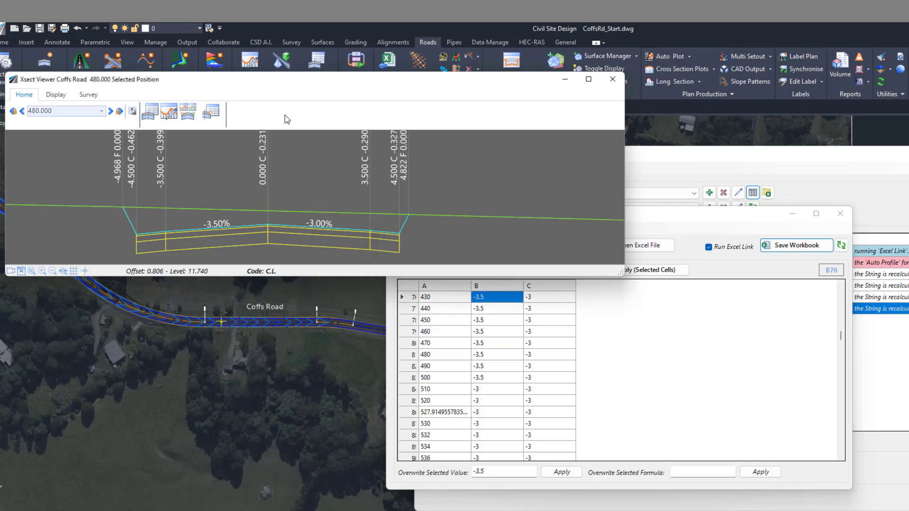
pyautogui.scroll(6, 286, 118)
pyautogui.scroll(1, 649, 375)
# Switch to the Lane Width sheet, set the LEB lane width at chainage 460 to -8, and save the workbook
pyautogui.click(651, 379)
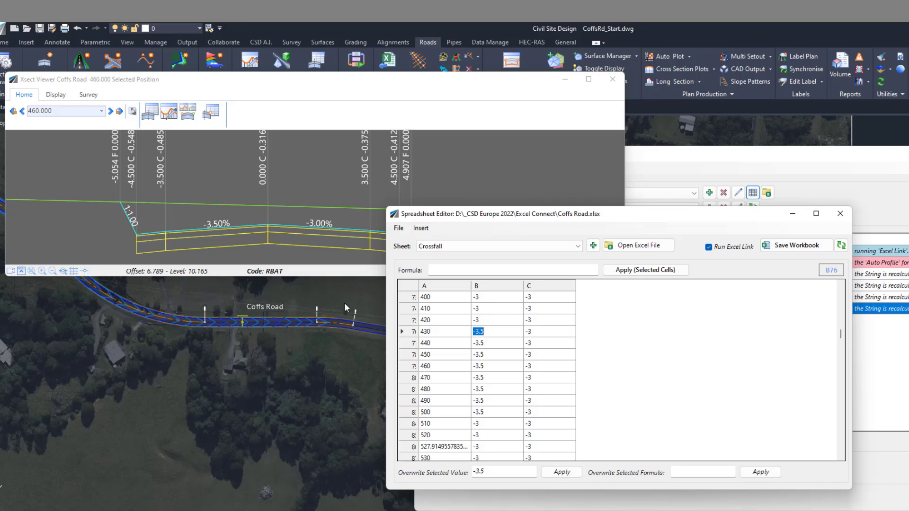
pyautogui.click(499, 248)
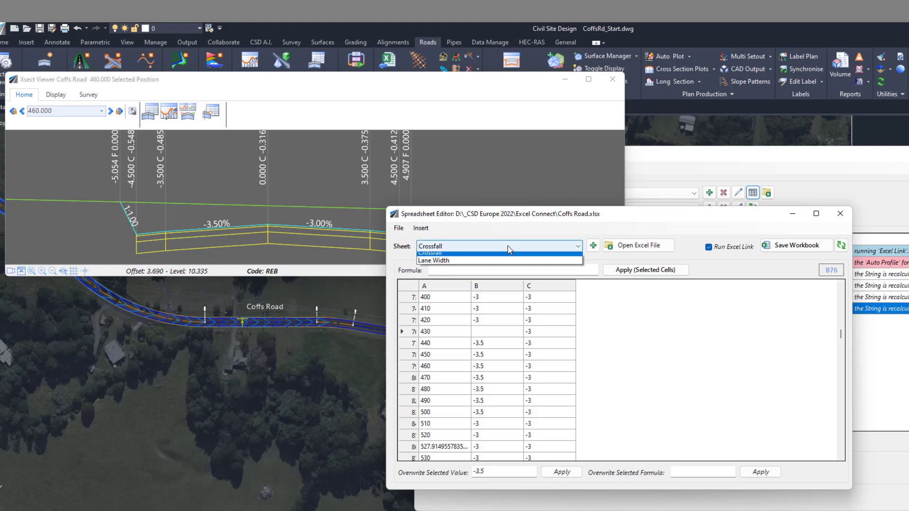
pyautogui.click(450, 281)
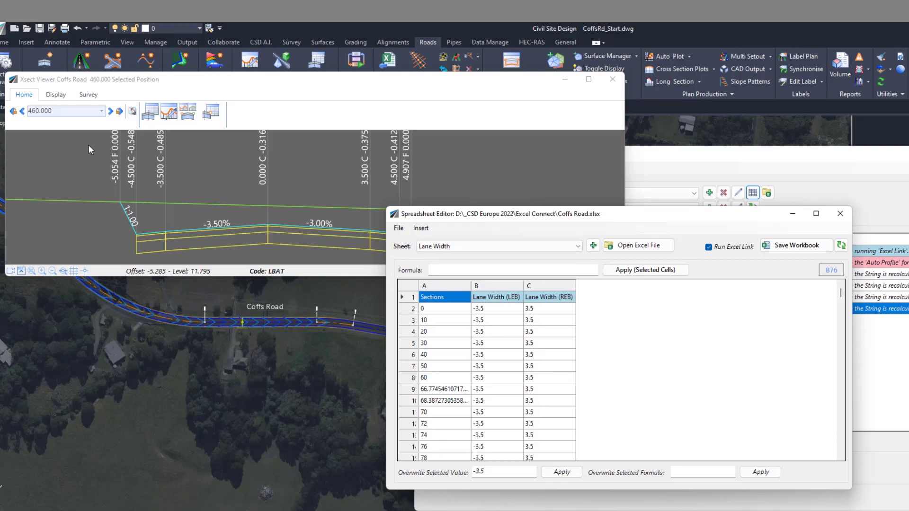
pyautogui.scroll(-11, 506, 334)
pyautogui.scroll(-14, 506, 333)
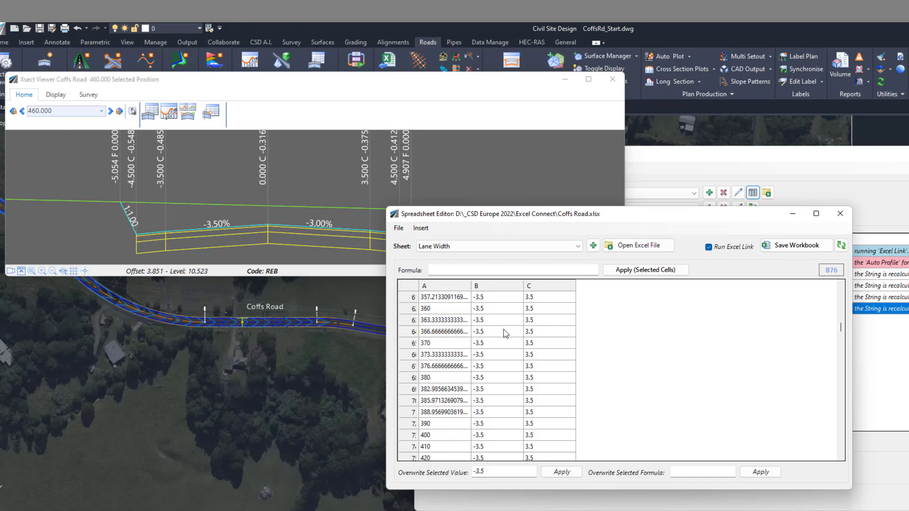
pyautogui.click(481, 332)
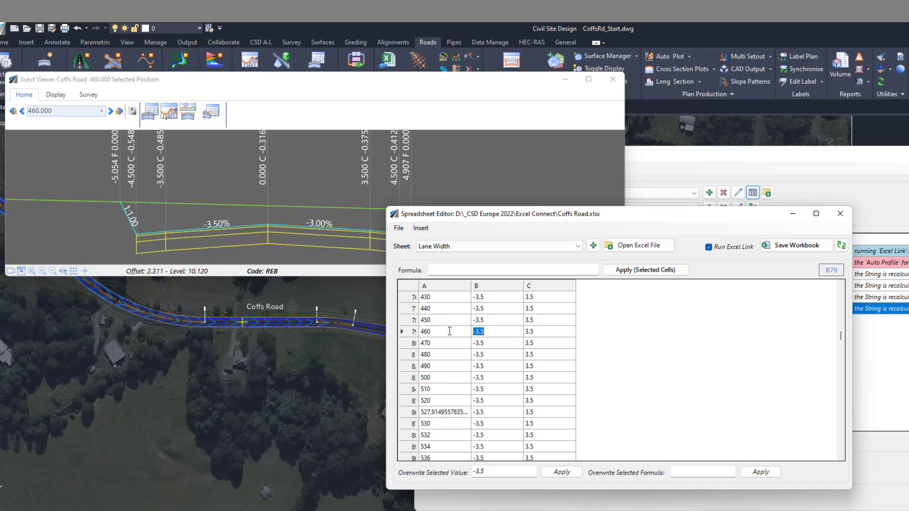
pyautogui.write('-8')
pyautogui.click(790, 247)
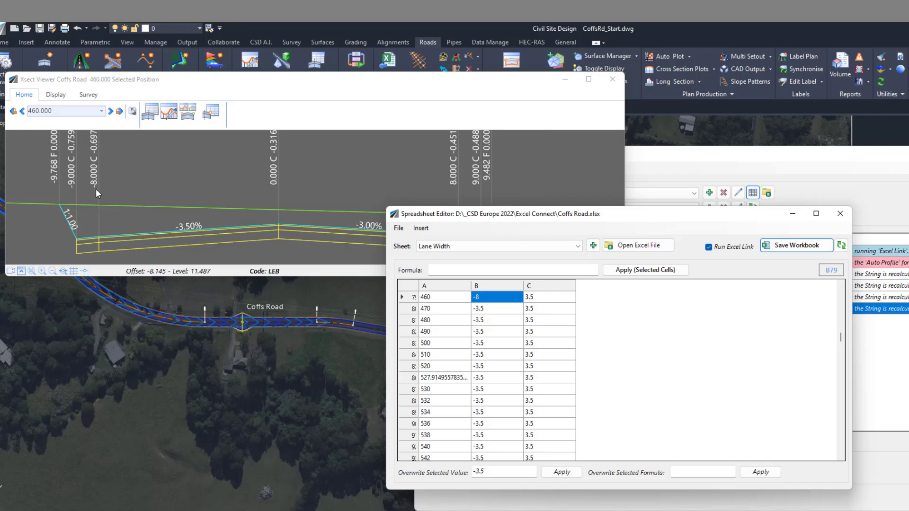
# Move the cross section viewer clear of the Excel Link commands and run Sync Links on the linked workbook
pyautogui.moveTo(332, 81); pyautogui.dragTo(334, 125)
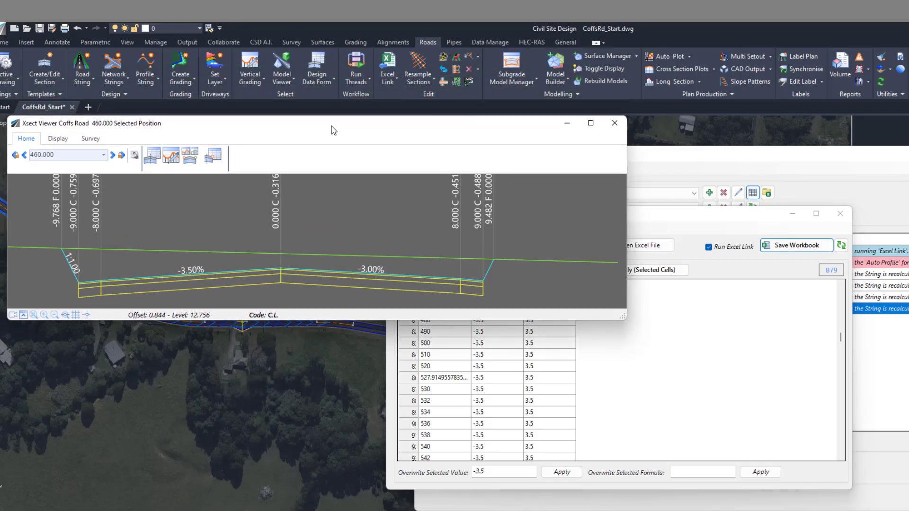
pyautogui.click(388, 86)
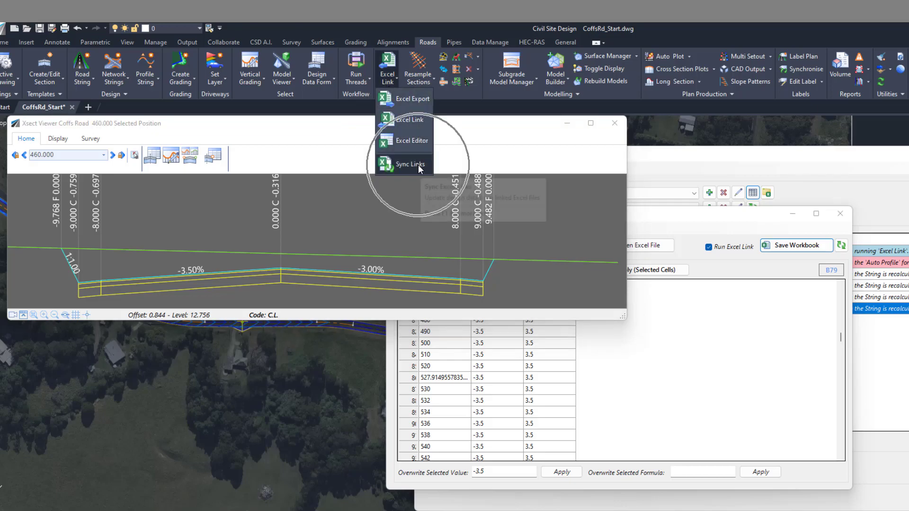
pyautogui.click(419, 165)
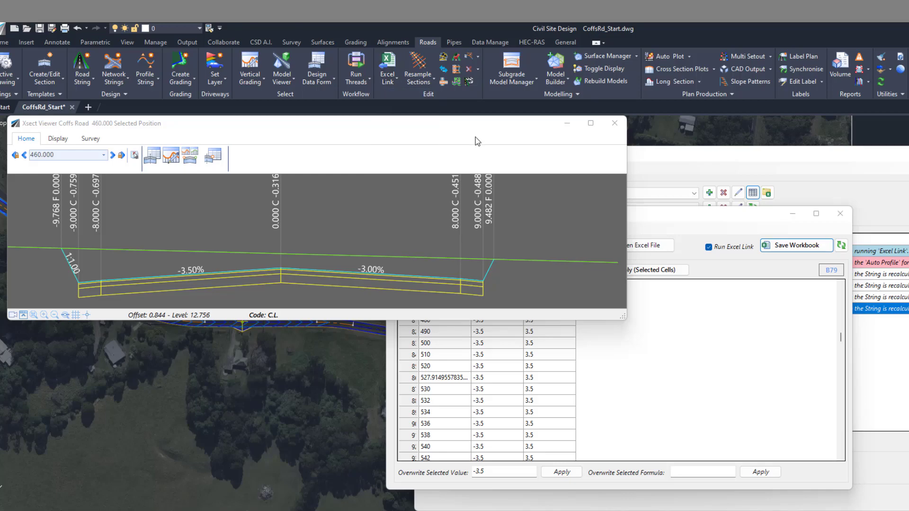
pyautogui.press('Escape')
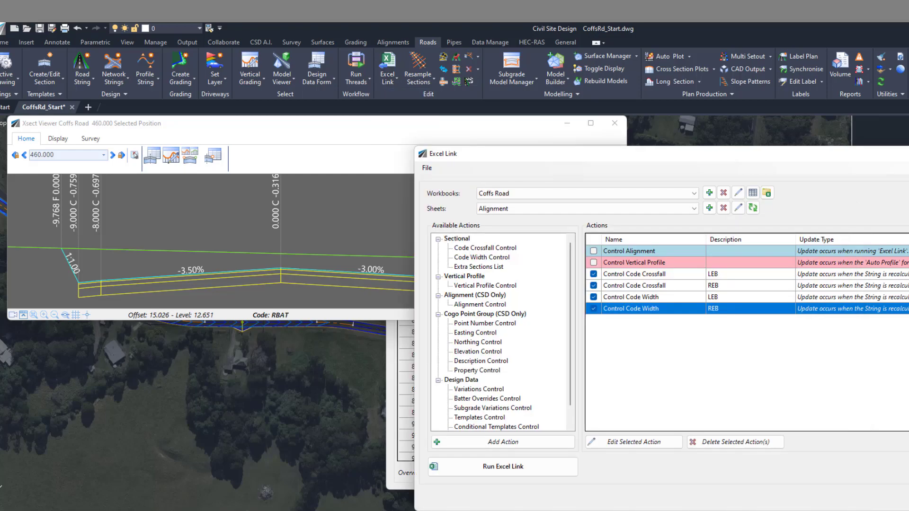
# Reposition the Excel Link window and run Excel Link with the LEB and REB crossfall and width actions enabled
pyautogui.moveTo(734, 161); pyautogui.dragTo(697, 165)
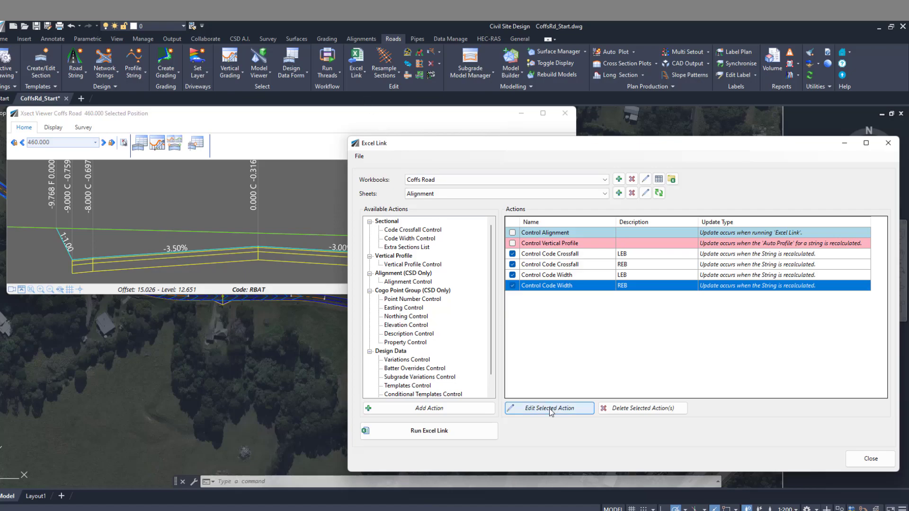
pyautogui.click(453, 436)
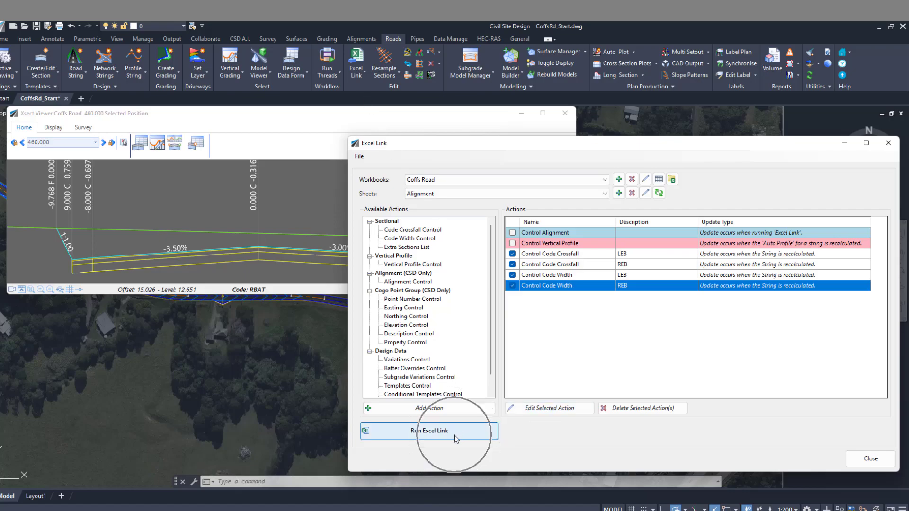
pyautogui.click(356, 76)
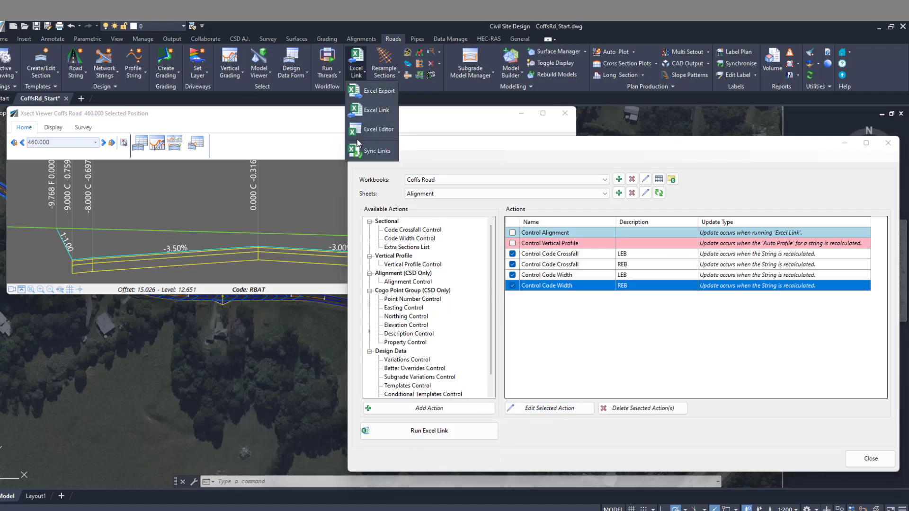
pyautogui.click(582, 311)
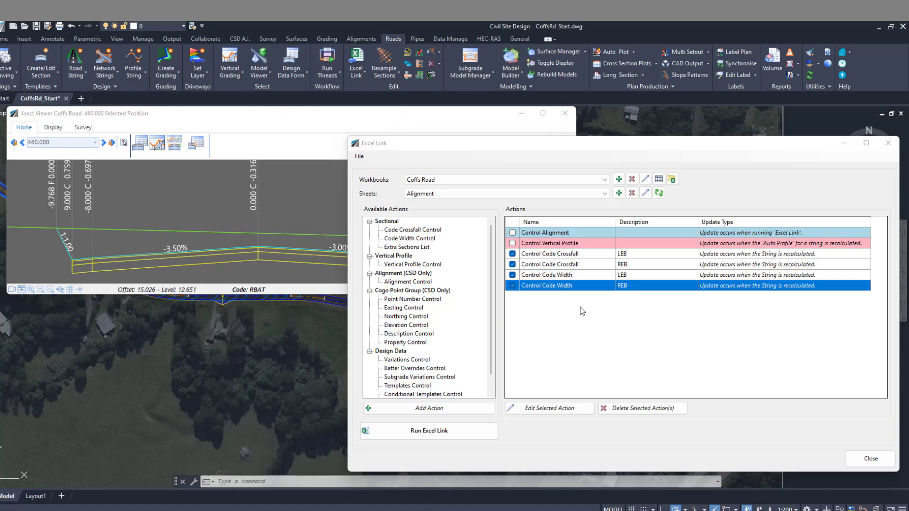
# Examine the Cogo Point Group and Design Data actions available in Excel Link, and the list of Excel commands
pyautogui.click(419, 292)
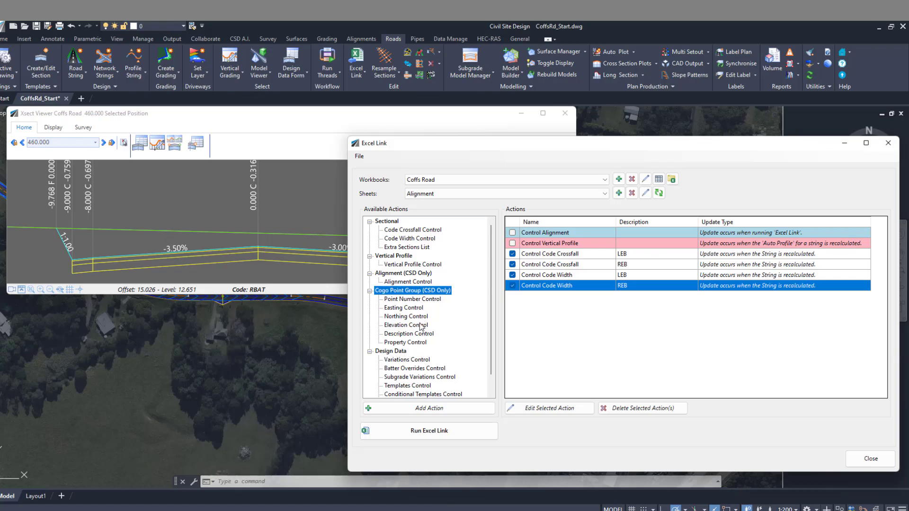
pyautogui.scroll(-1, 421, 326)
pyautogui.click(418, 343)
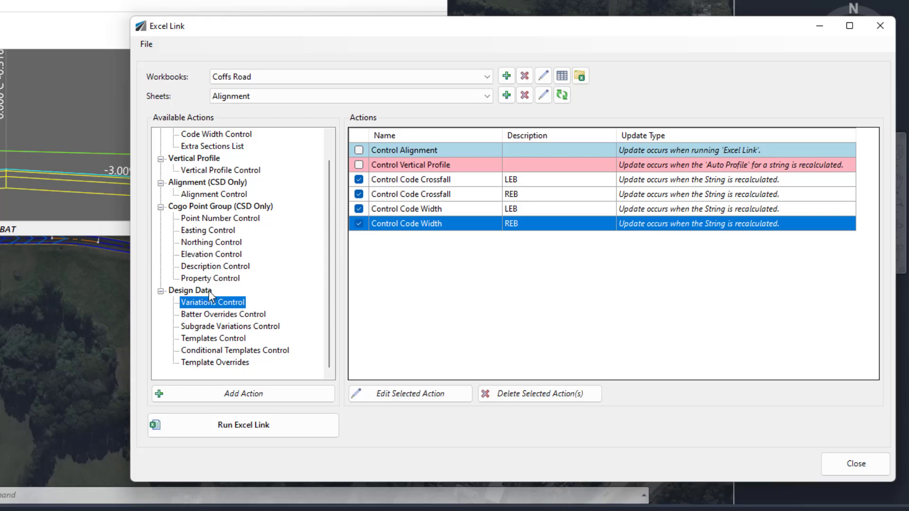
pyautogui.click(213, 339)
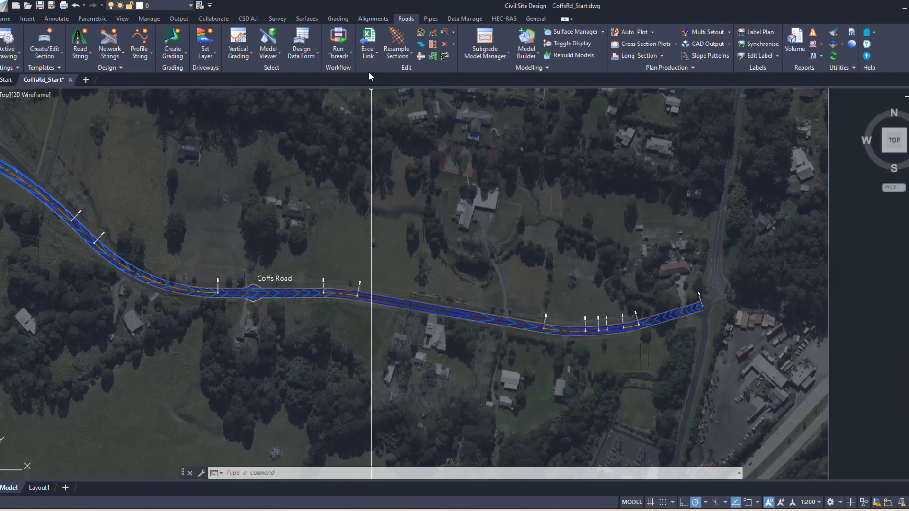
pyautogui.click(369, 55)
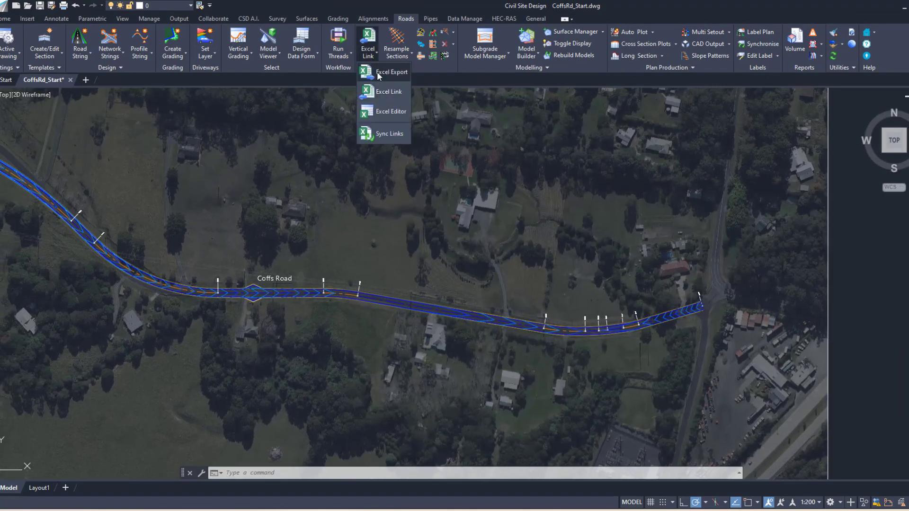